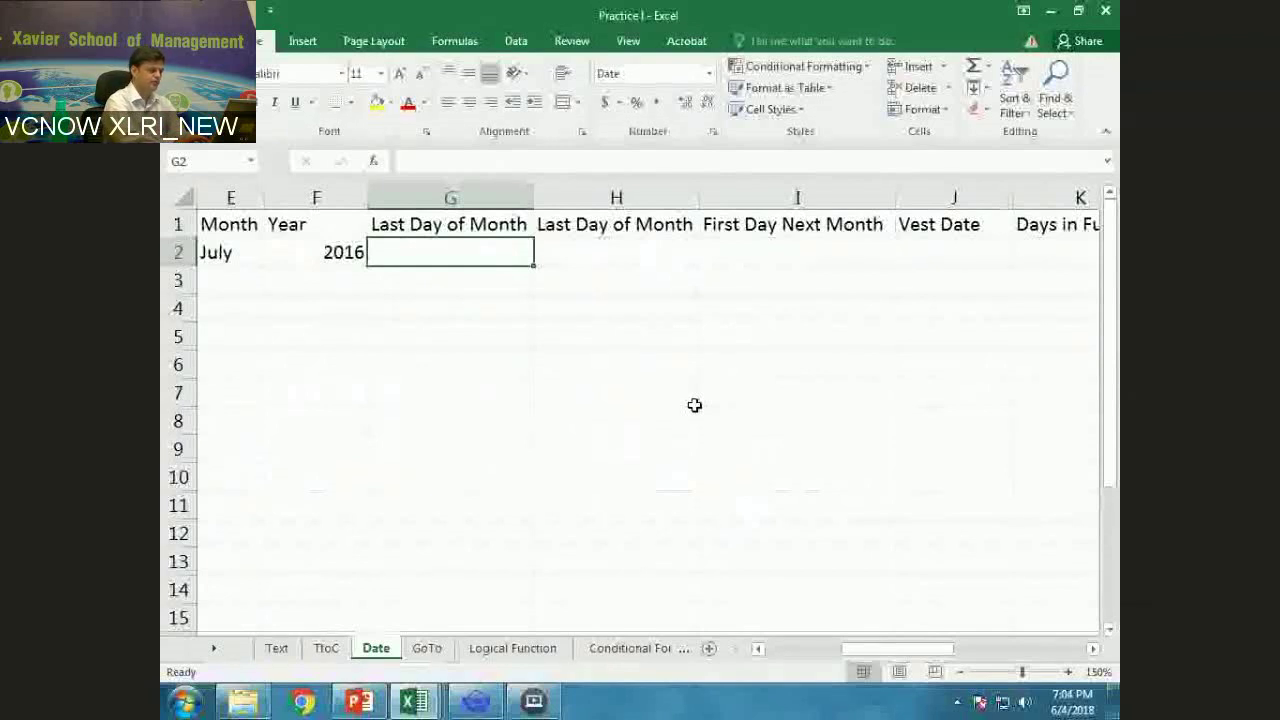
Enter the formula =EOMONTH(A2,1) in cell G2 under Last Day of Month
text(=eomm)
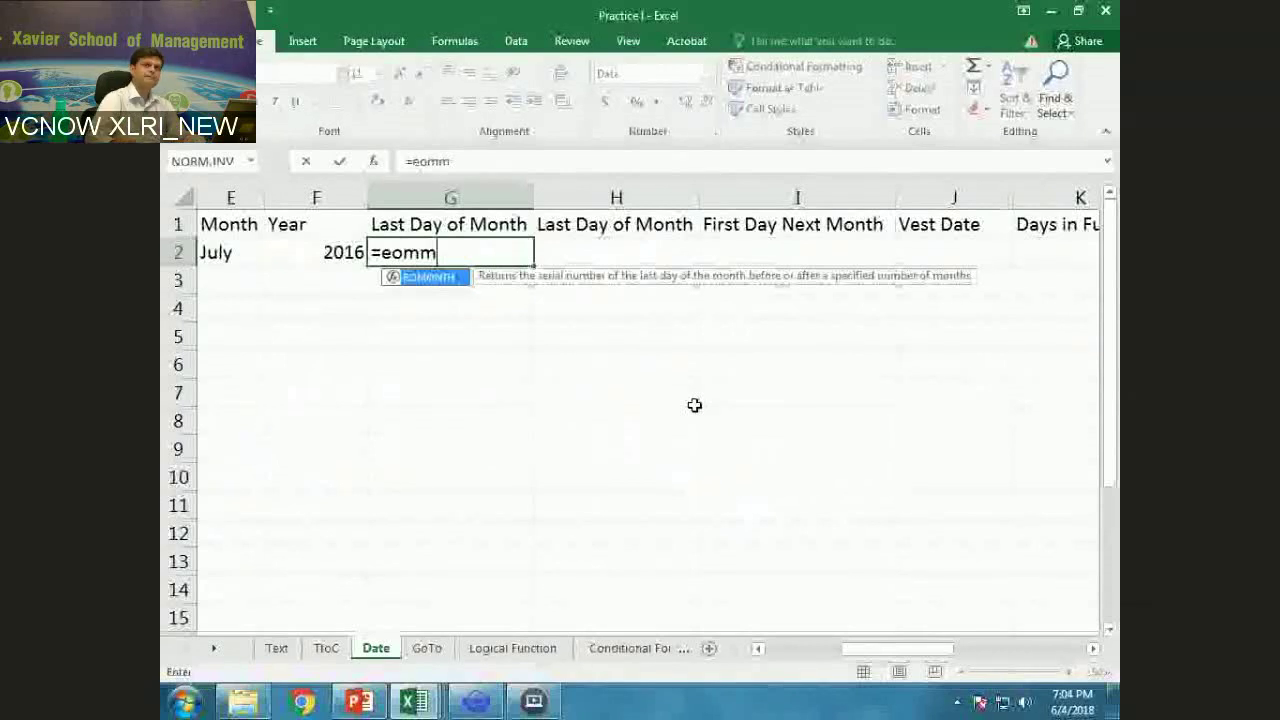
key(Tab)
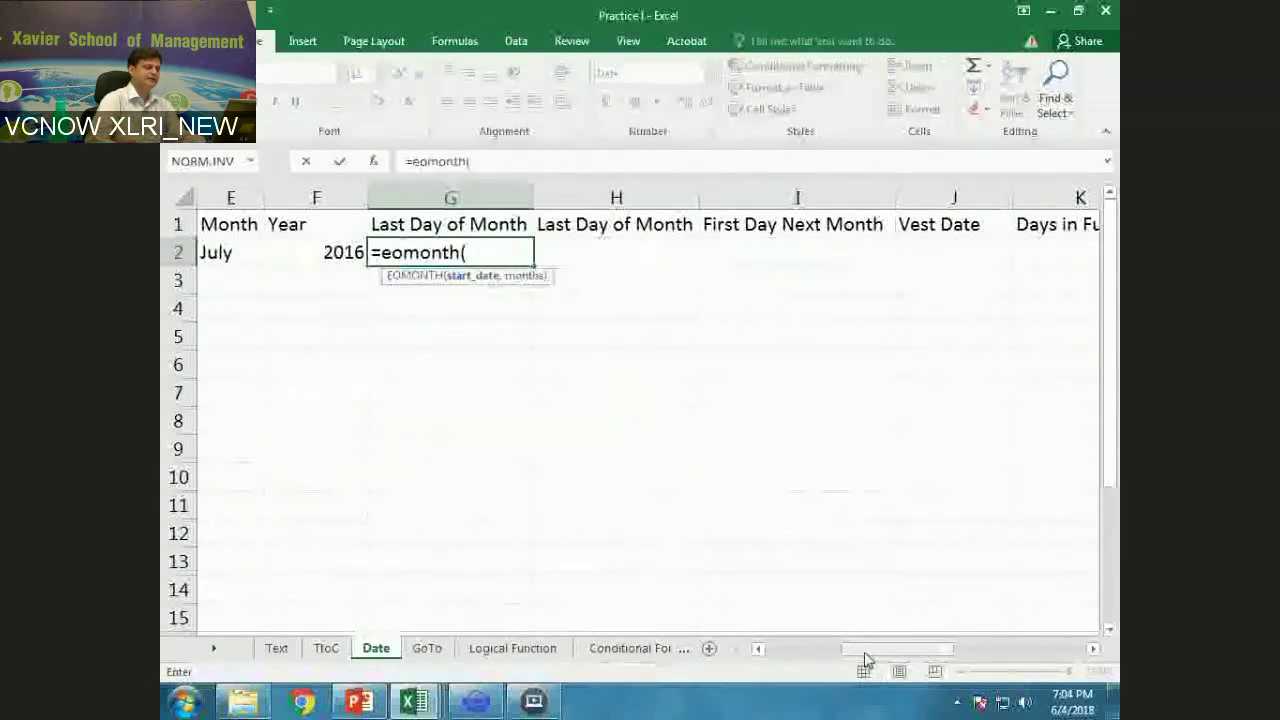
drag(865, 658, 808, 660)
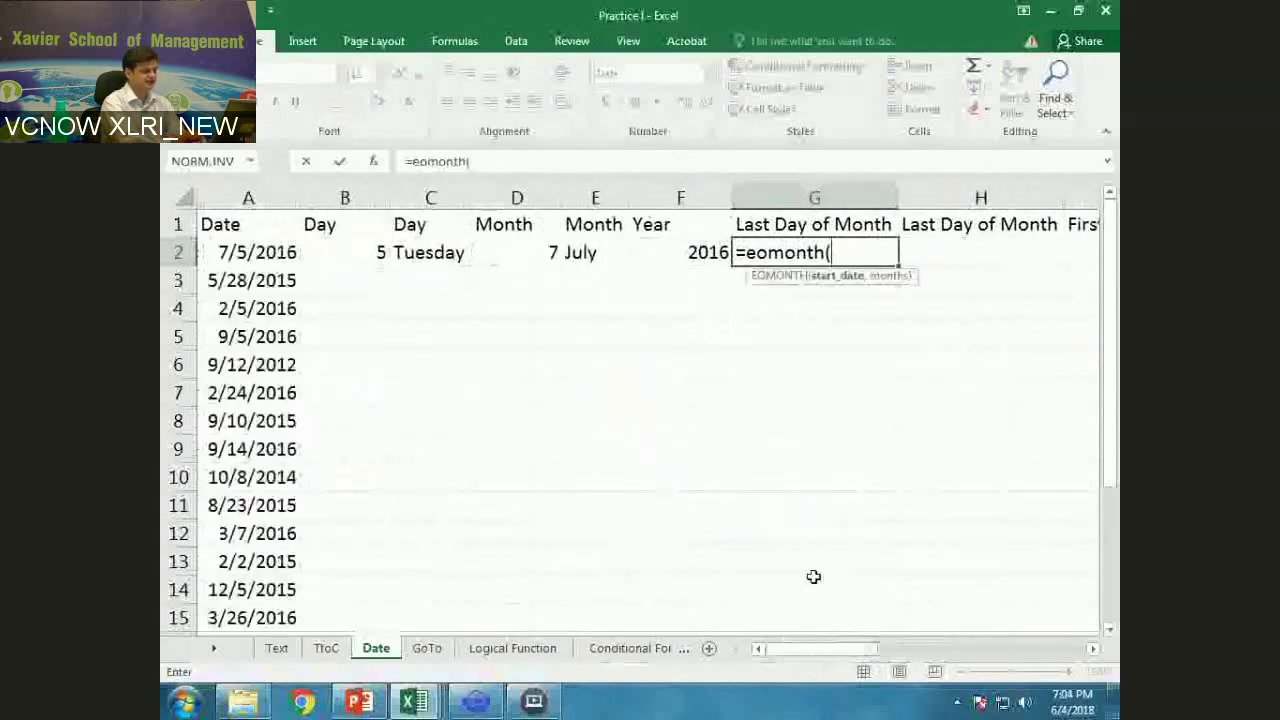
text(a2,)
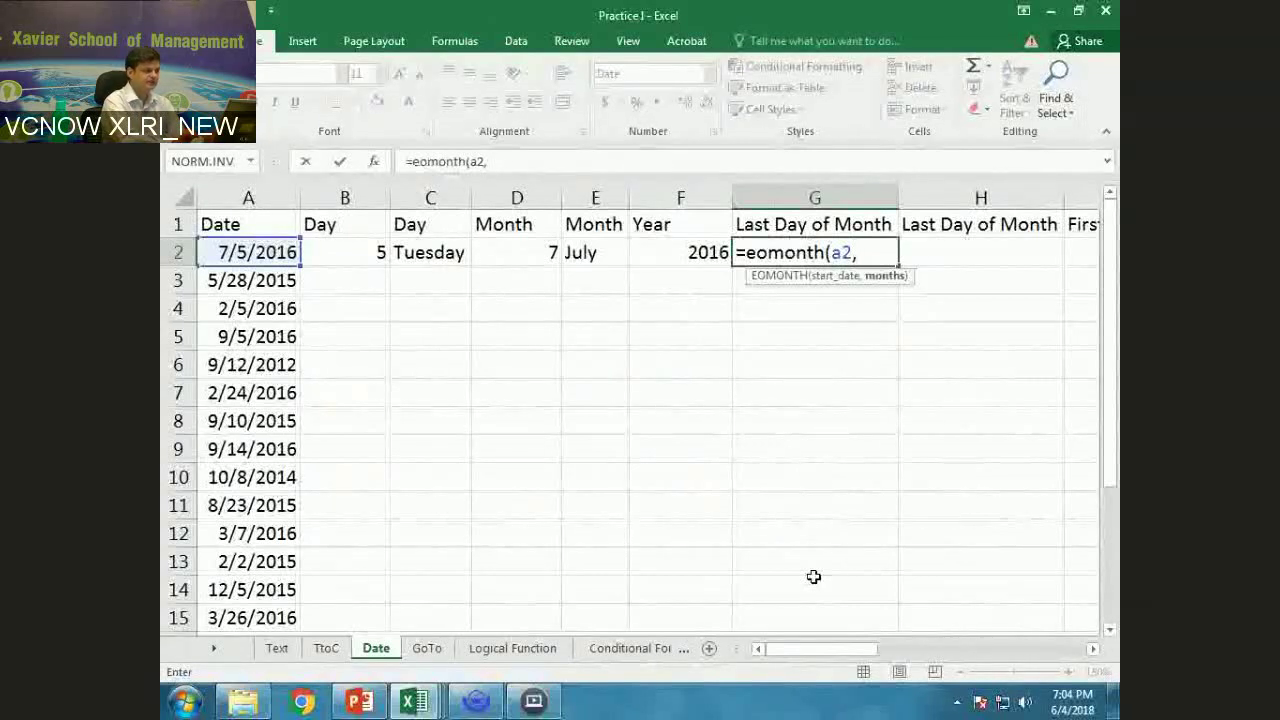
text(1))
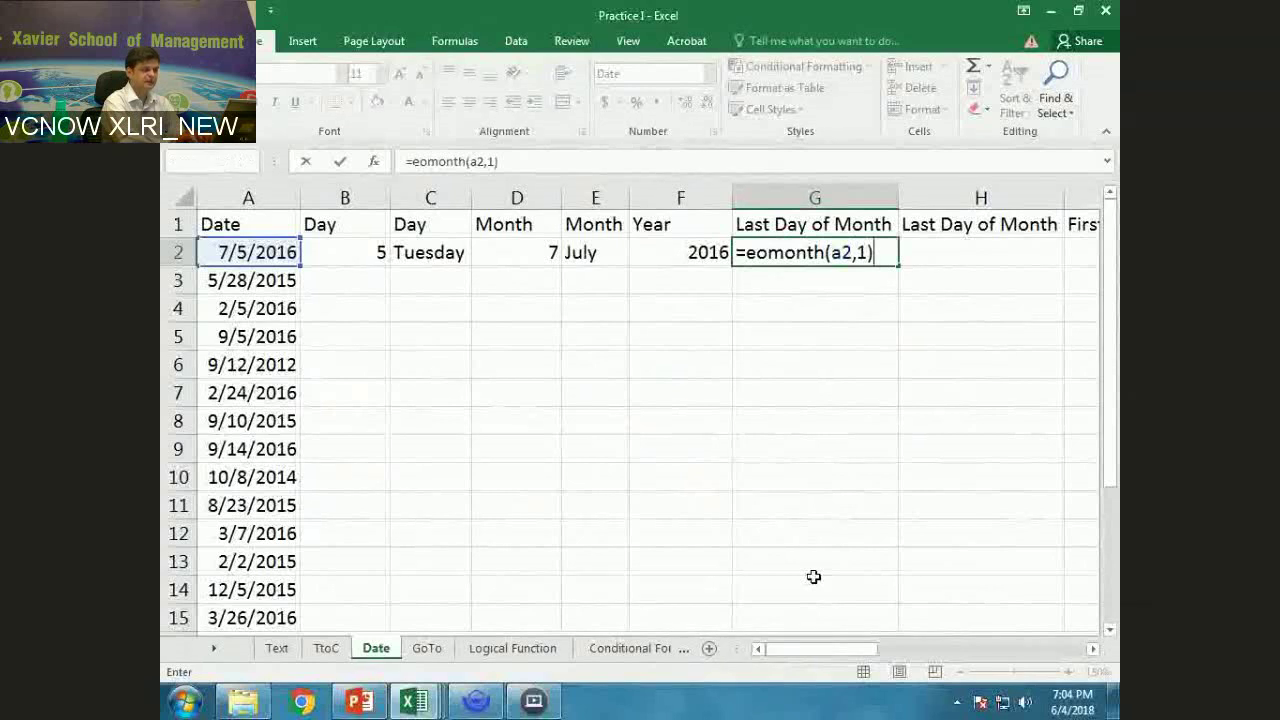
key(Return)
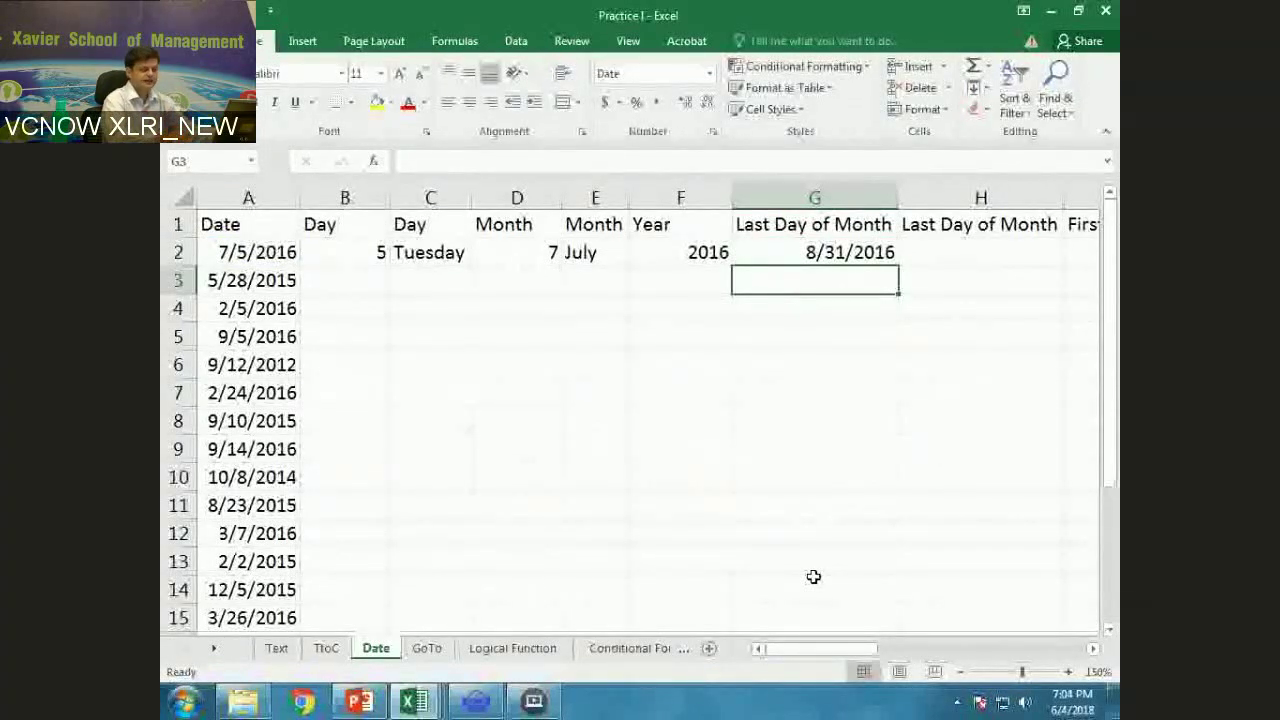
Set the months argument of the EOMONTH formula in G2 to 0
key(Up)
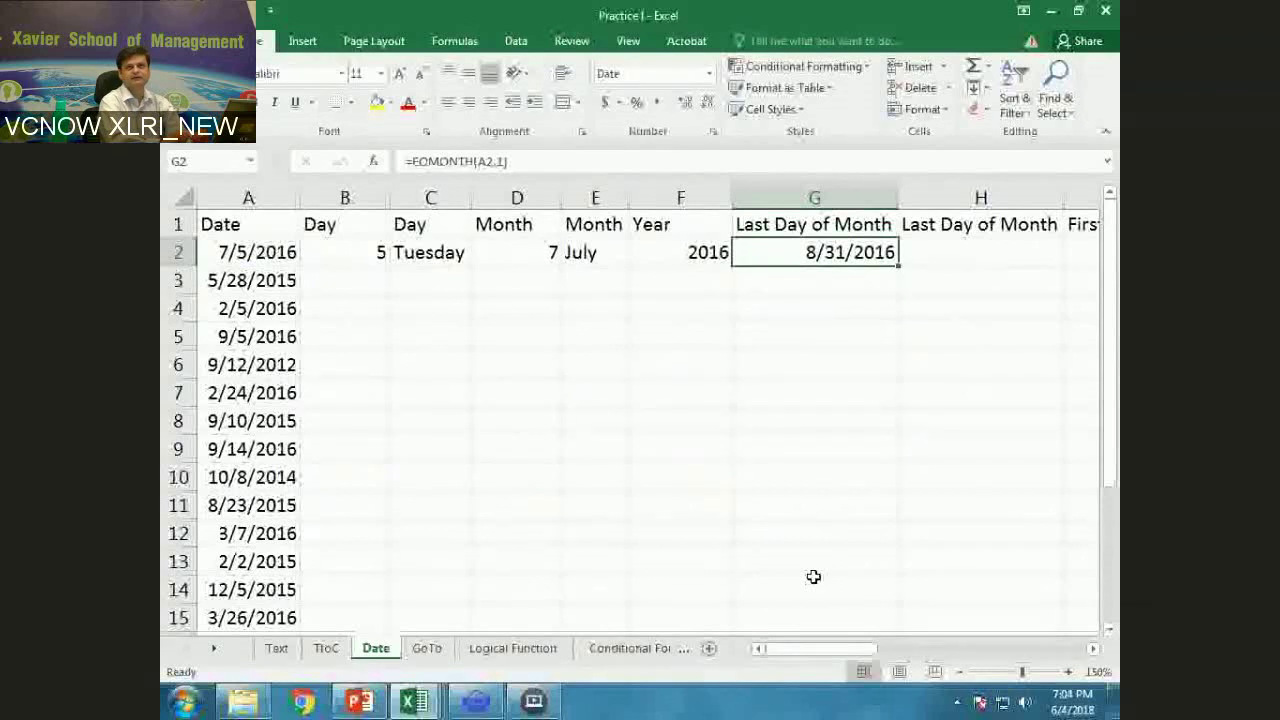
key(F2)
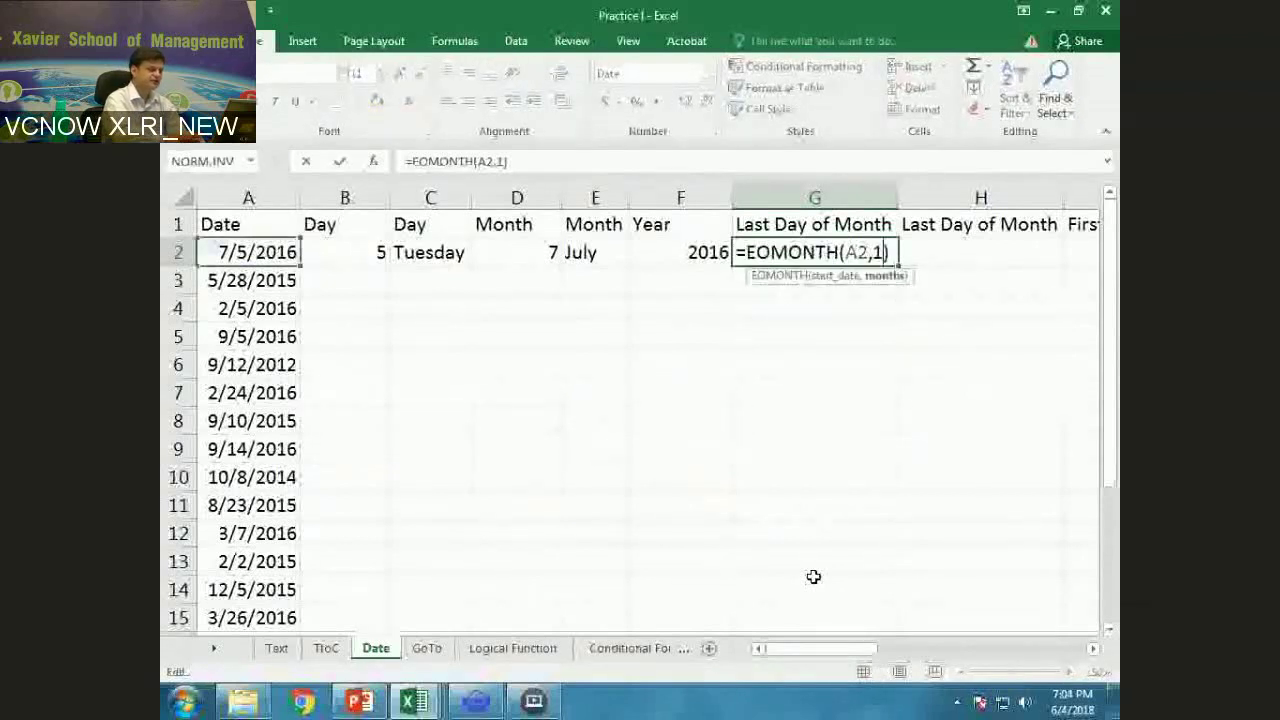
key(BackSpace)
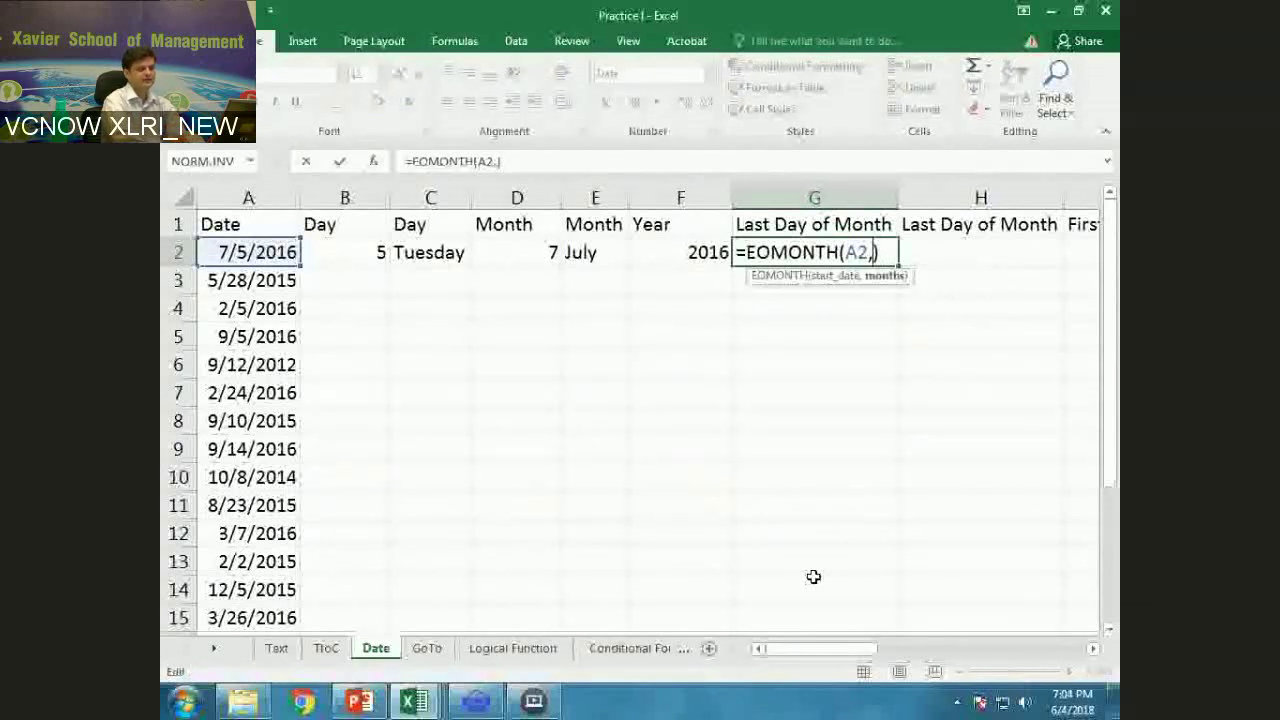
key(Return)
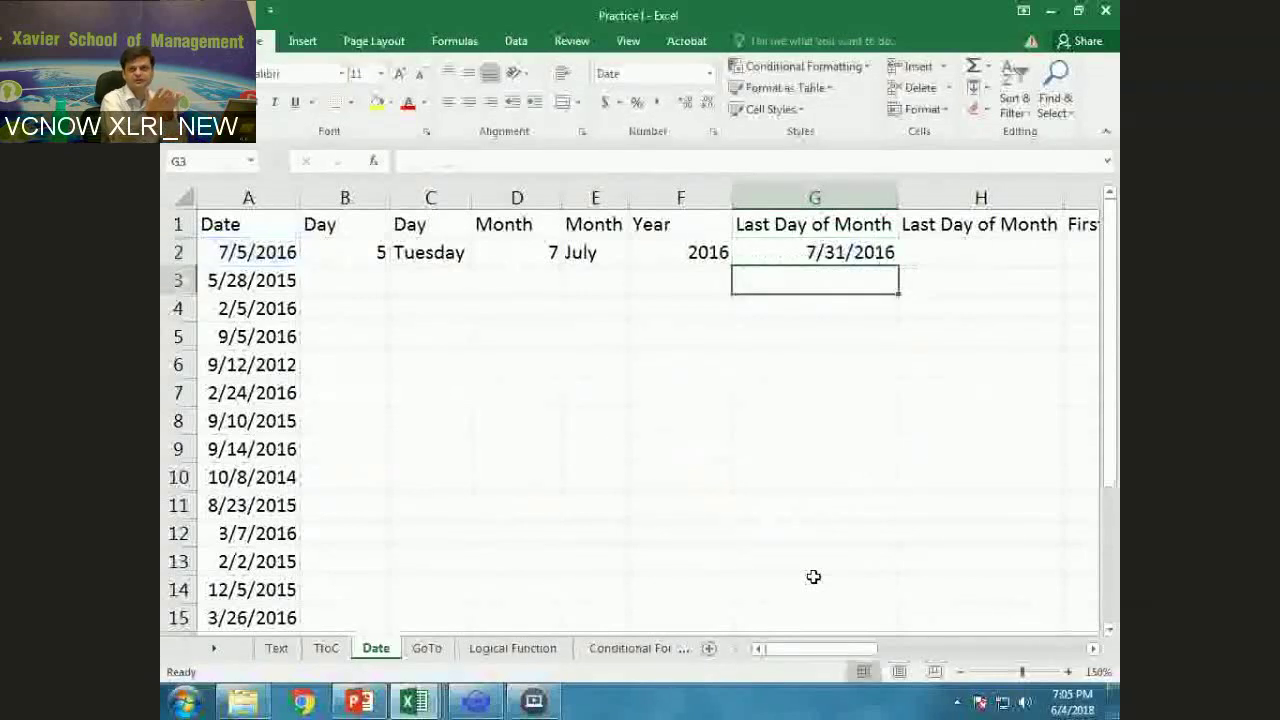
key(Up)
key(F2)
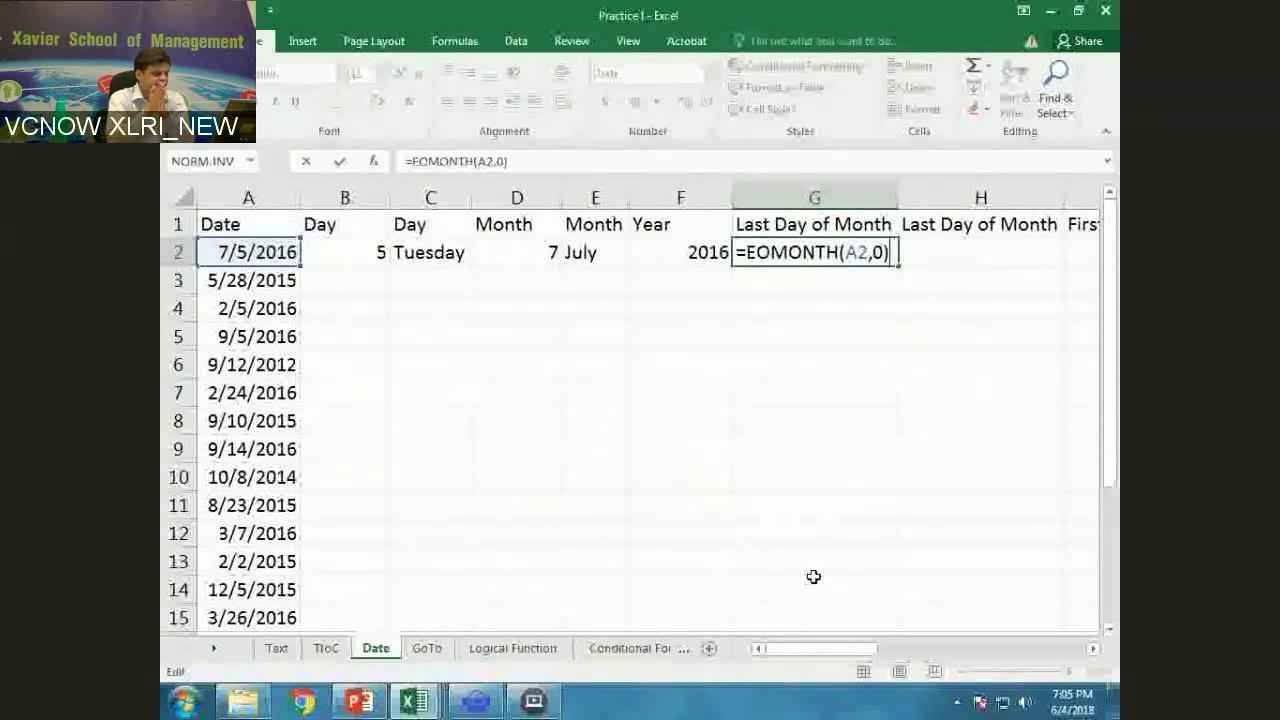
key(Return)
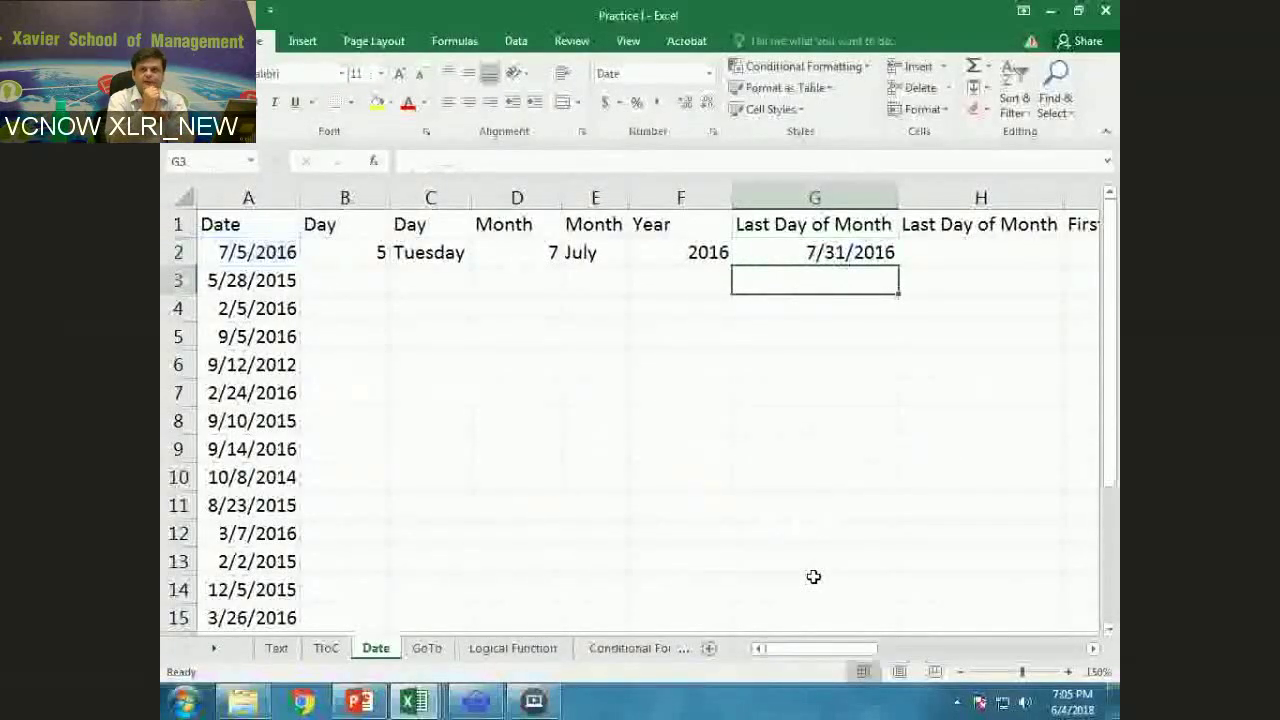
Change the EOMONTH formula in G2 to use -1 as its months argument
key(Up)
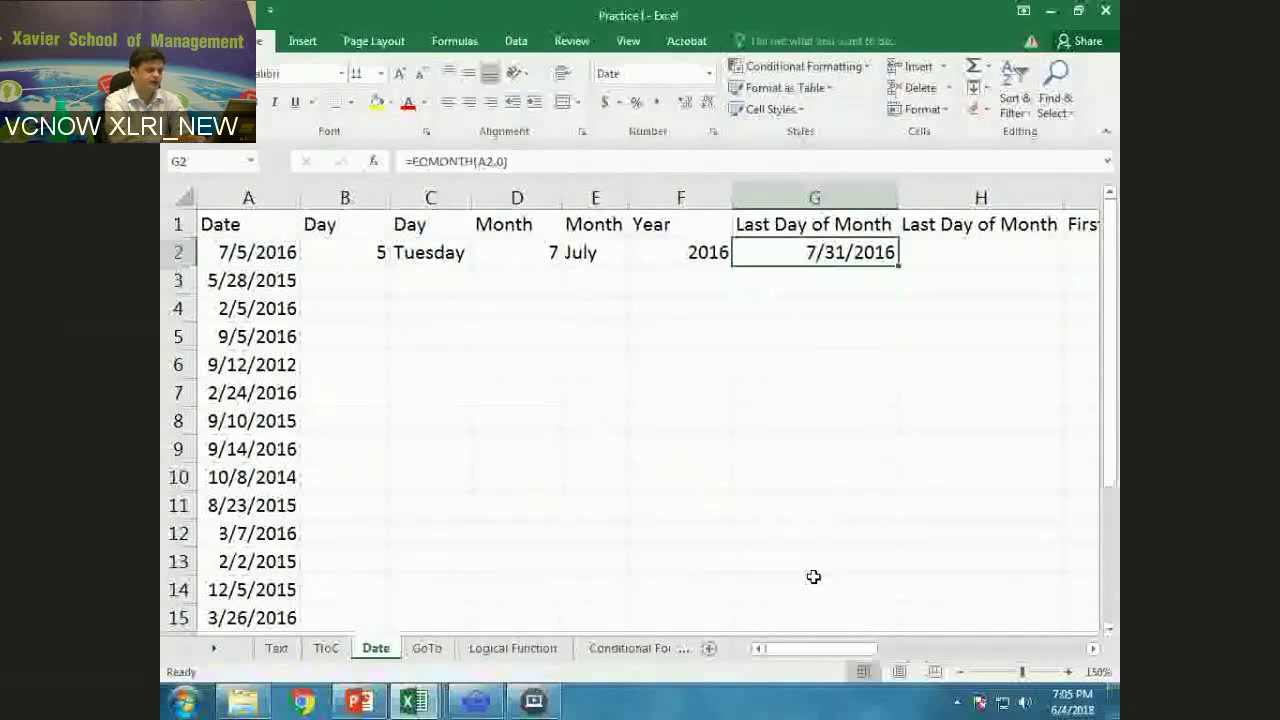
key(ctrl+z)
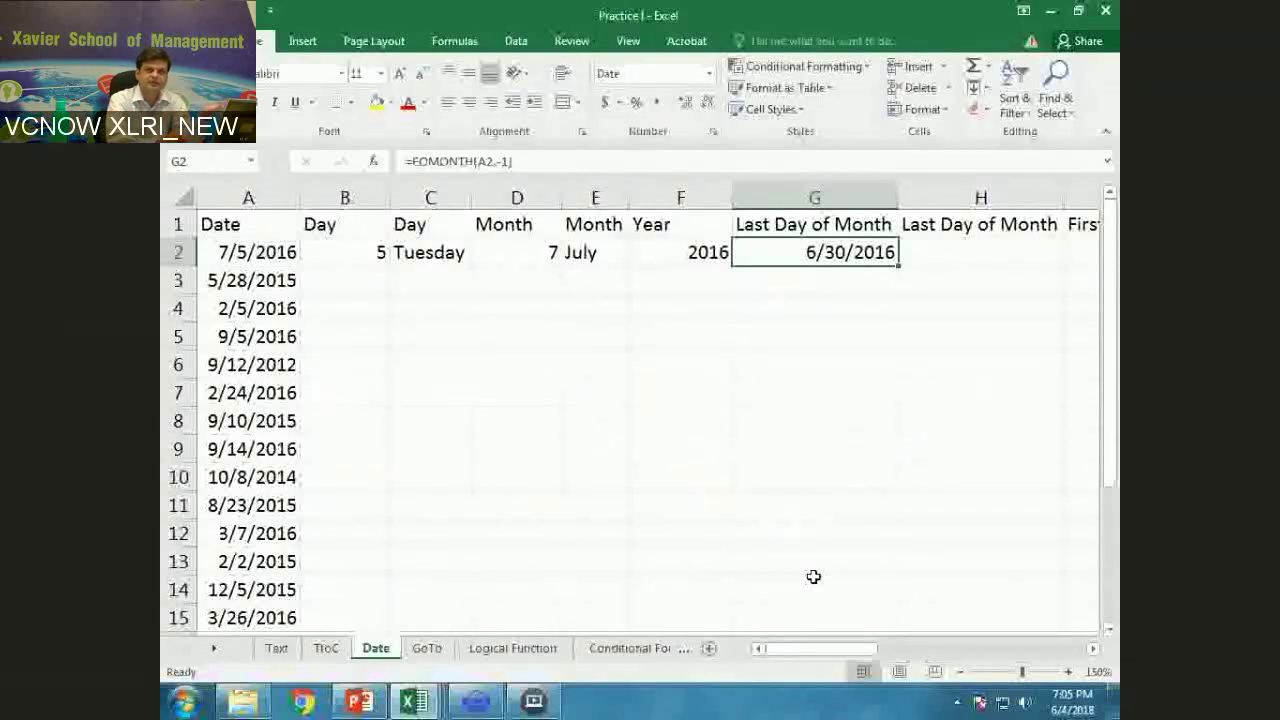
key(F2)
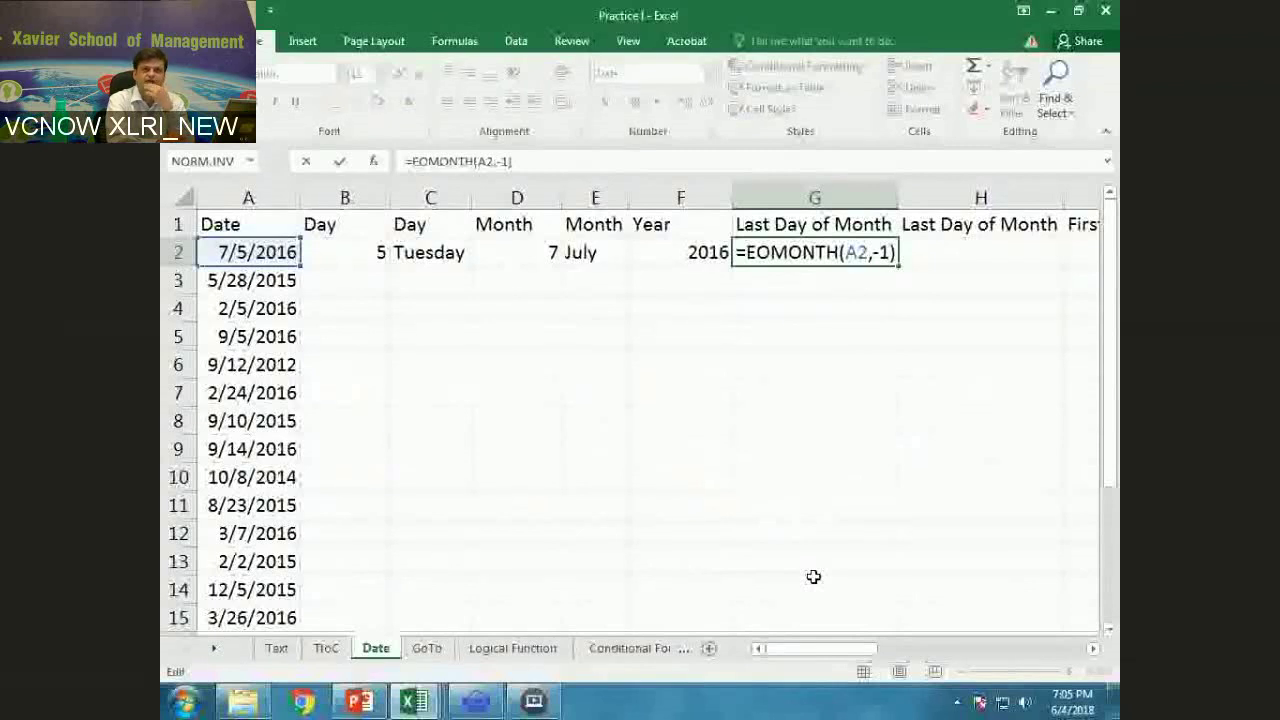
key(Return)
Examine the row 1 headings from Last Day of Month to Vest Date and review the EOMONTH formula in G2
key(Tab)
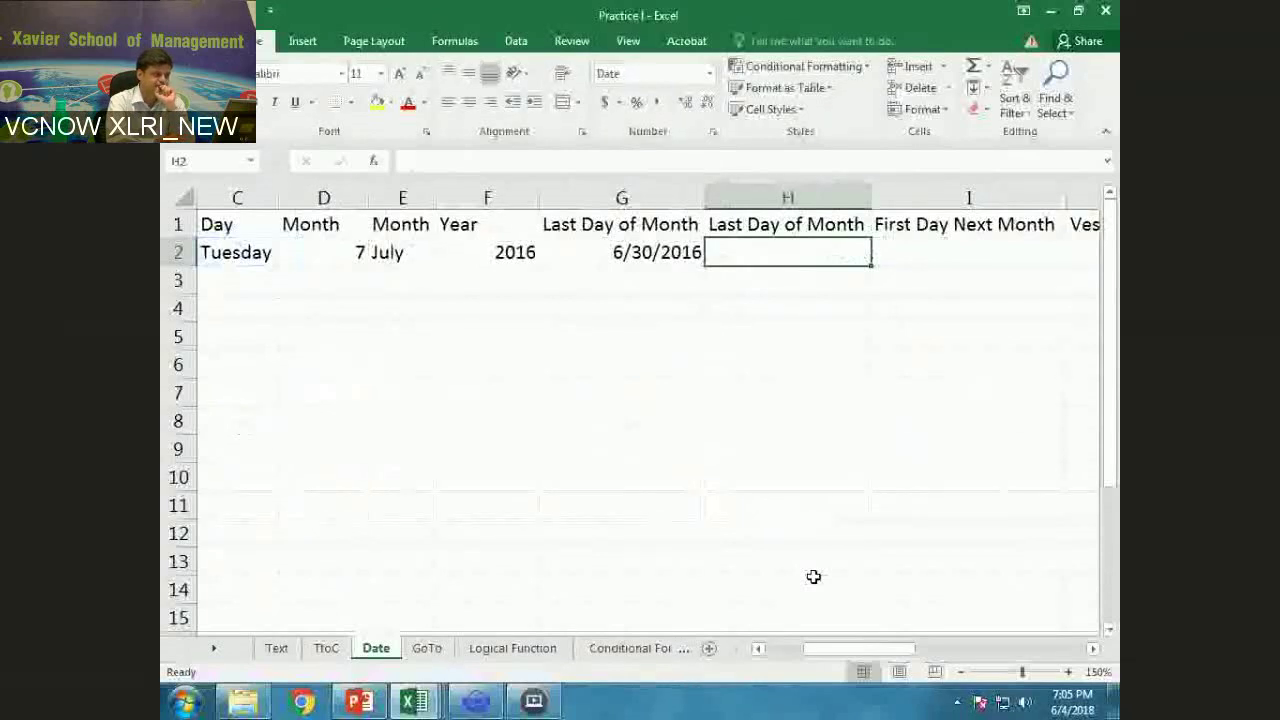
key(Up)
key(Right)
key(Right)
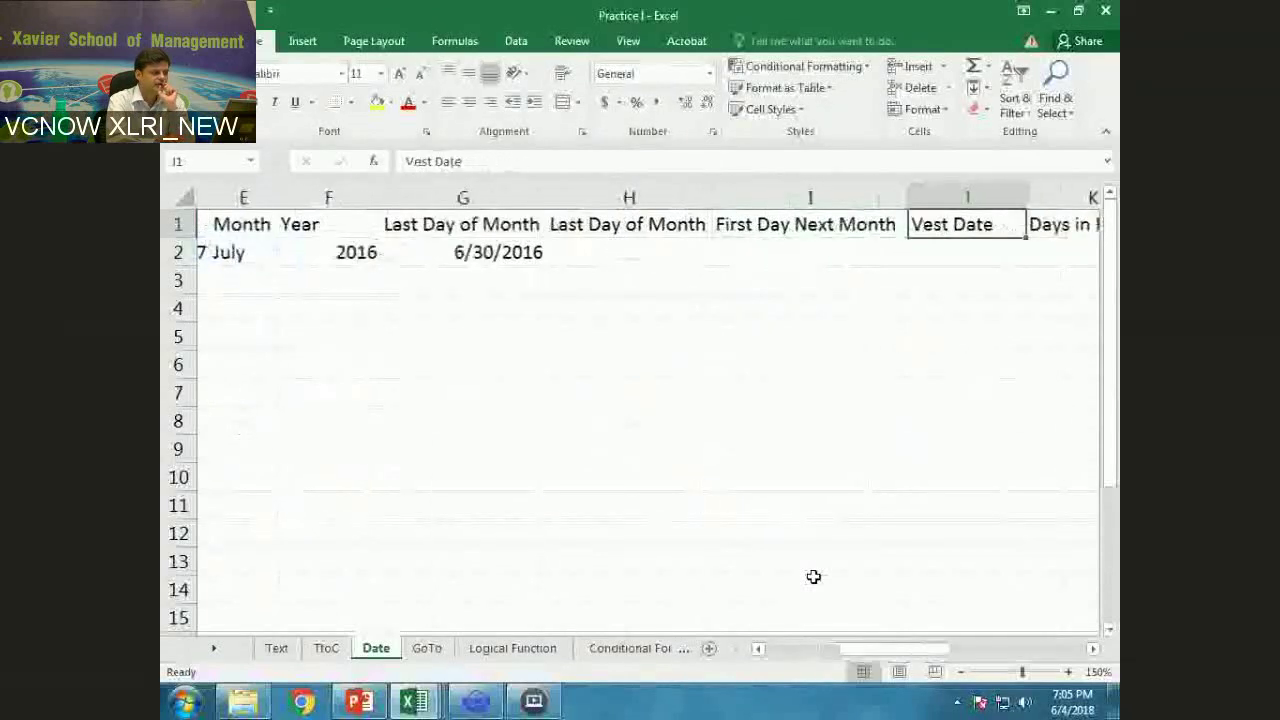
key(Left)
key(Left)
key(Left)
key(Right)
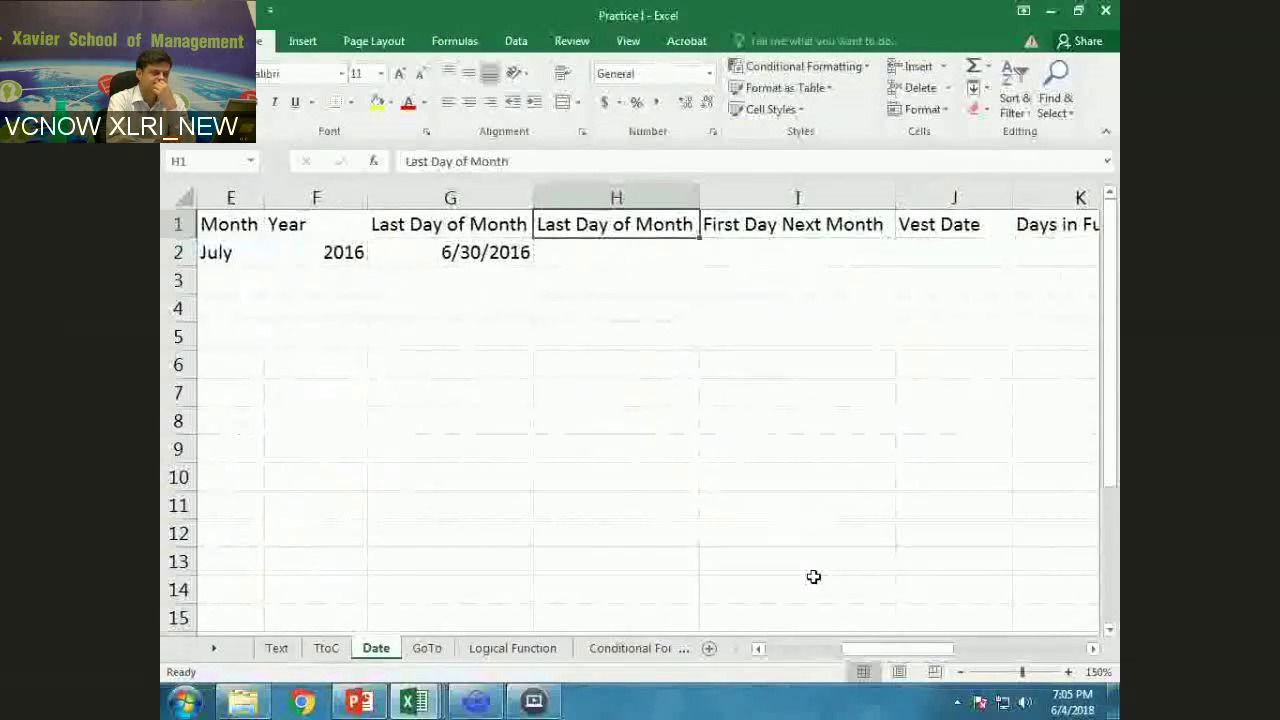
key(Down)
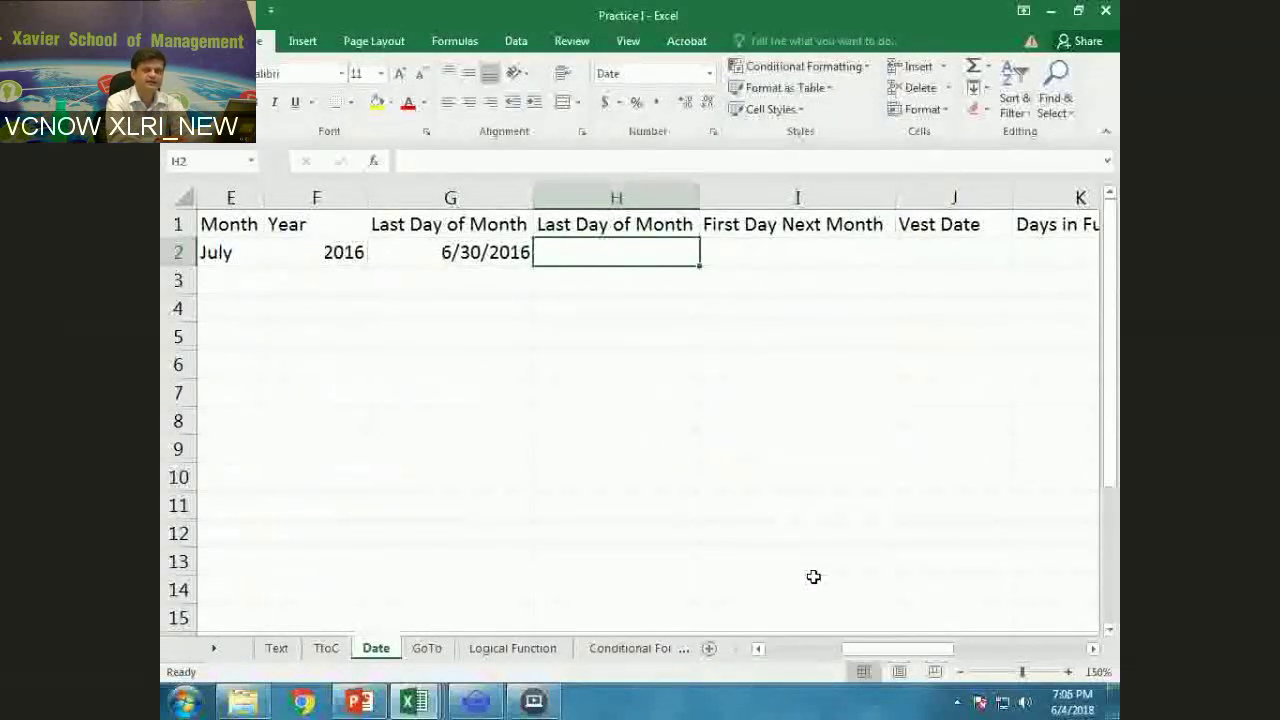
key(Left)
key(F2)
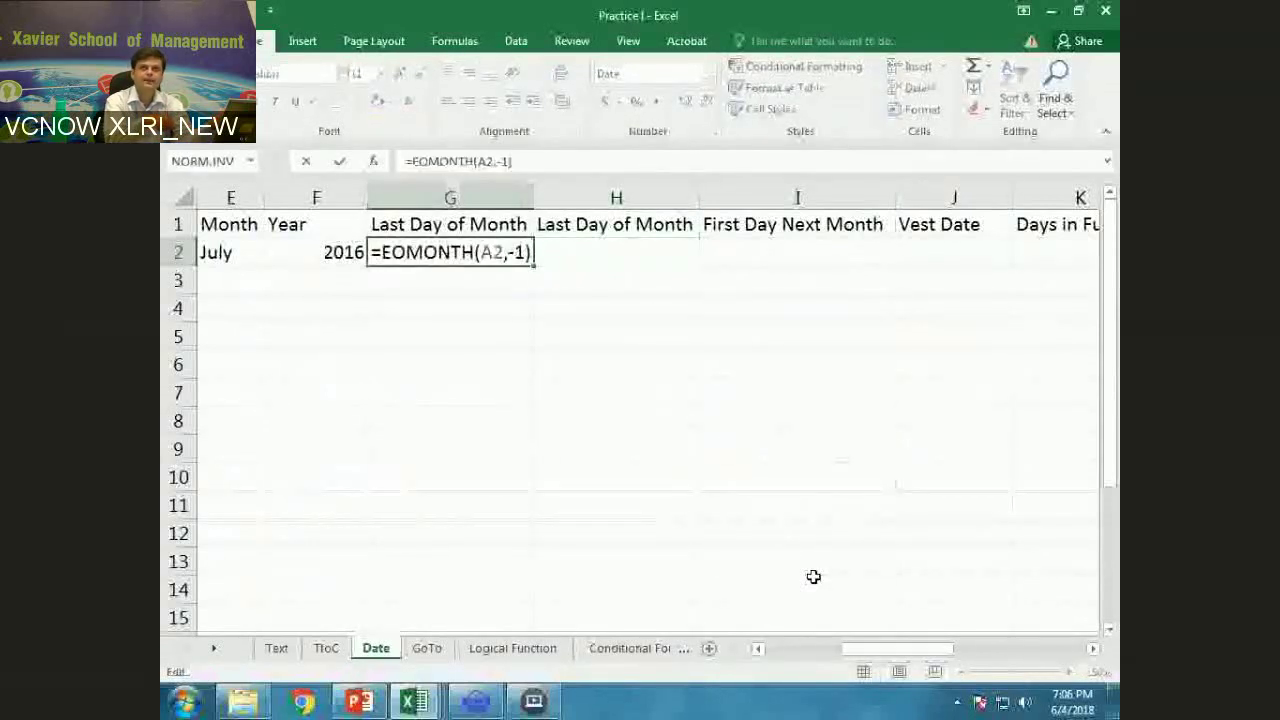
key(Return)
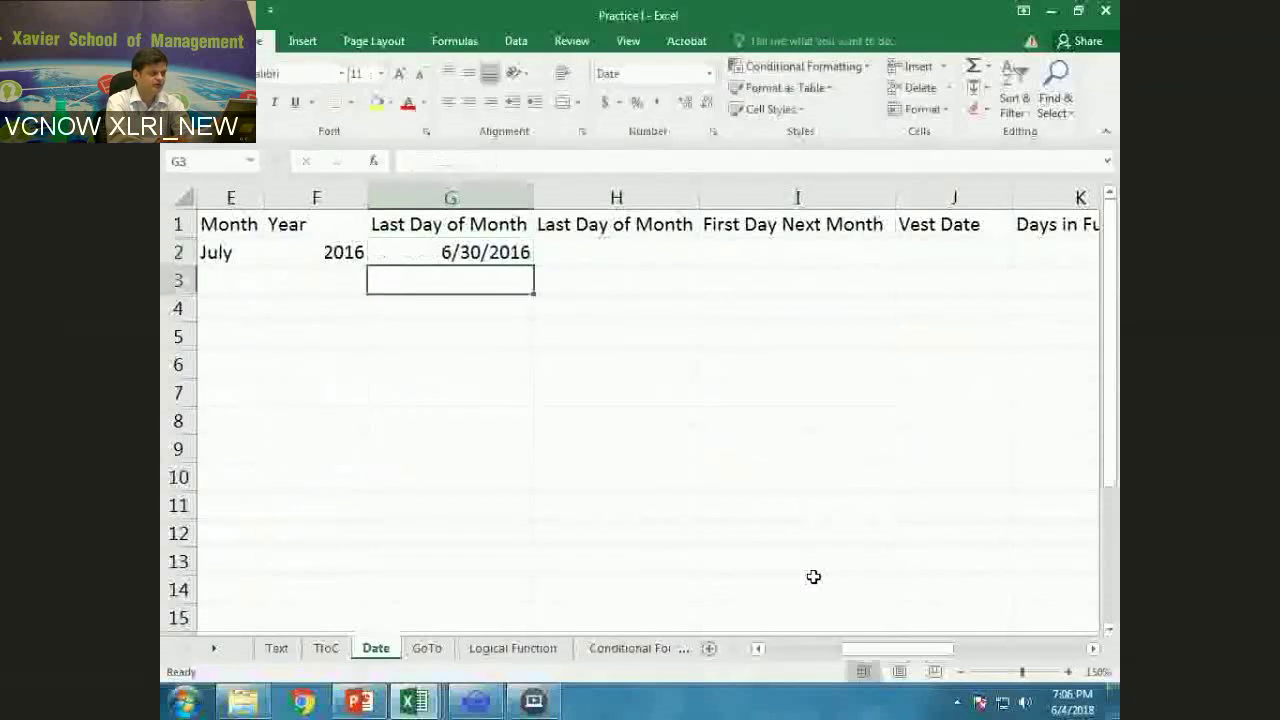
Enter the formula =DATE(YEAR(A2),MONTH(A2)+1,1) in cell H2 under the second Last Day of Month heading
key(Up)
key(Right)
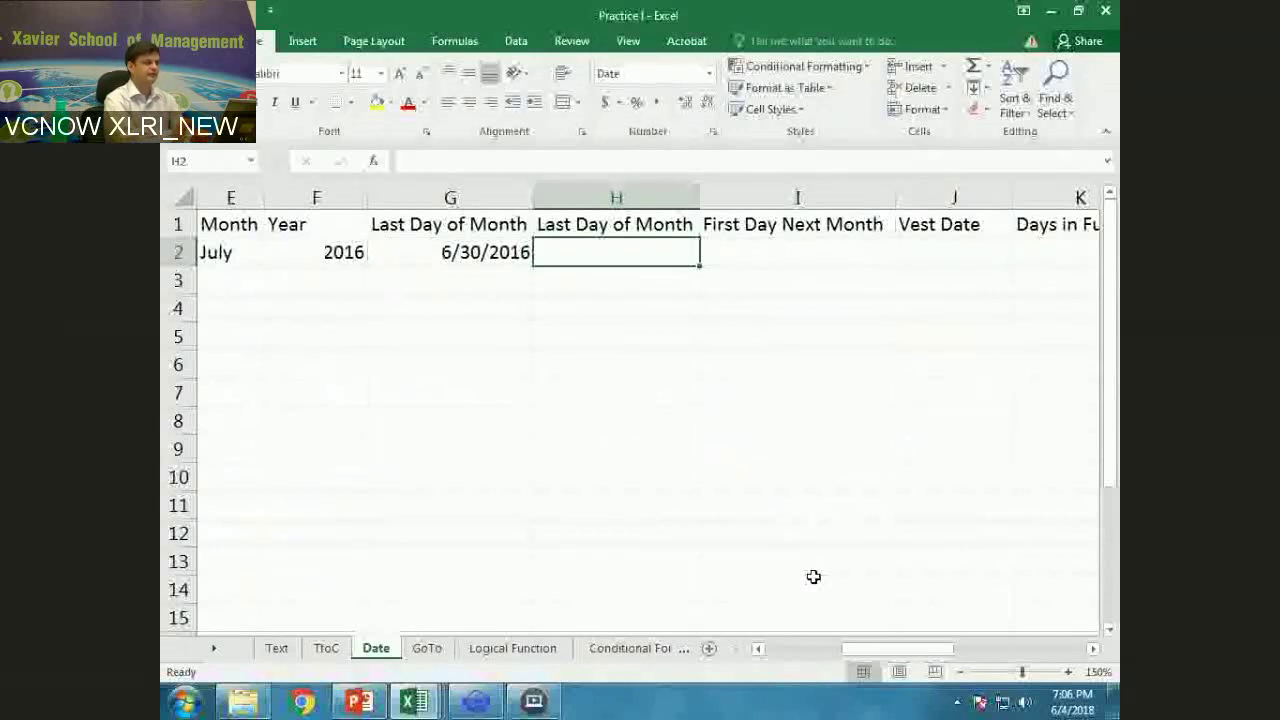
text(=date()
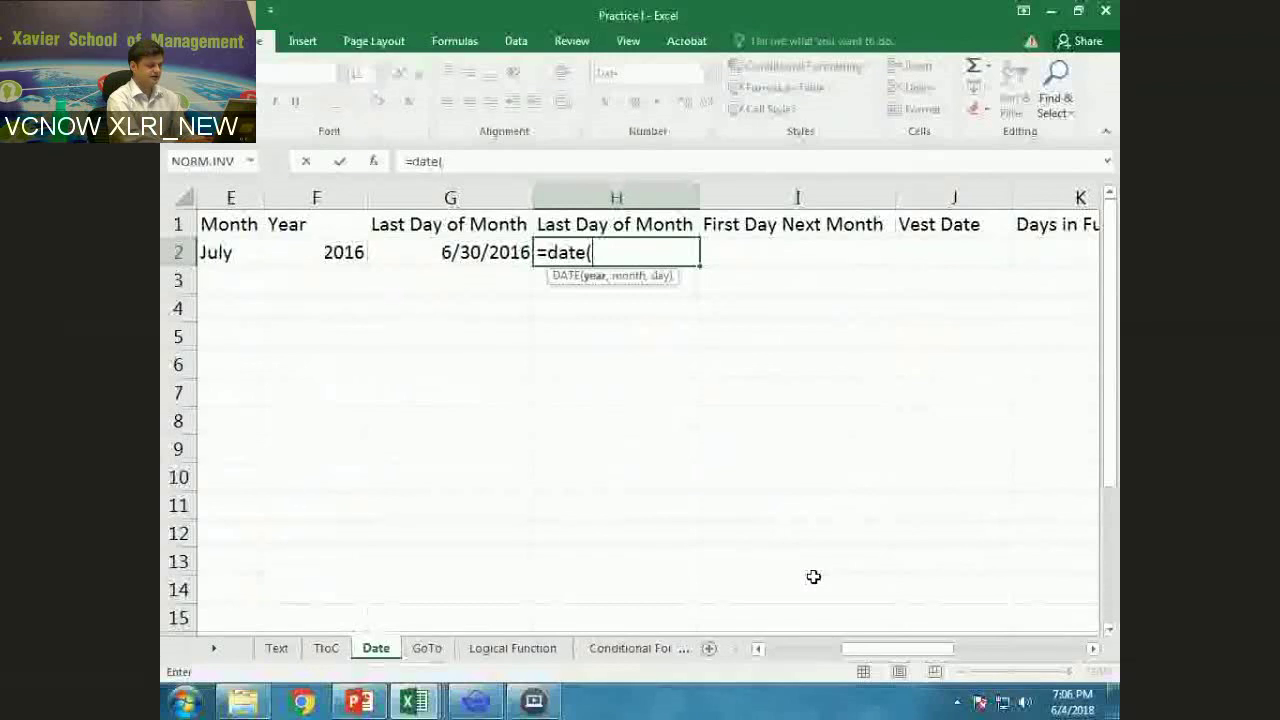
text(year(a2))
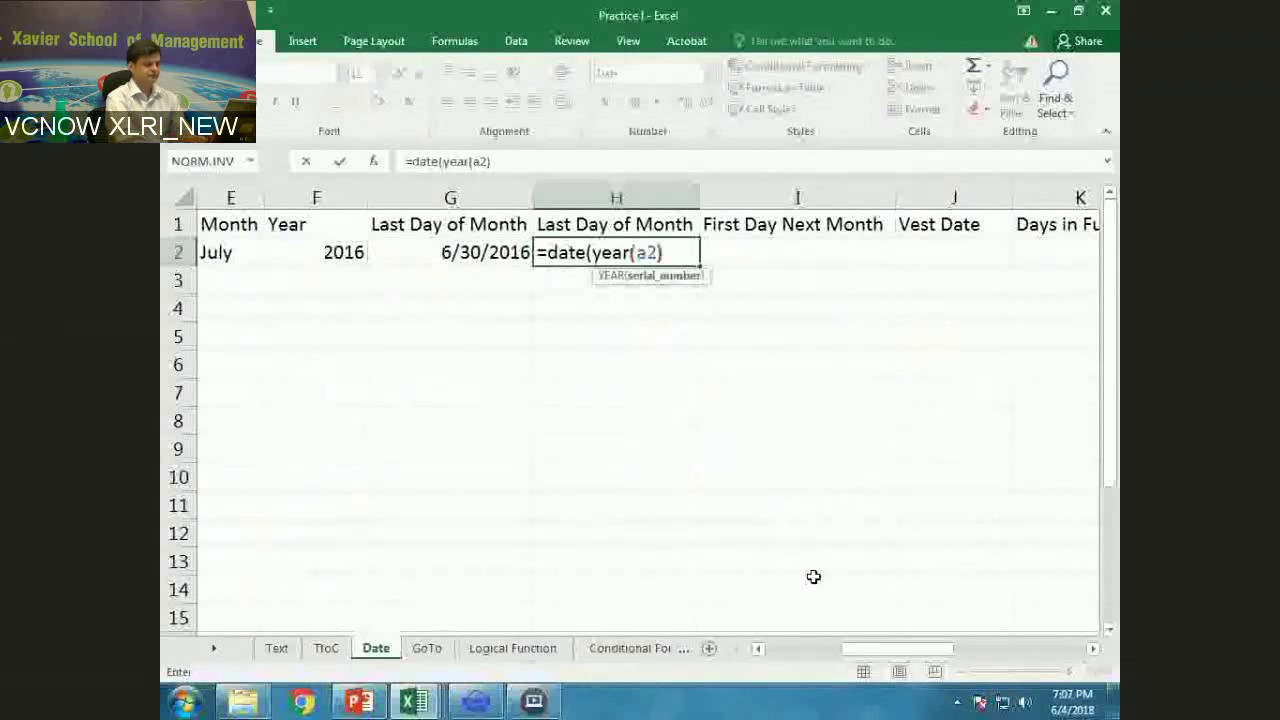
text(,)
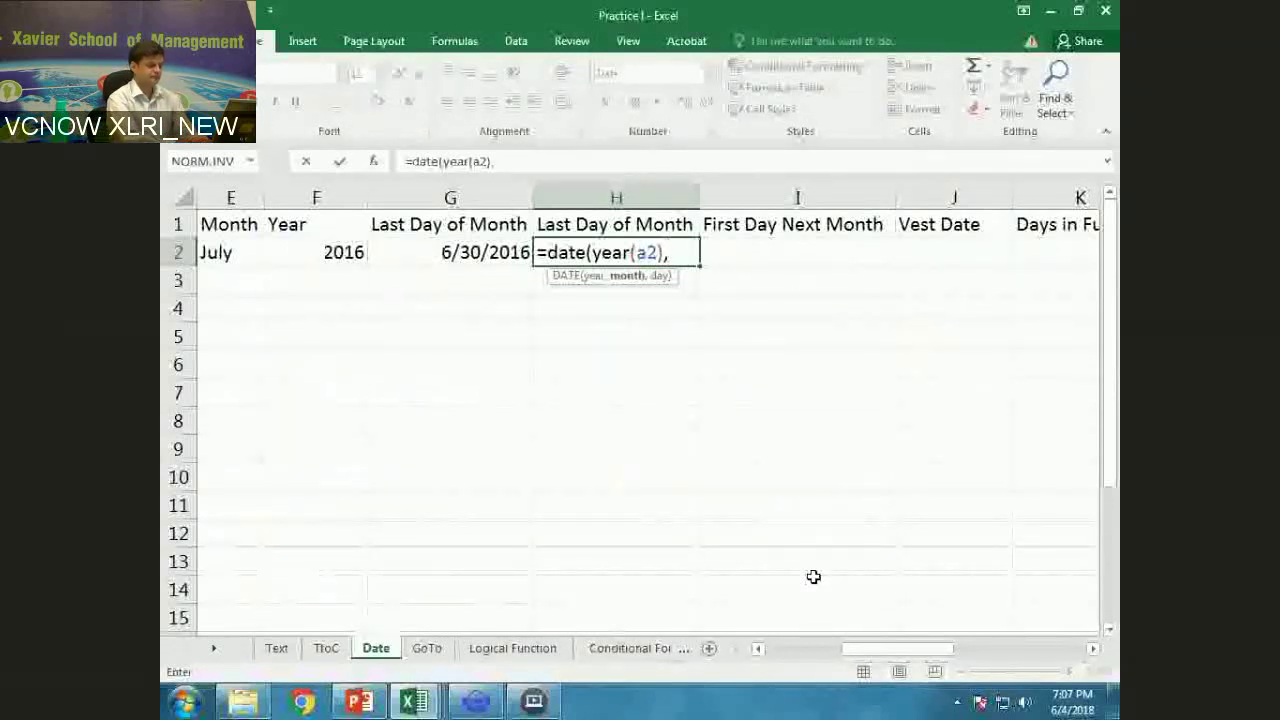
text(month()
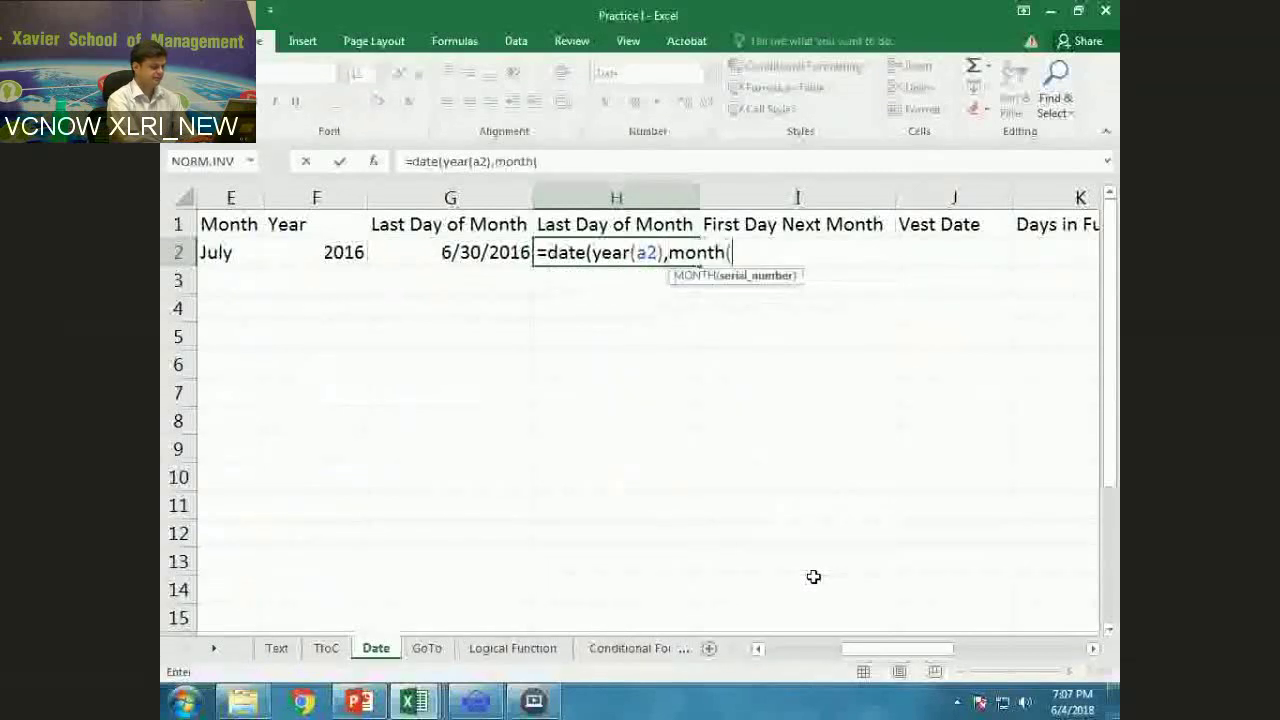
text(a2))
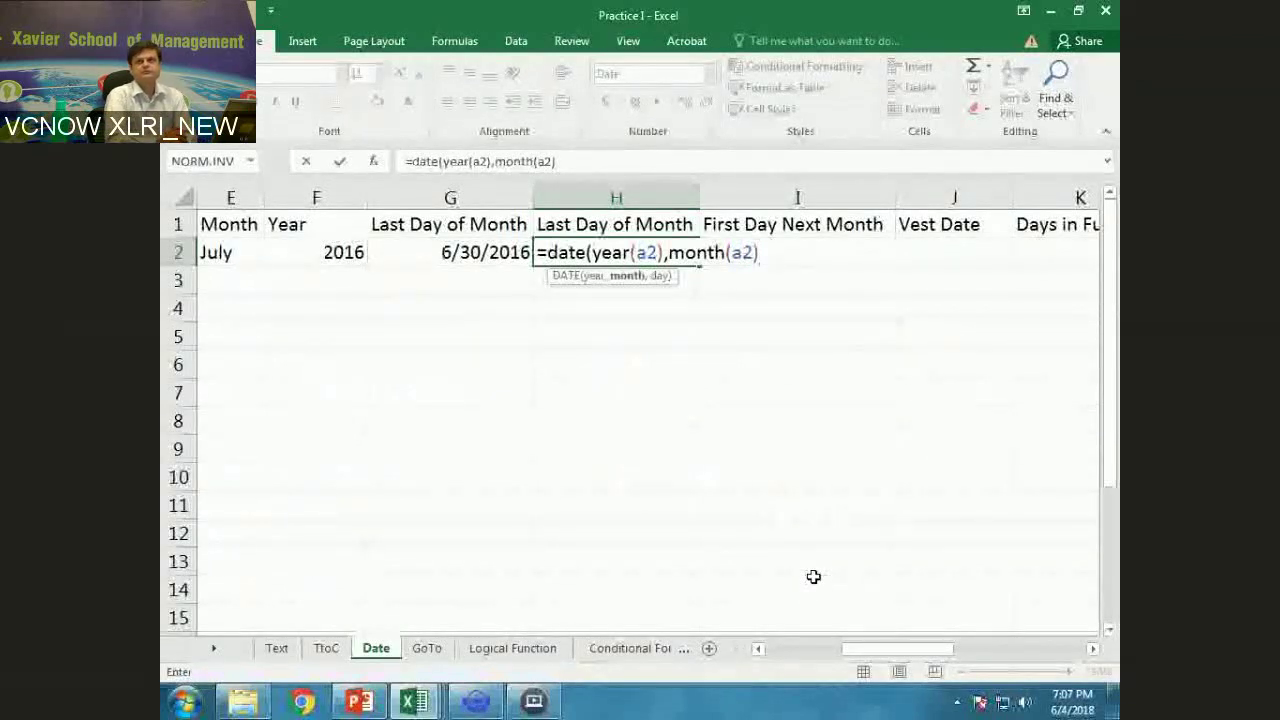
text(+1)
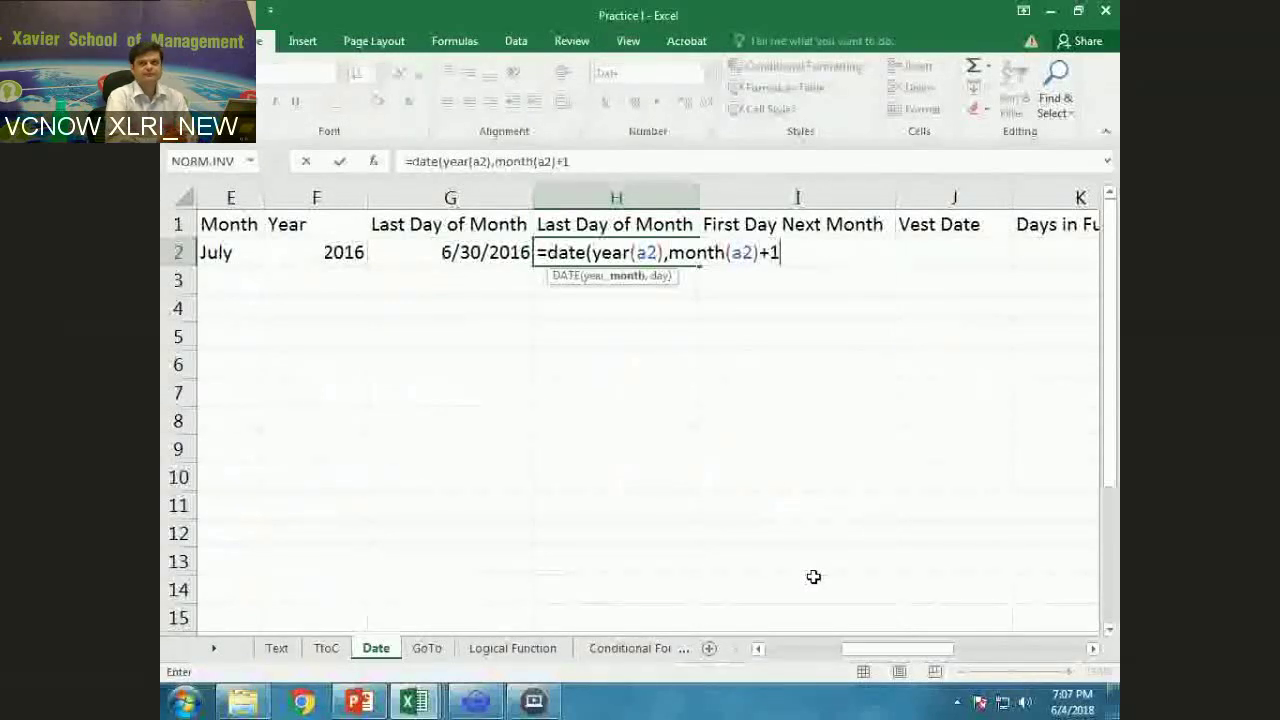
text(,)
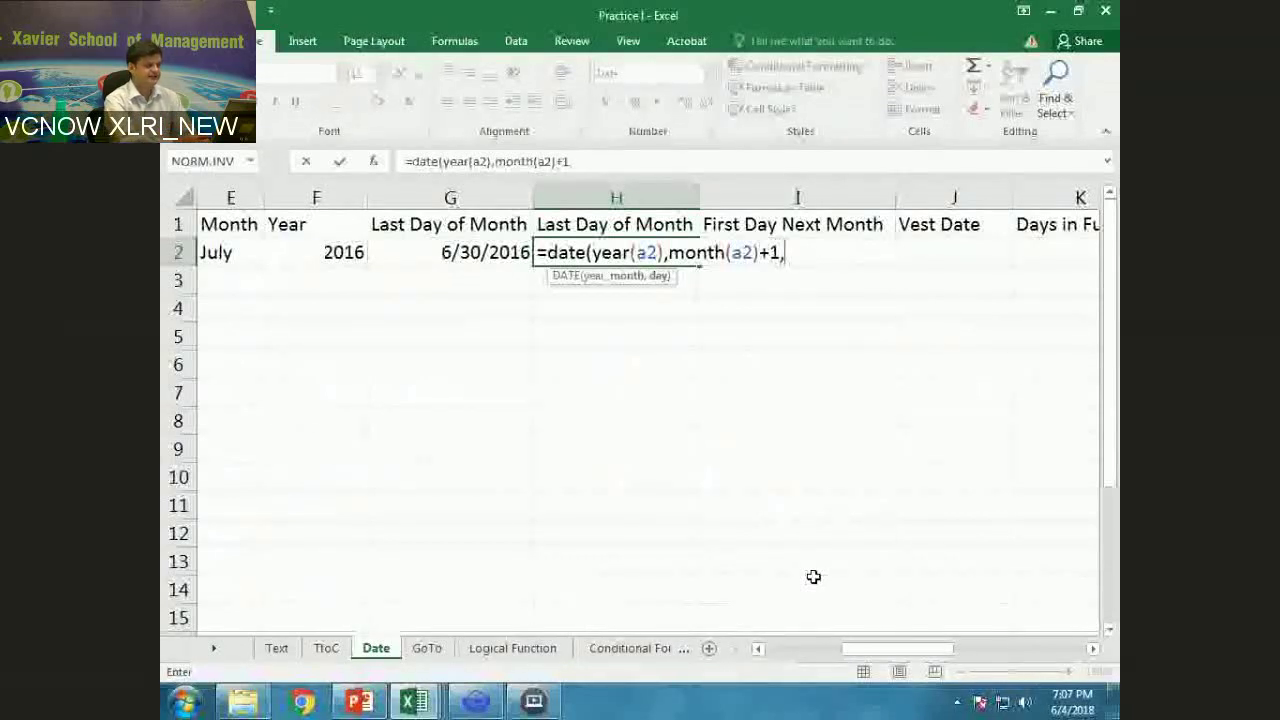
text(1)
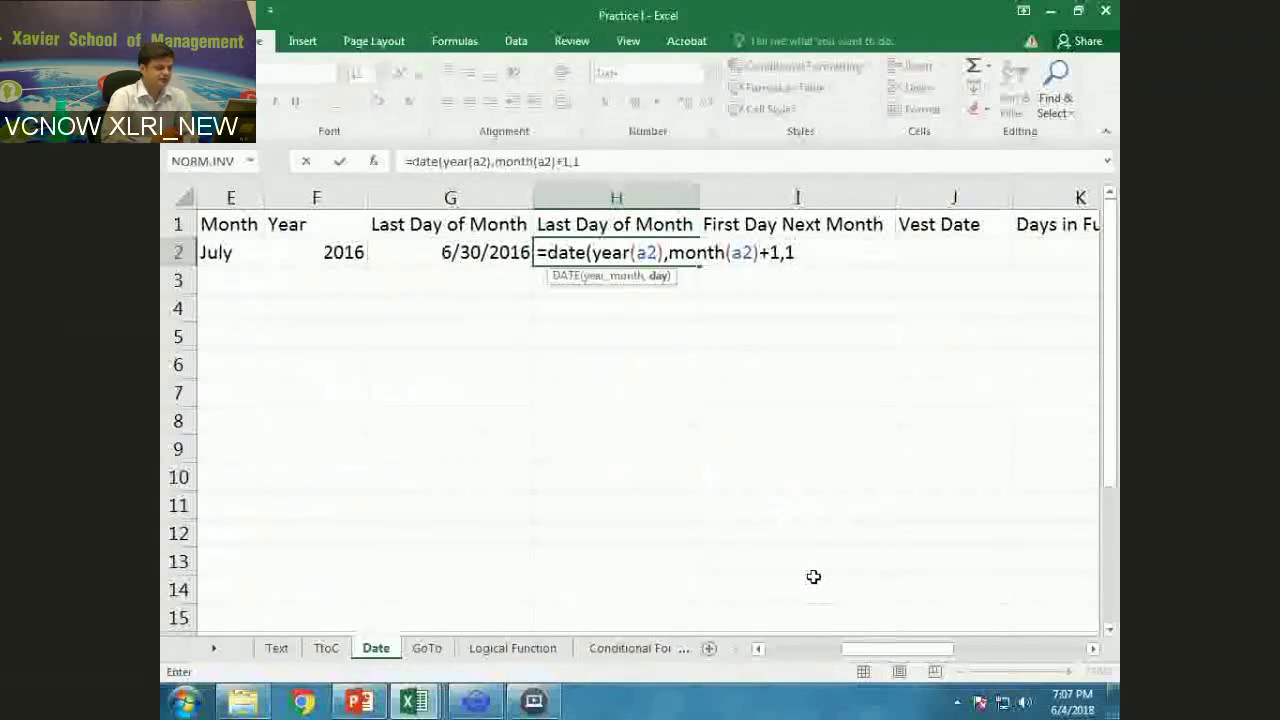
text())
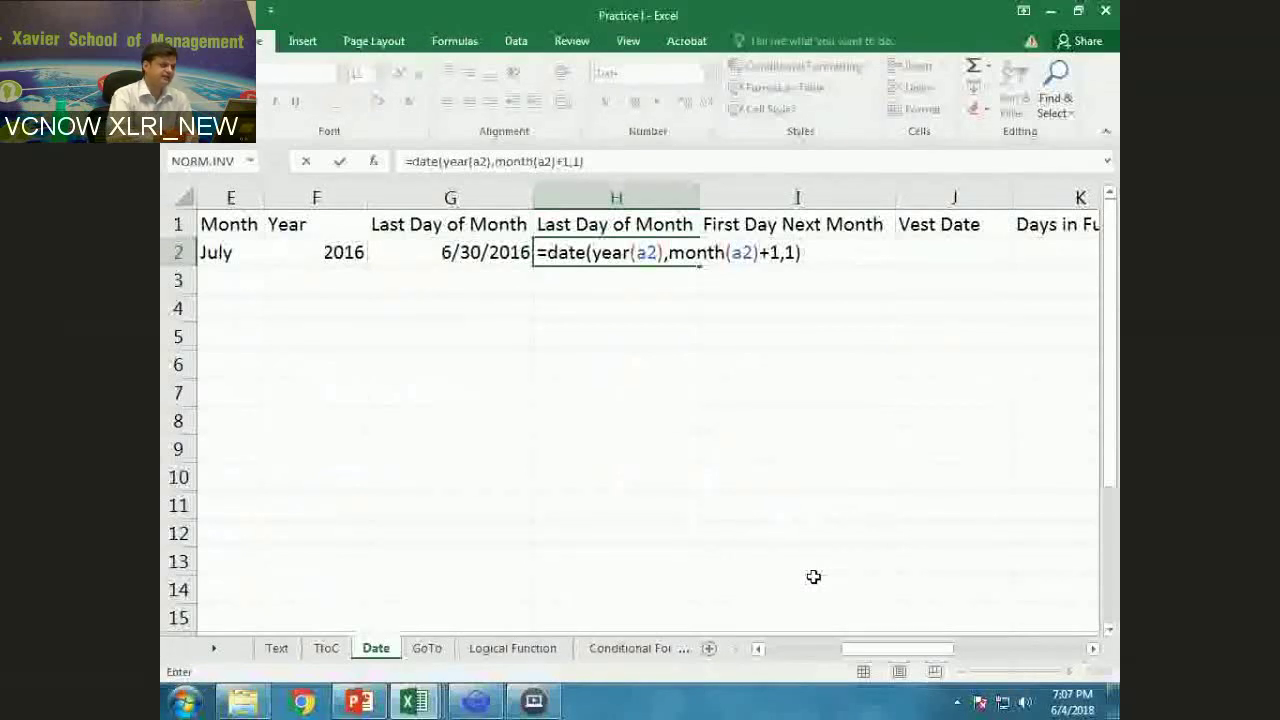
key(Return)
key(Up)
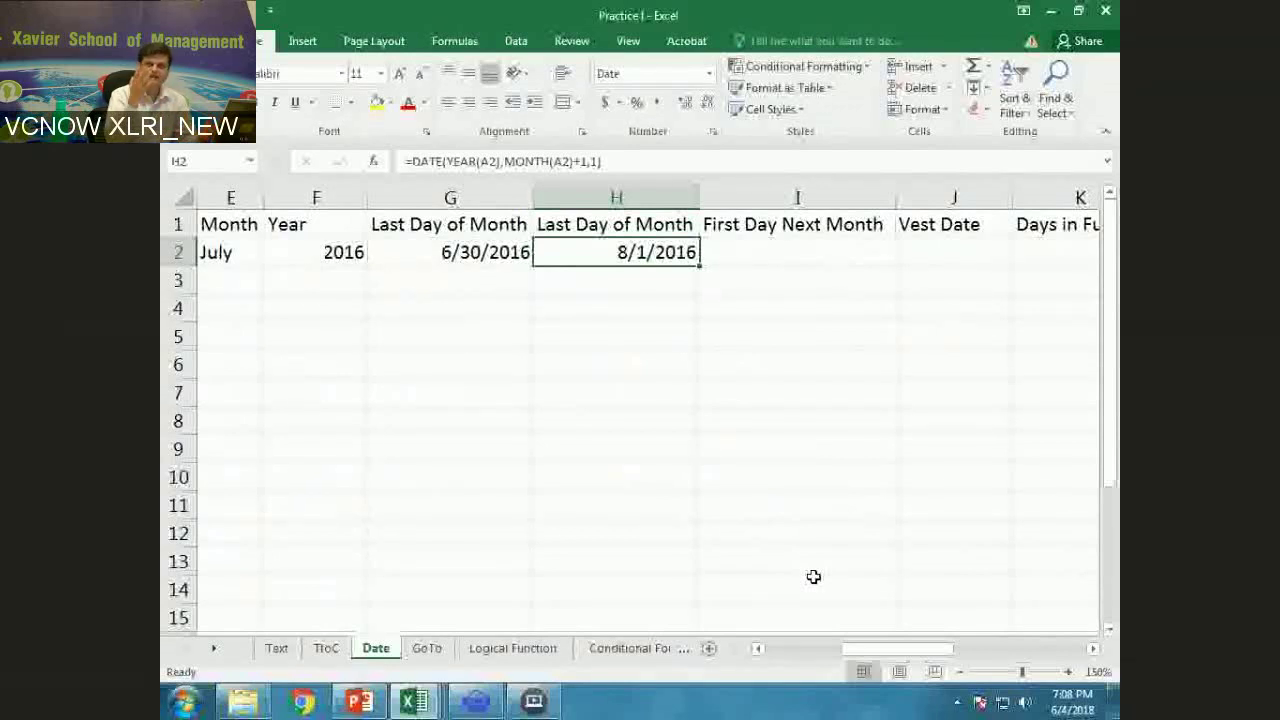
Set the day argument of the DATE formula in H2 to 0
key(F2)
key(Left)
text(-1)
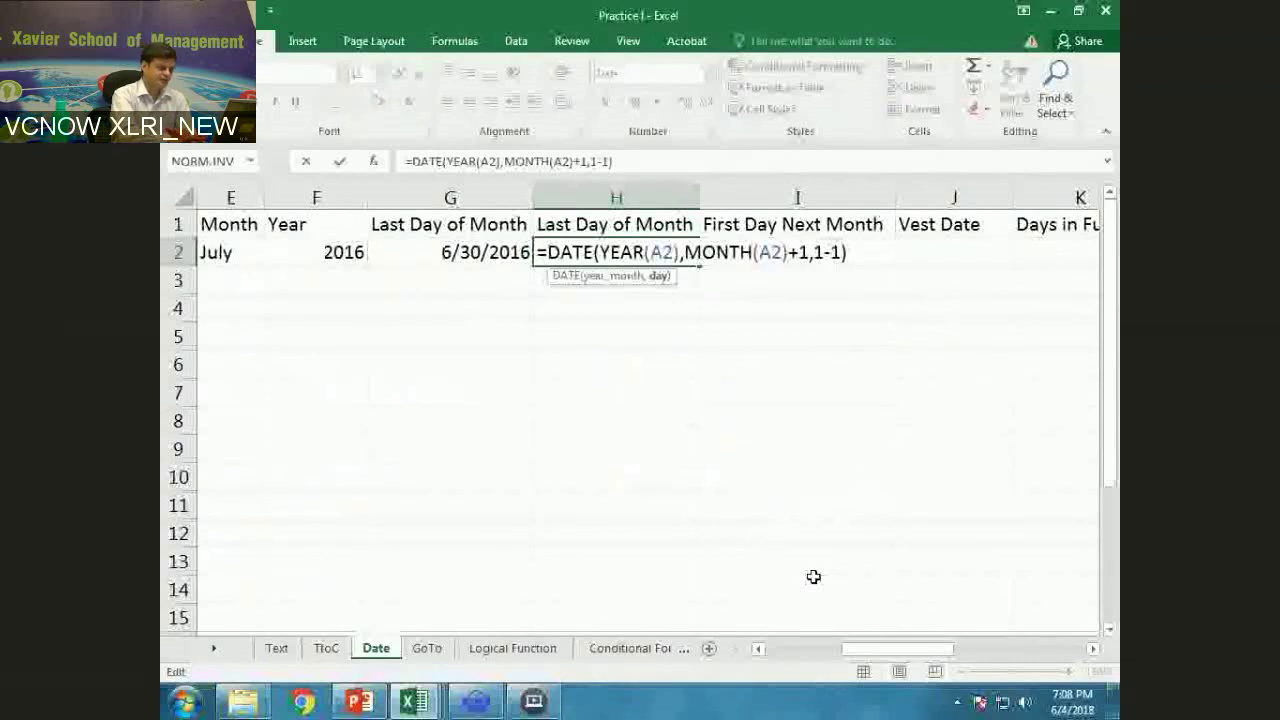
key(BackSpace)
key(BackSpace)
key(BackSpace)
text(0)
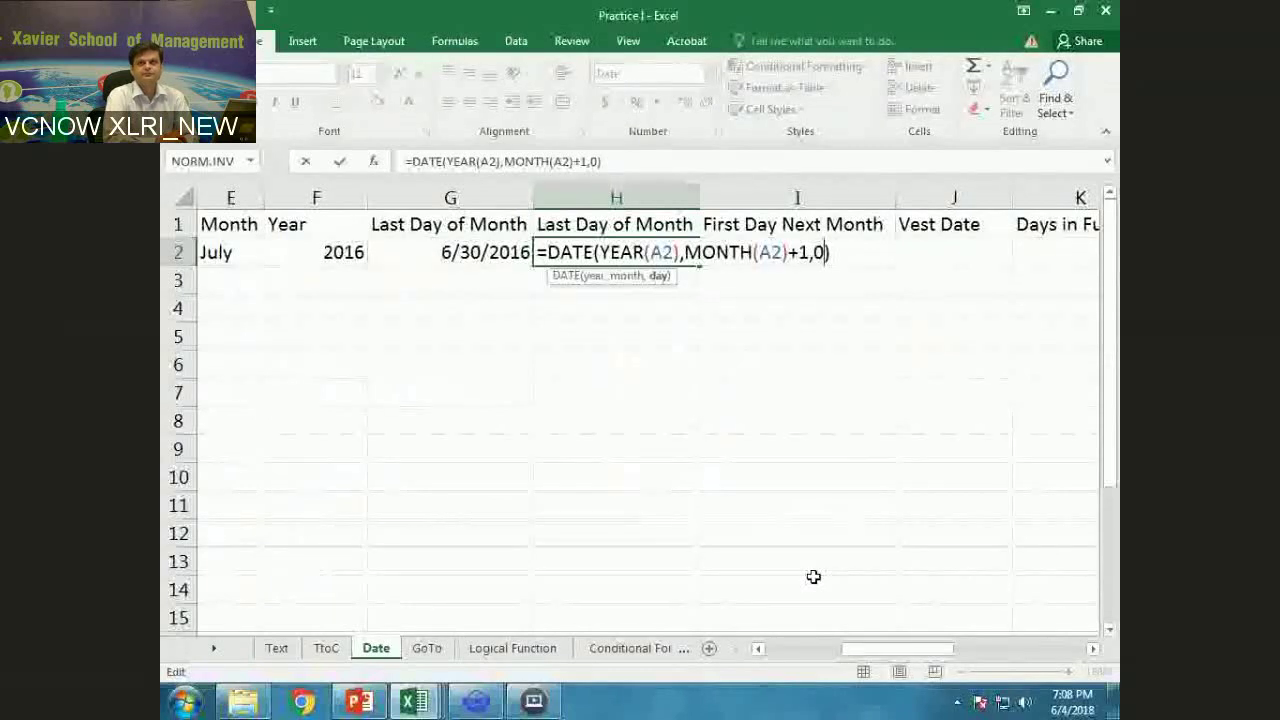
key(Return)
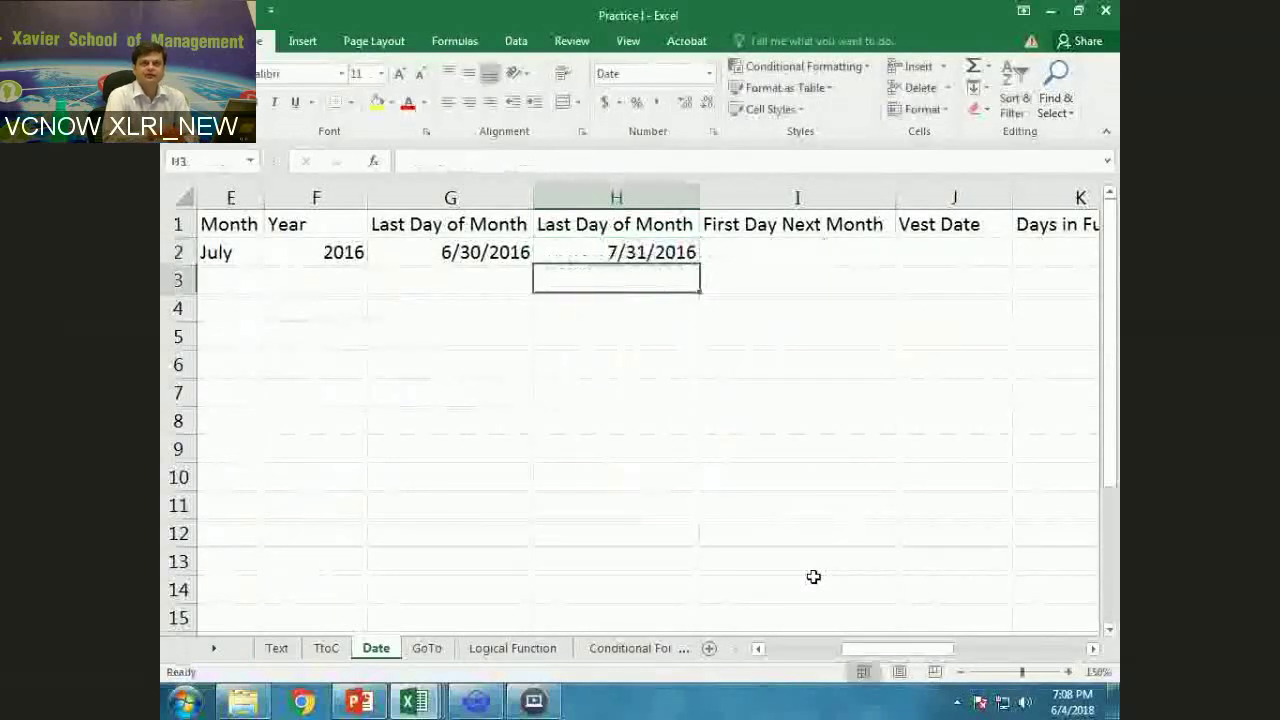
Review the DATE formula in cell H2 under the second Last Day of Month heading
key(Up)
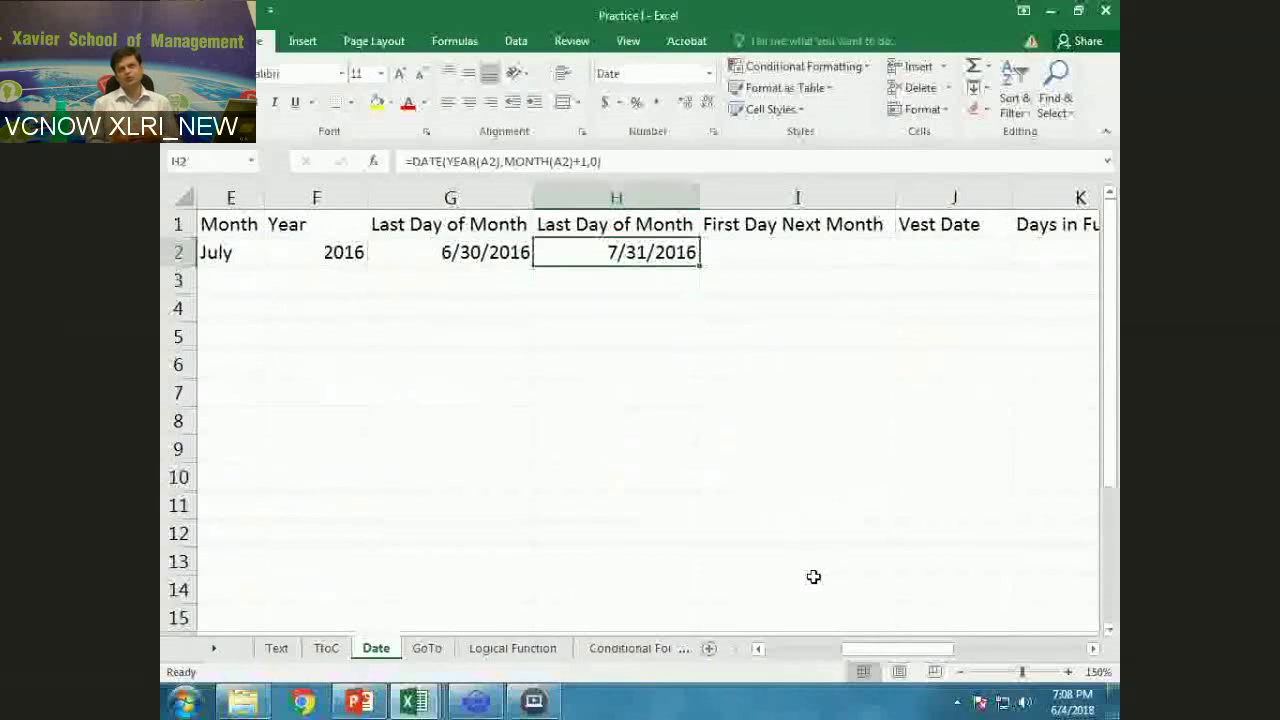
key(F2)
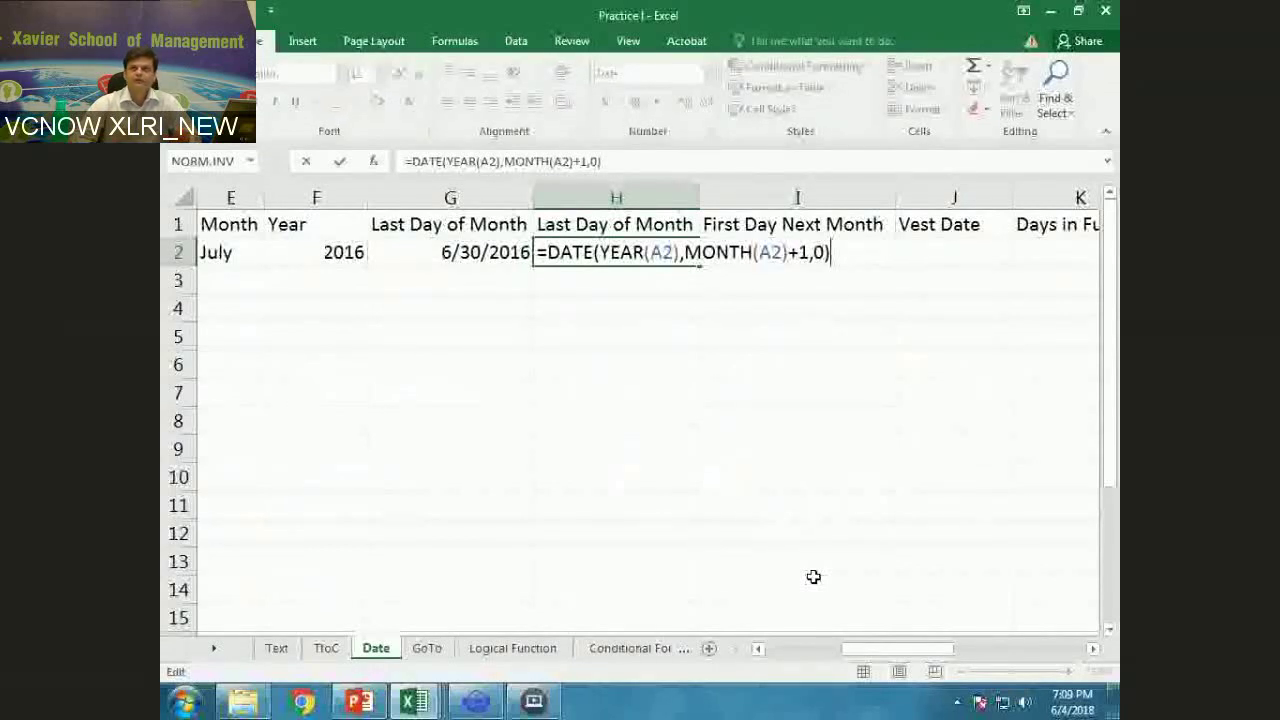
key(Return)
key(Up)
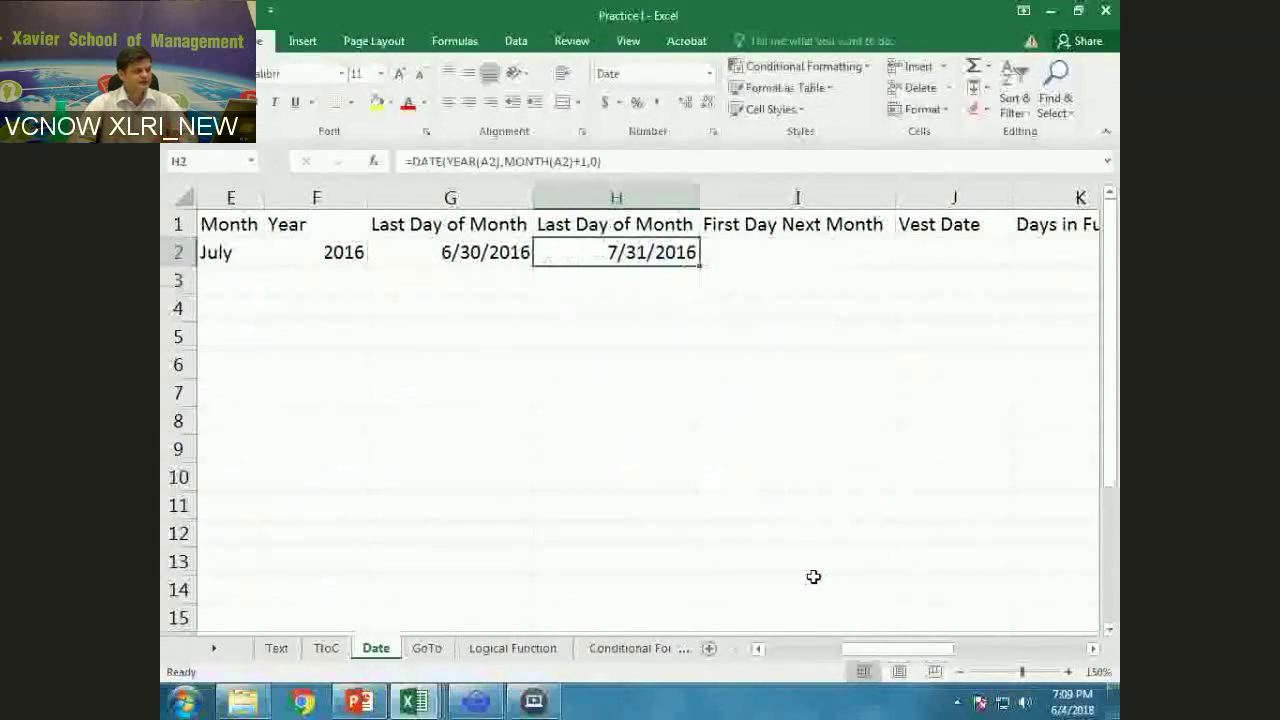
Enter the formula =EDATE(A2,60) in cell J2 under the Vest Date heading
key(Right)
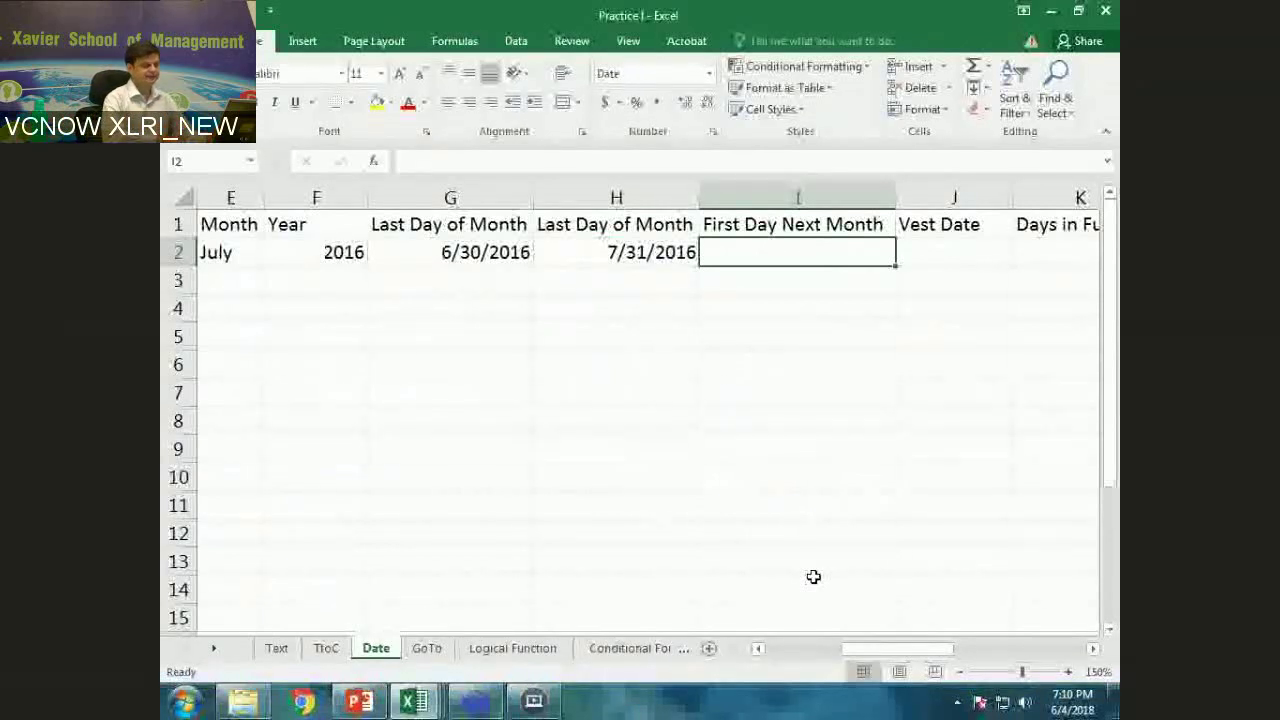
key(Right)
key(Right)
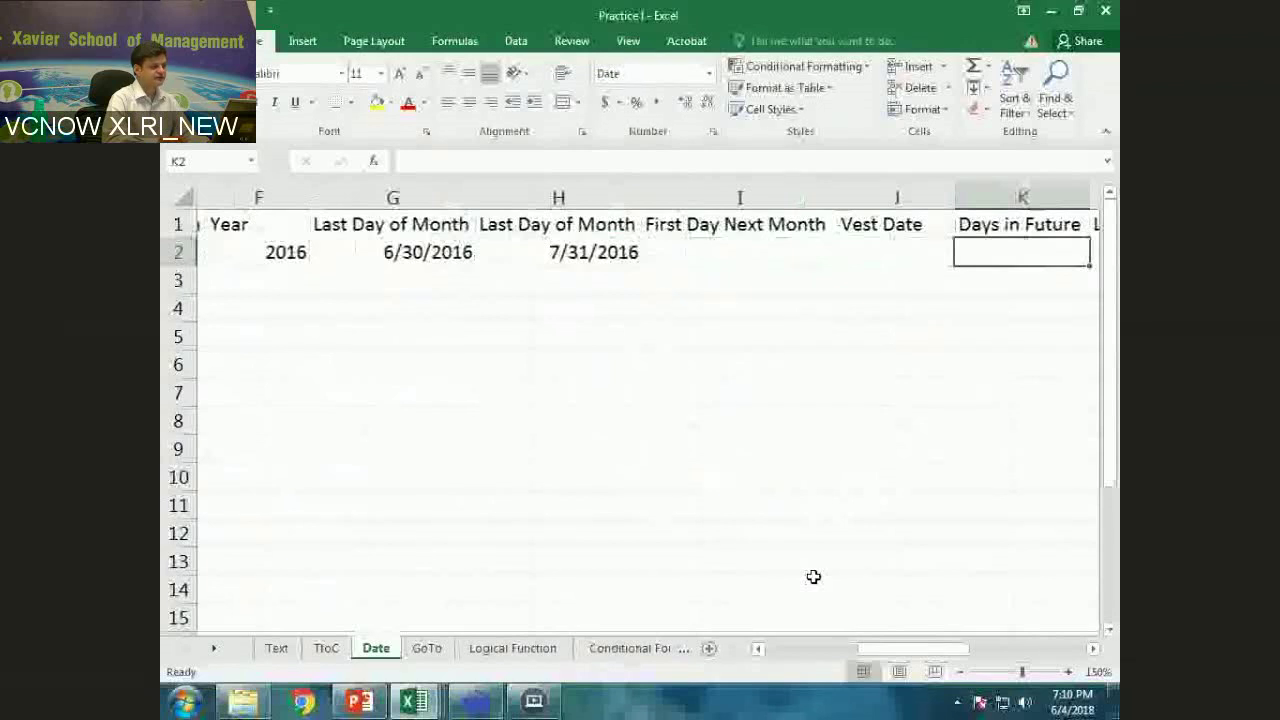
key(Right)
key(Left)
key(Left)
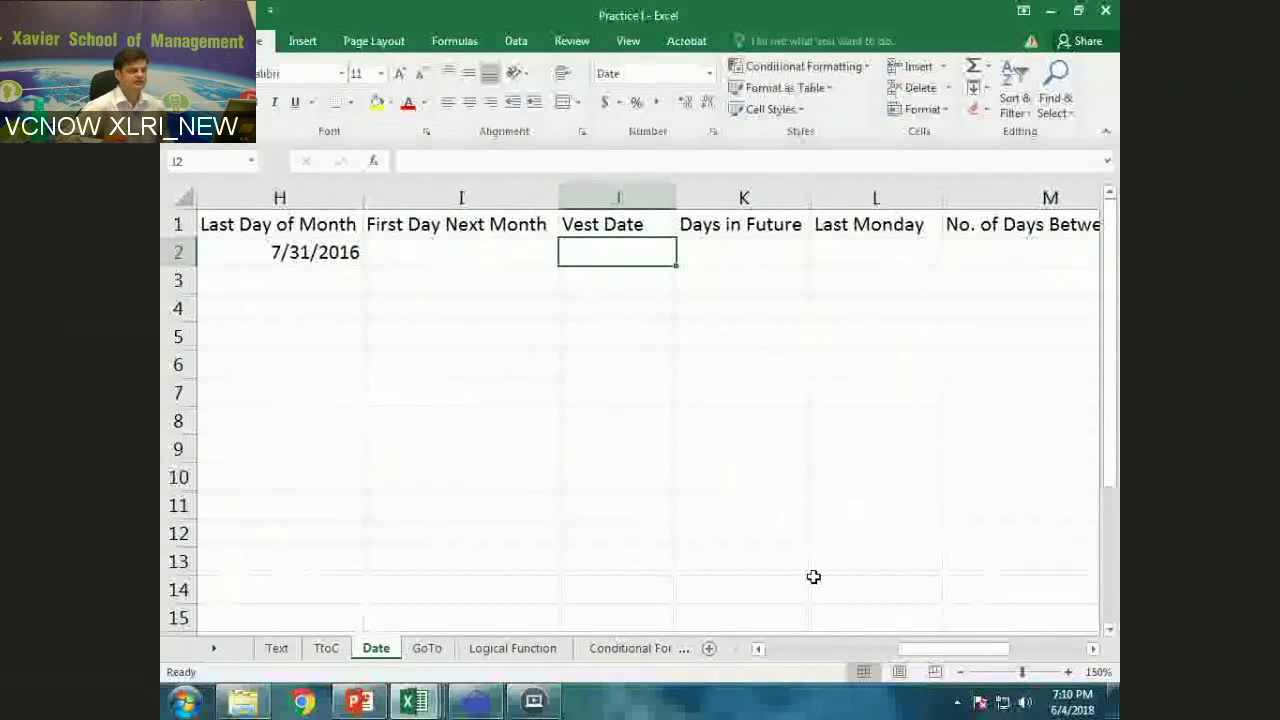
text(=)
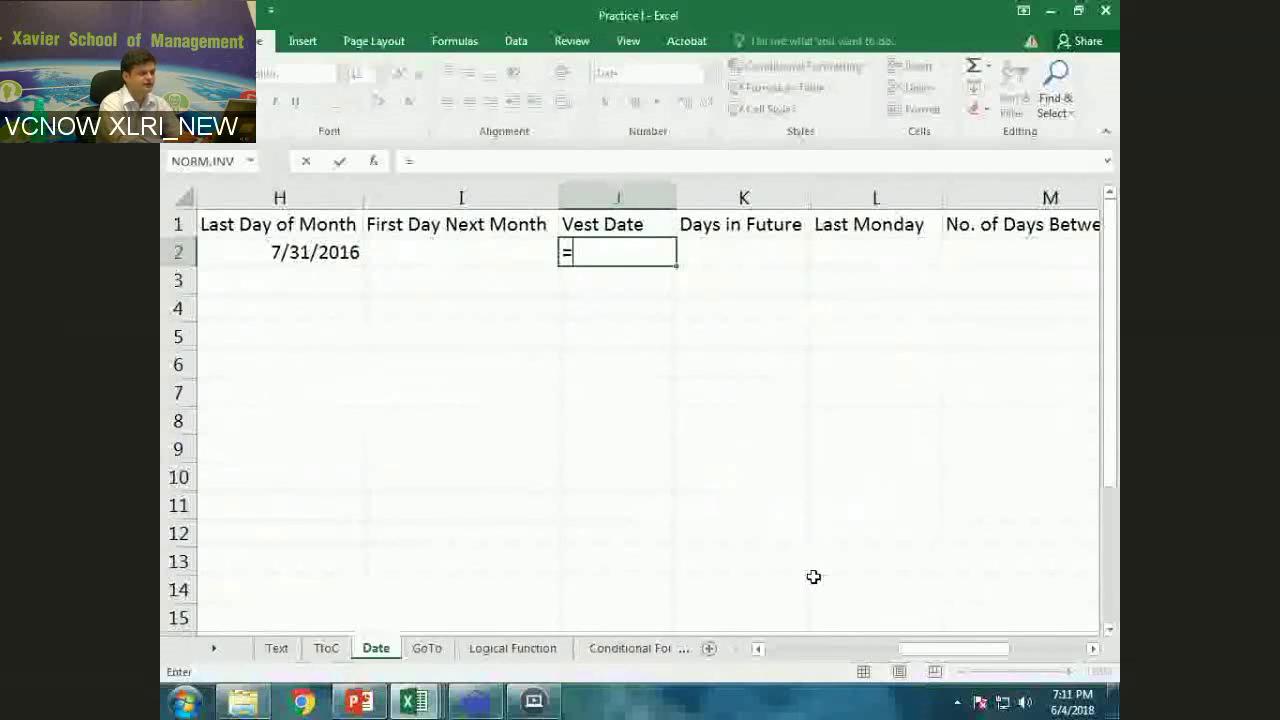
text(edate)
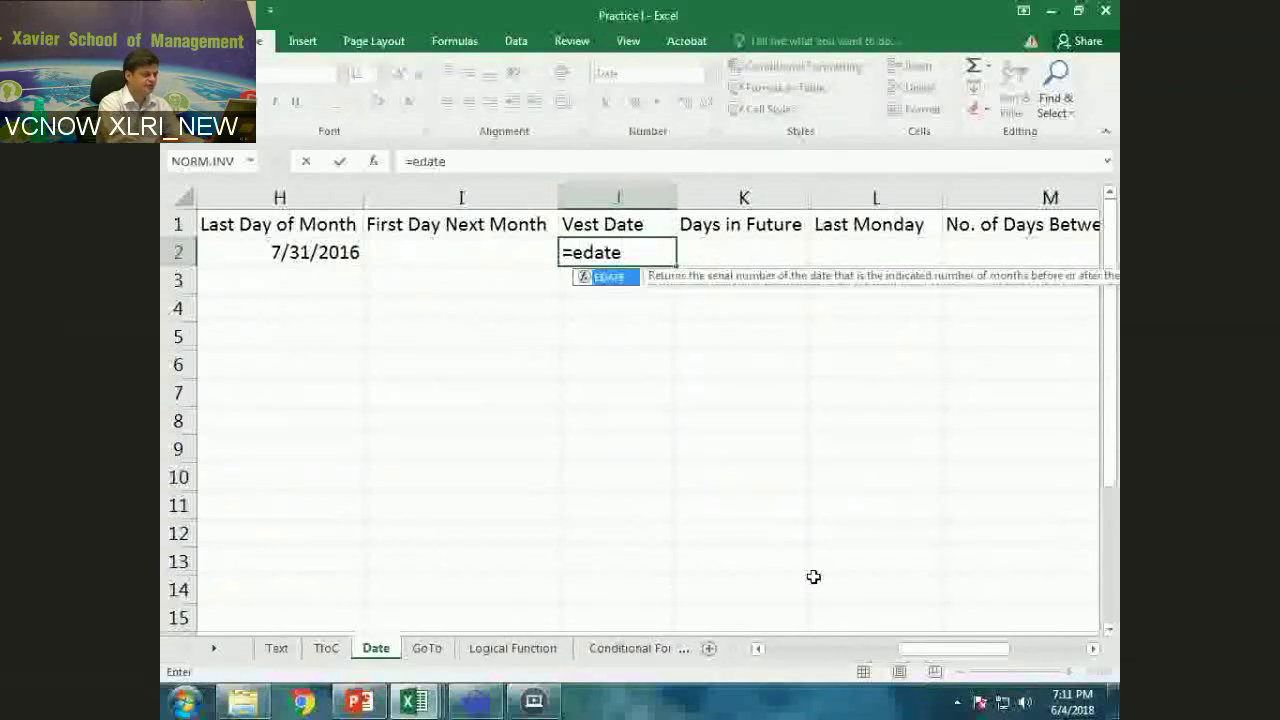
text((a2)
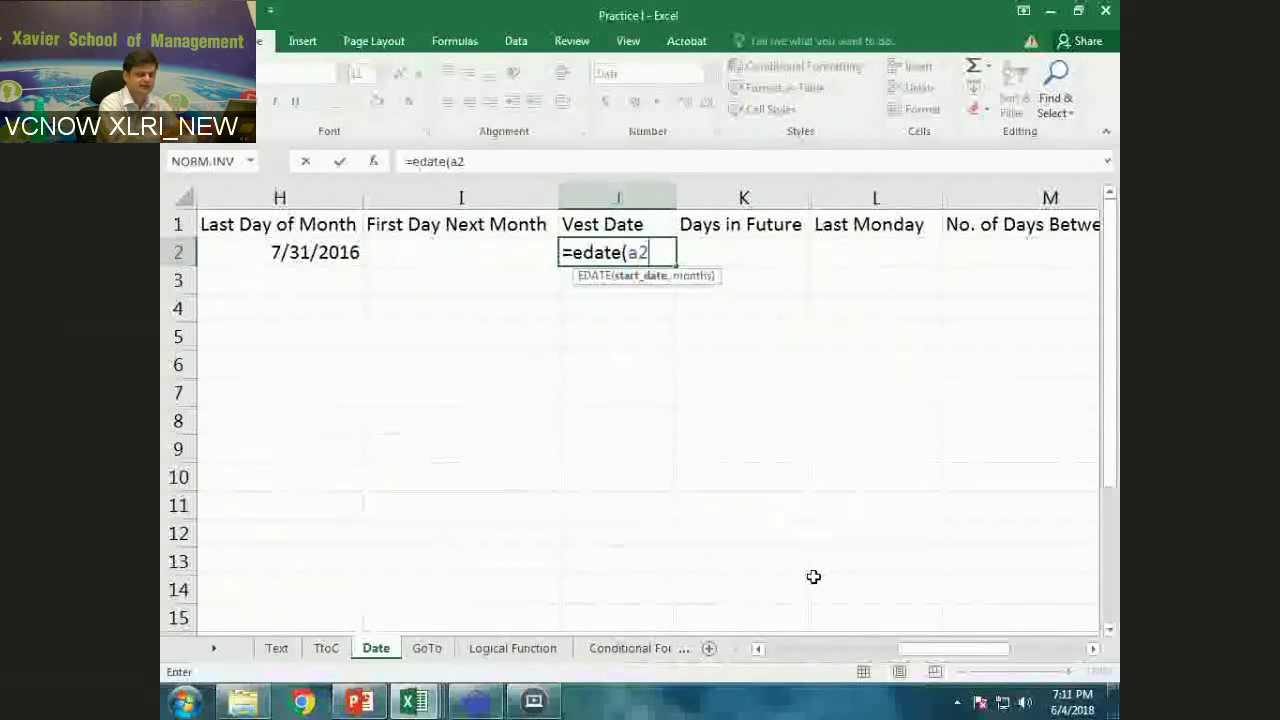
text(,)
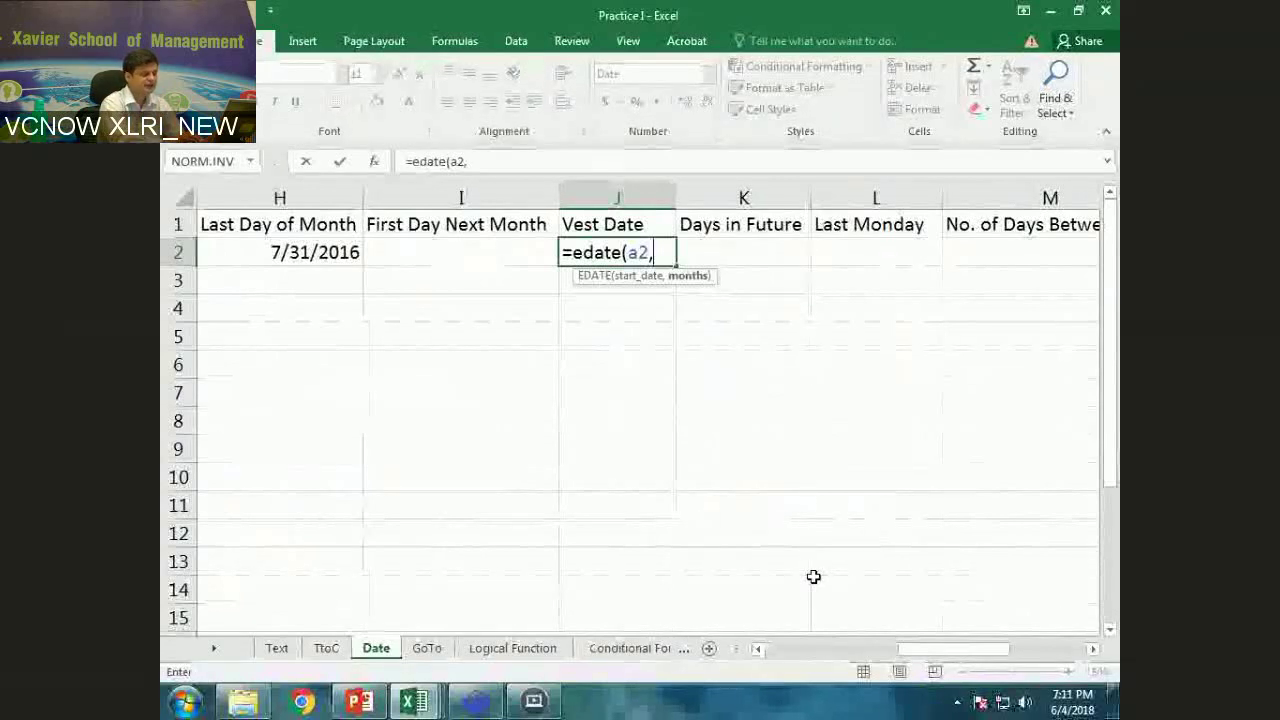
text(60))
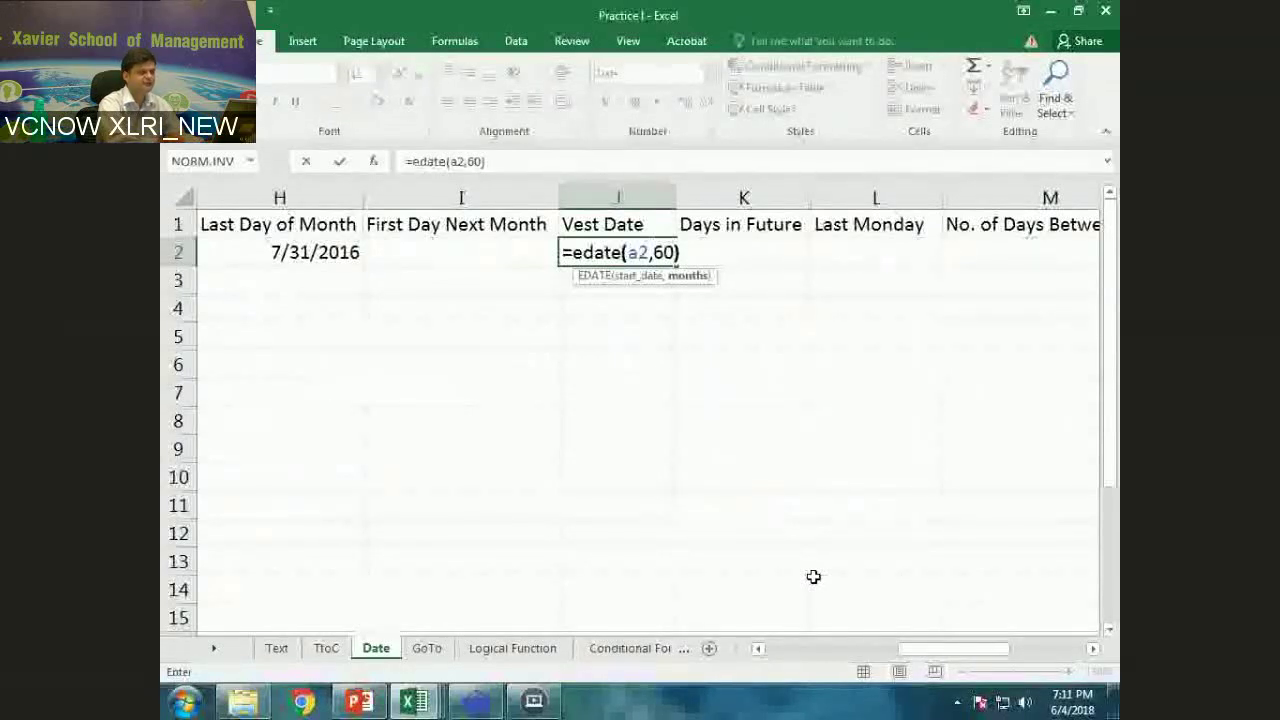
key(ctrl+Return)
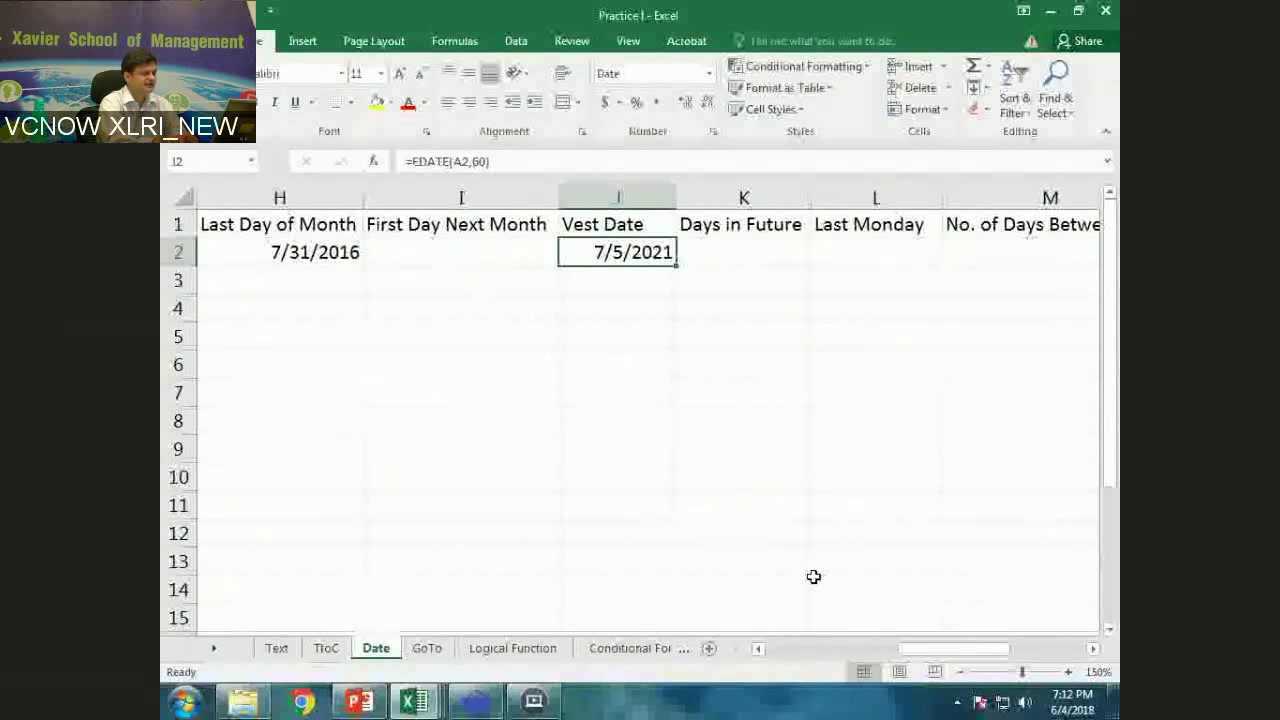
Examine the row 1 headings from Days in Future to No. of Project Days and the cells below them
key(Right)
key(Up)
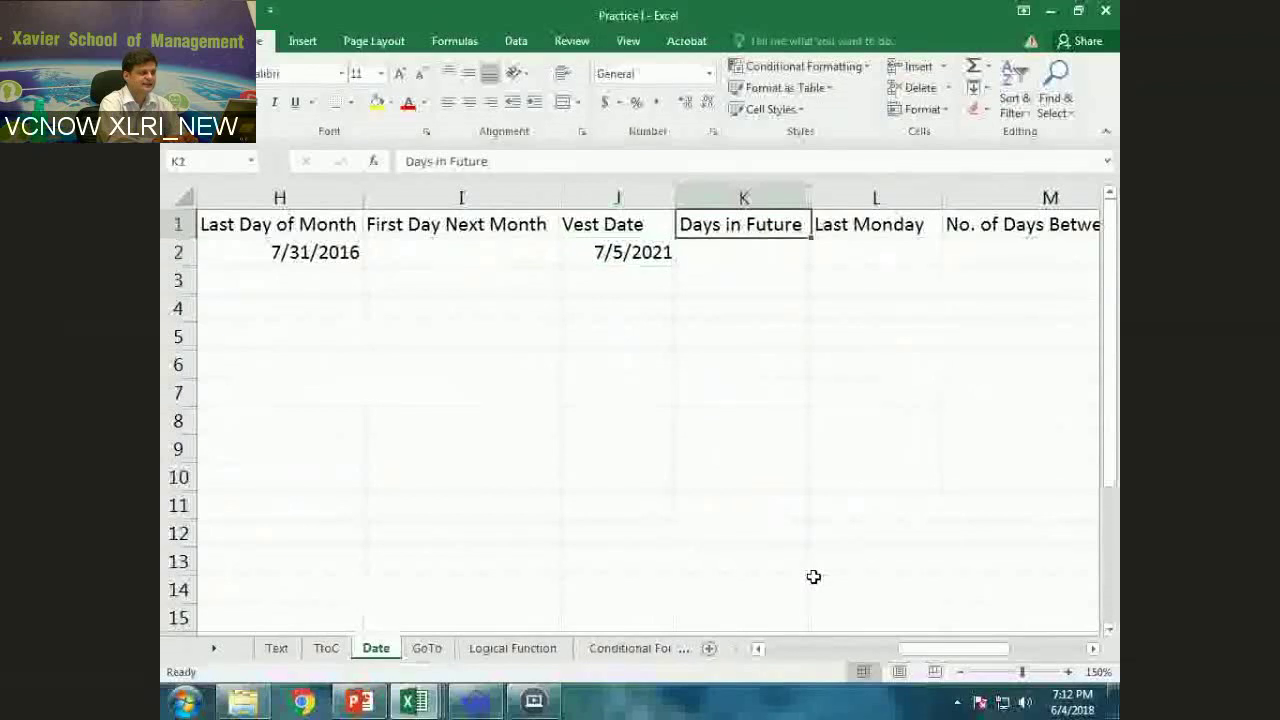
key(Right)
key(Right)
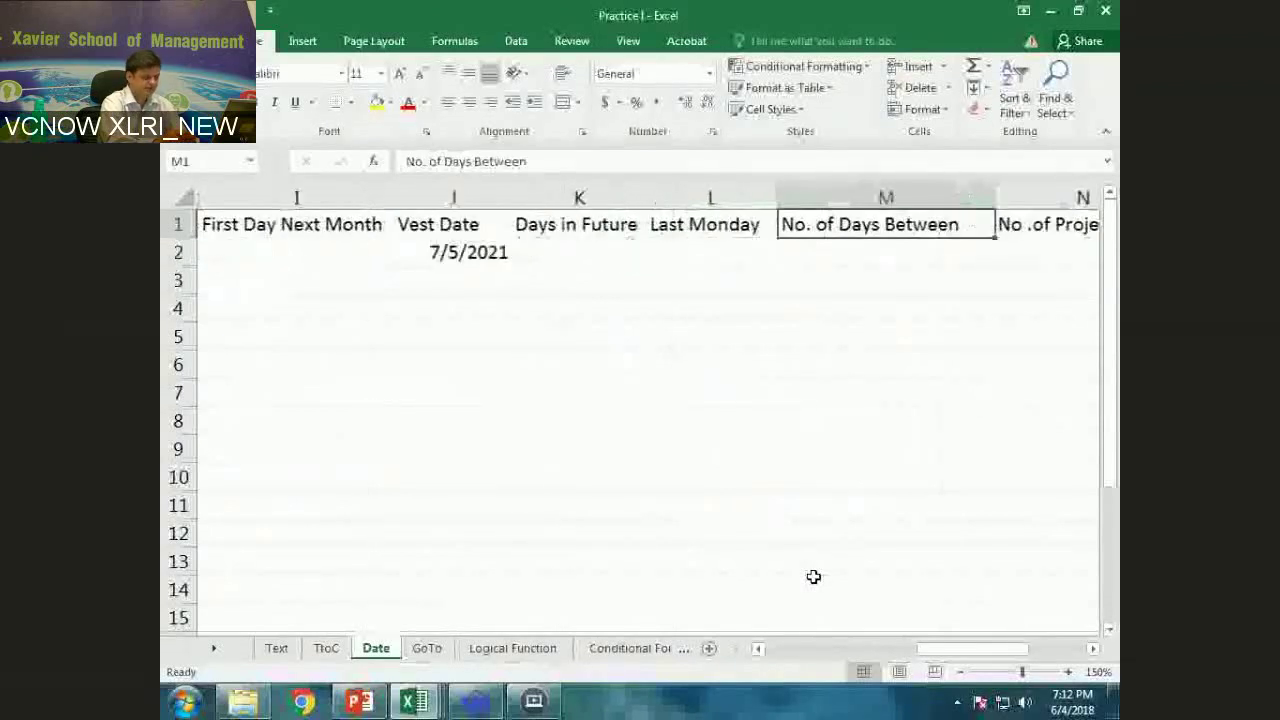
key(Right)
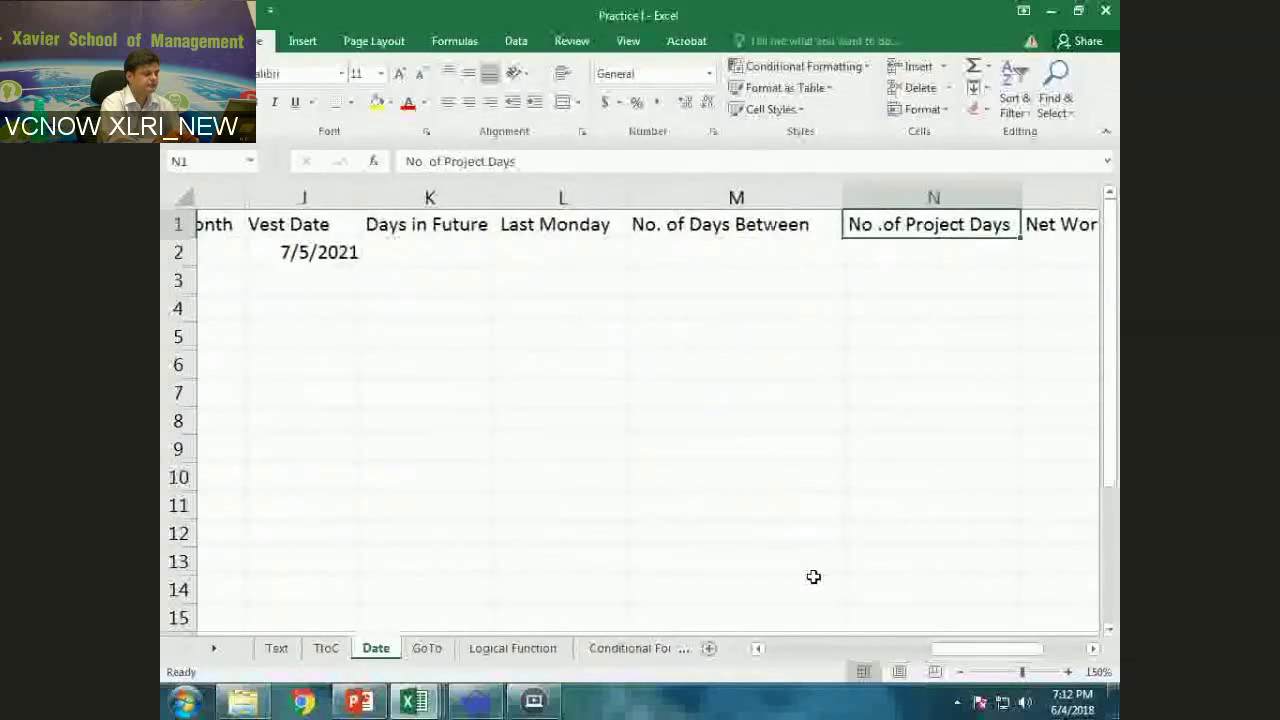
key(Left)
key(Left)
key(Left)
key(Down)
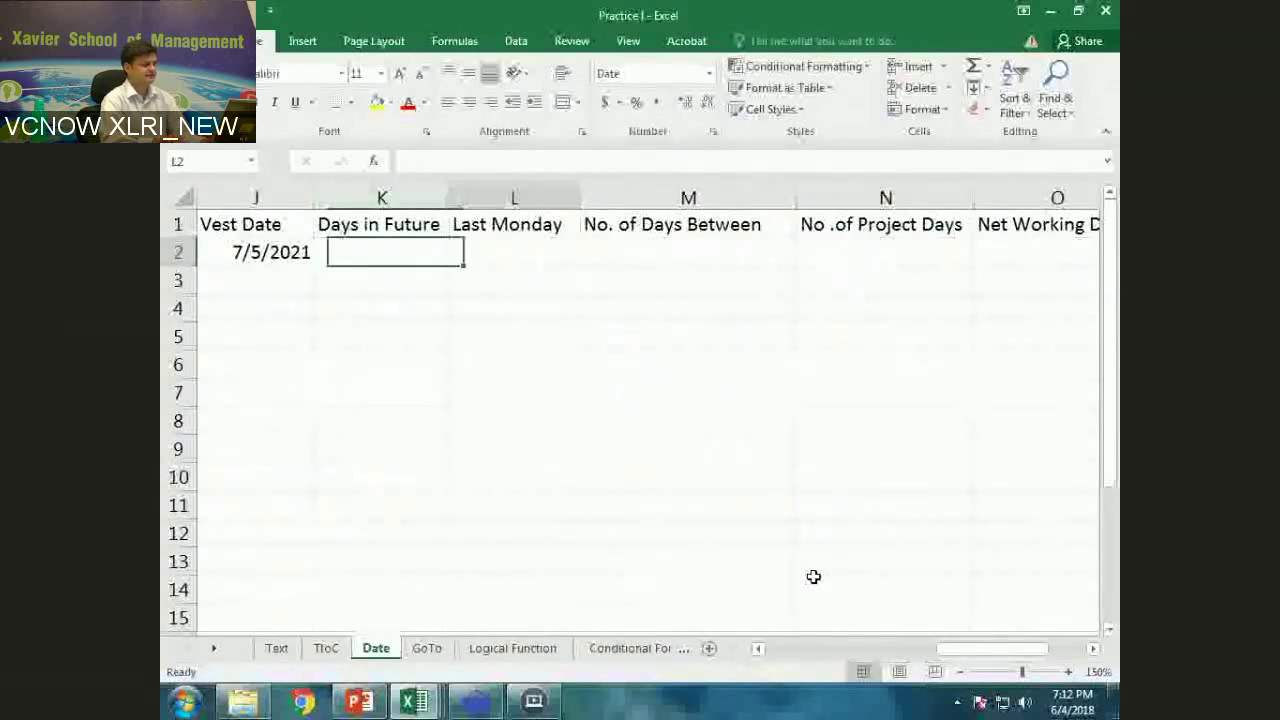
key(Right)
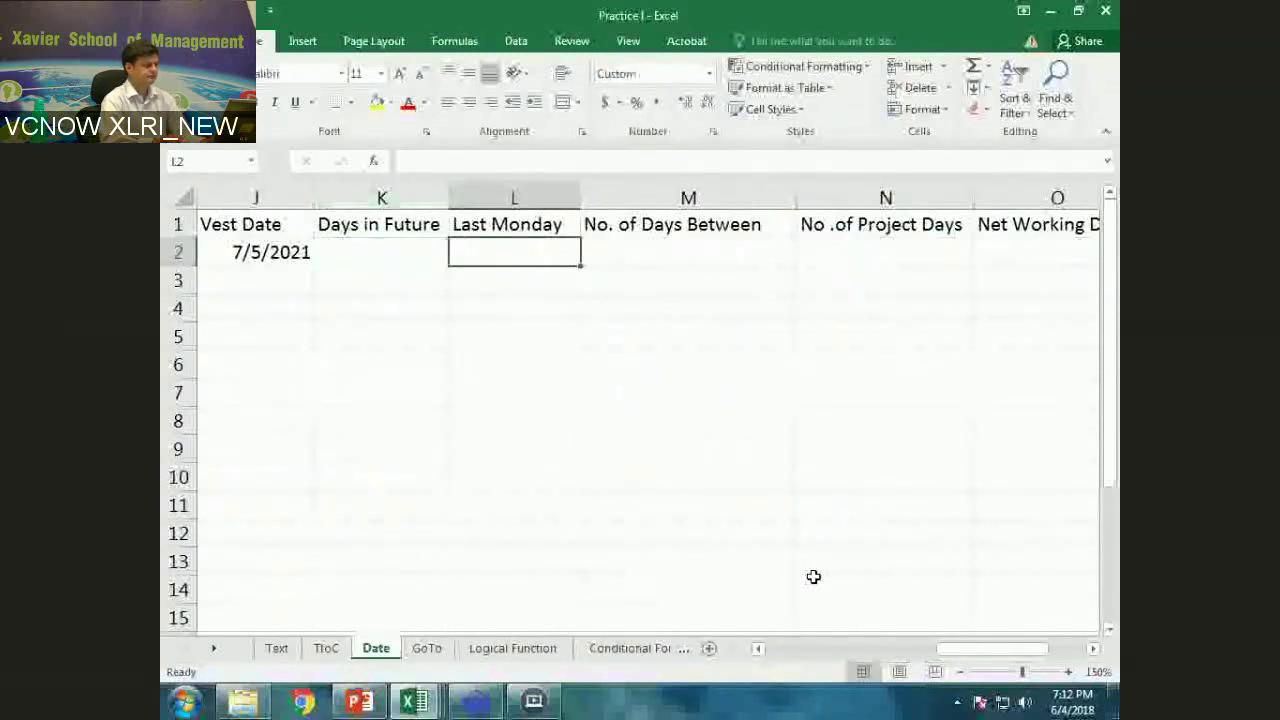
key(Right)
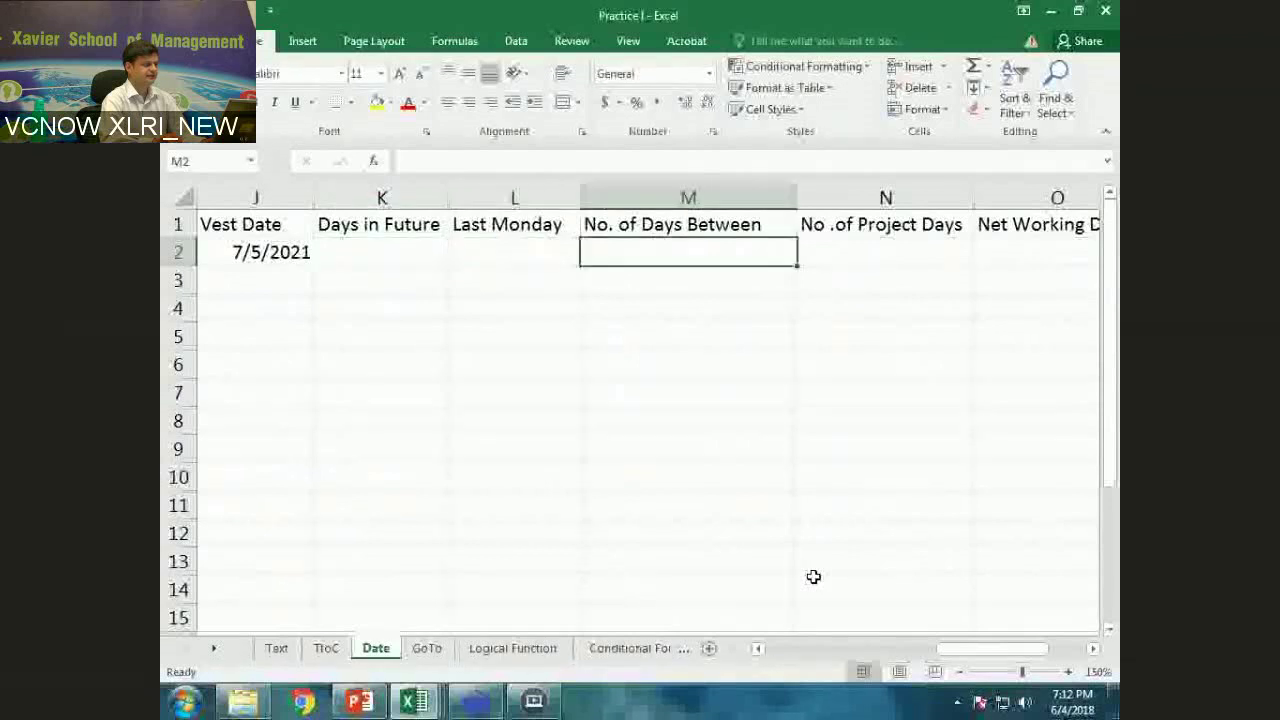
key(Left)
key(Left)
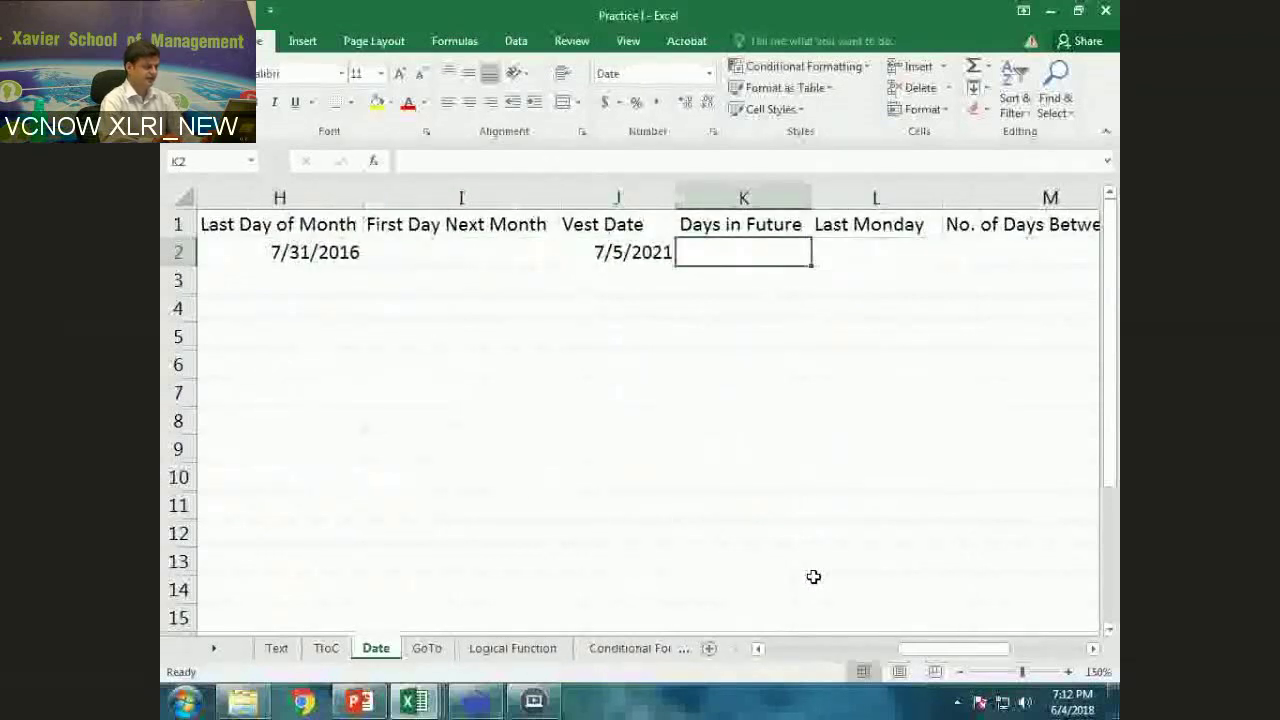
key(Up)
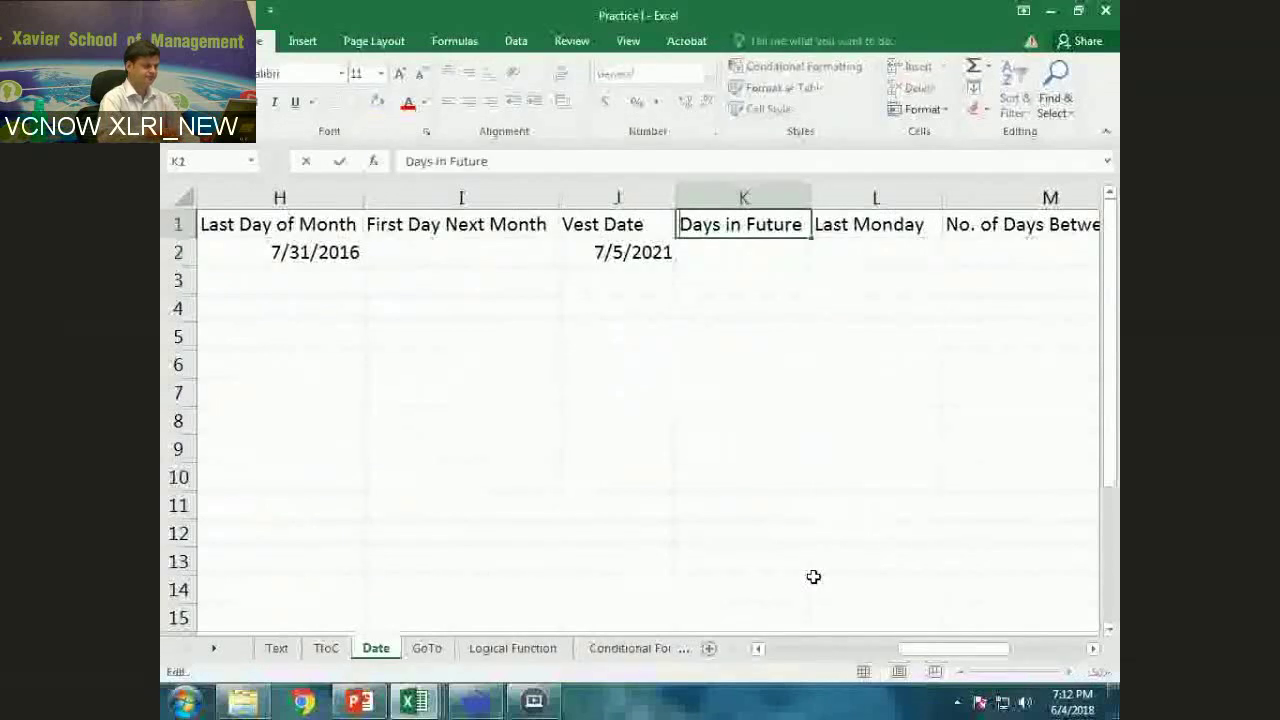
key(F2)
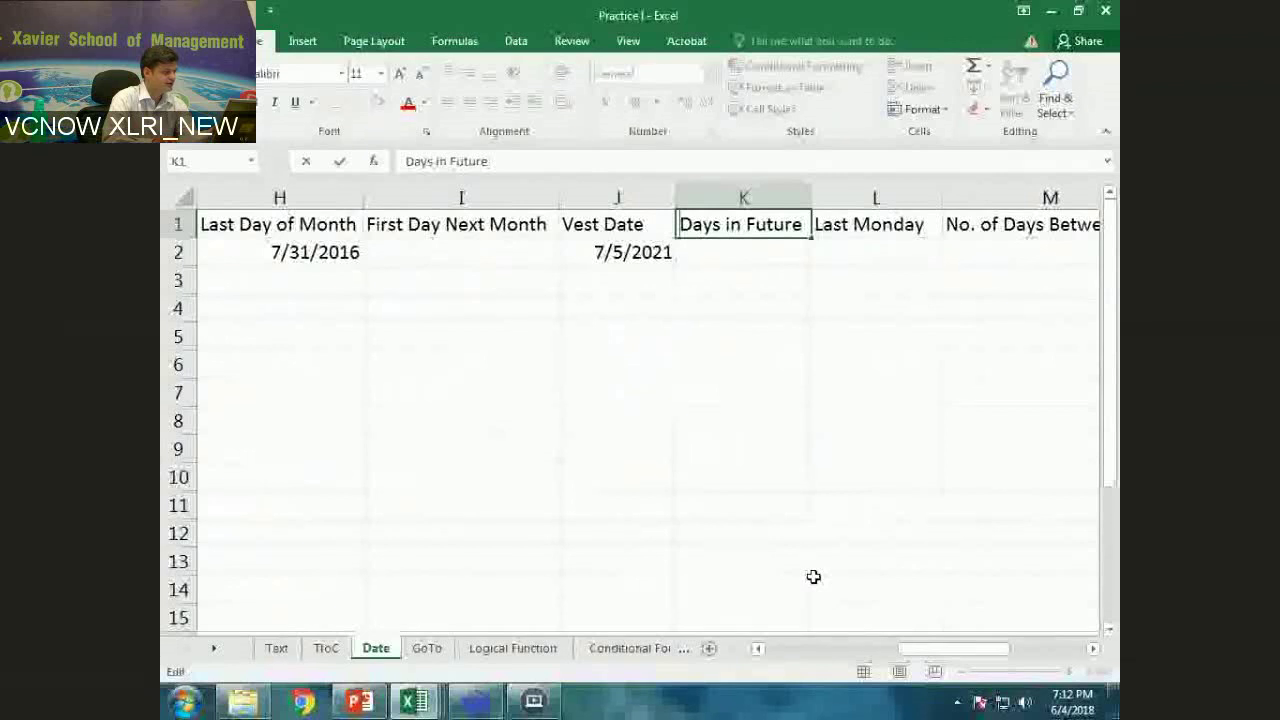
key(Tab)
key(Tab)
key(Tab)
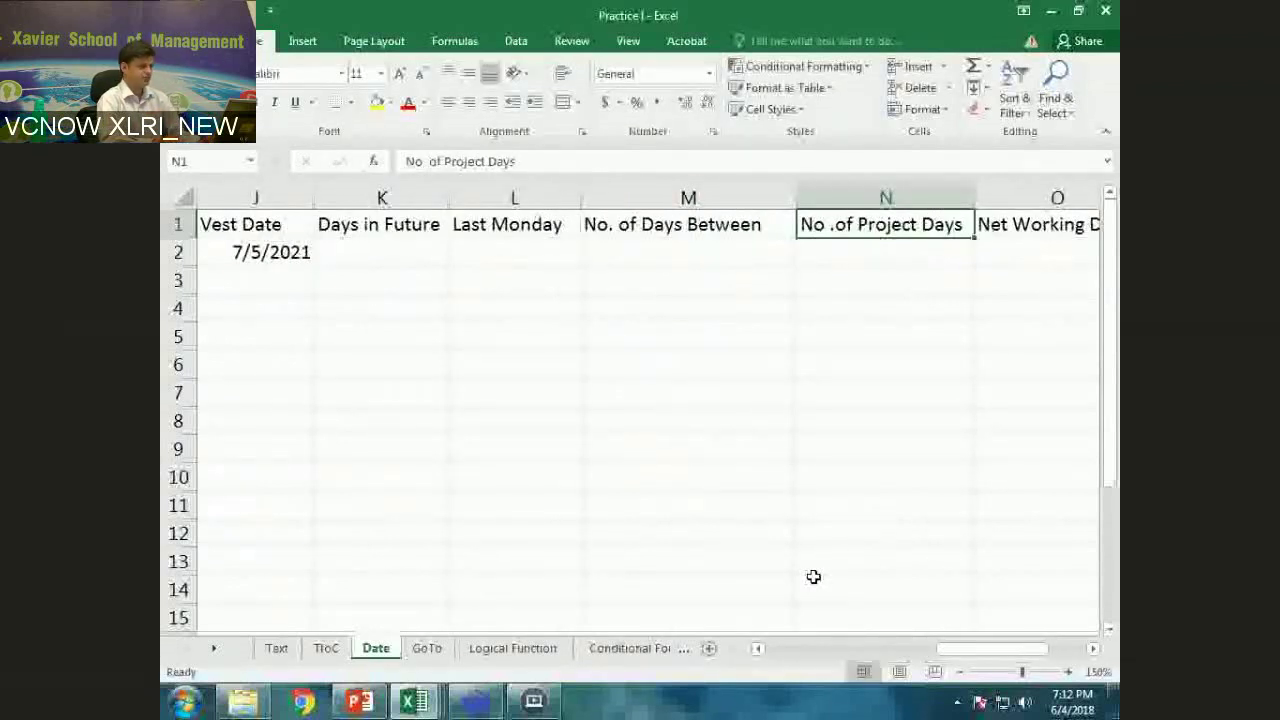
Change the heading in K1 to Working Days in Future and autofit the width of column K
key(Left)
key(Left)
key(Left)
key(Left)
key(Right)
key(F2)
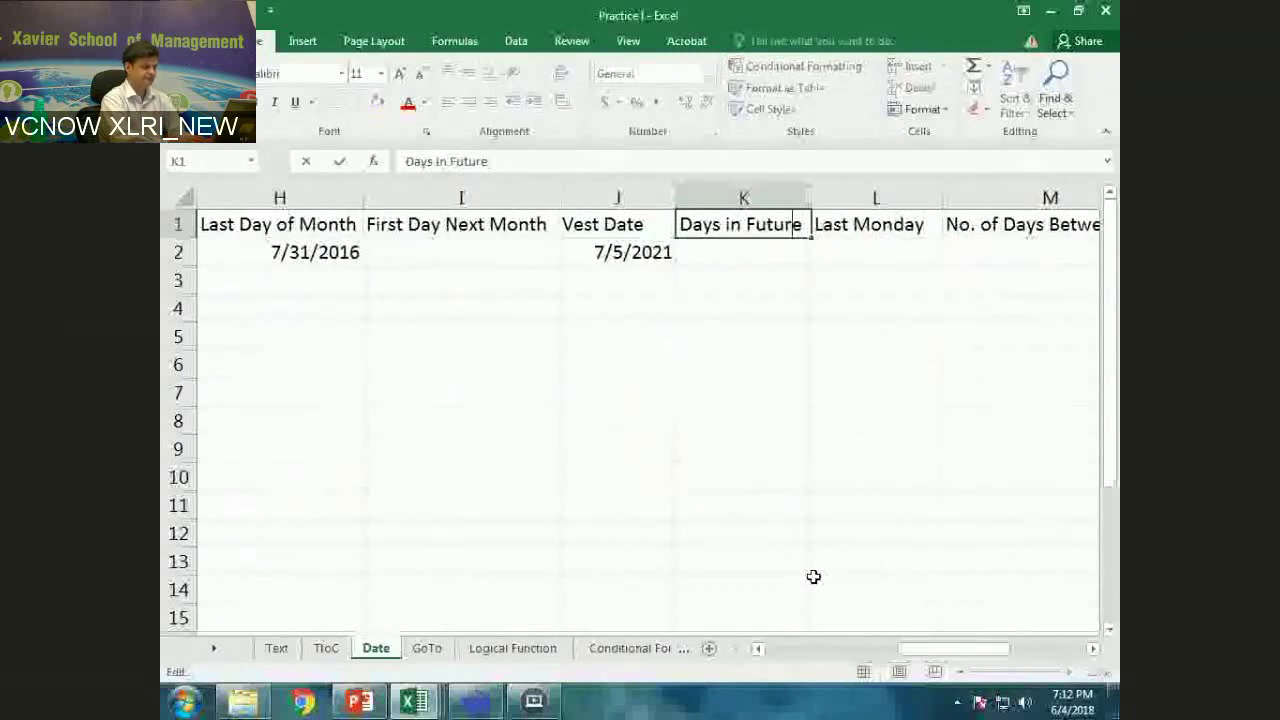
key(Left)
key(Left)
key(Left)
key(Left)
key(Left)
key(Left)
key(Left)
key(Left)
key(Left)
key(Left)
key(Left)
key(Left)
key(Left)
text(Working)
key(Return)
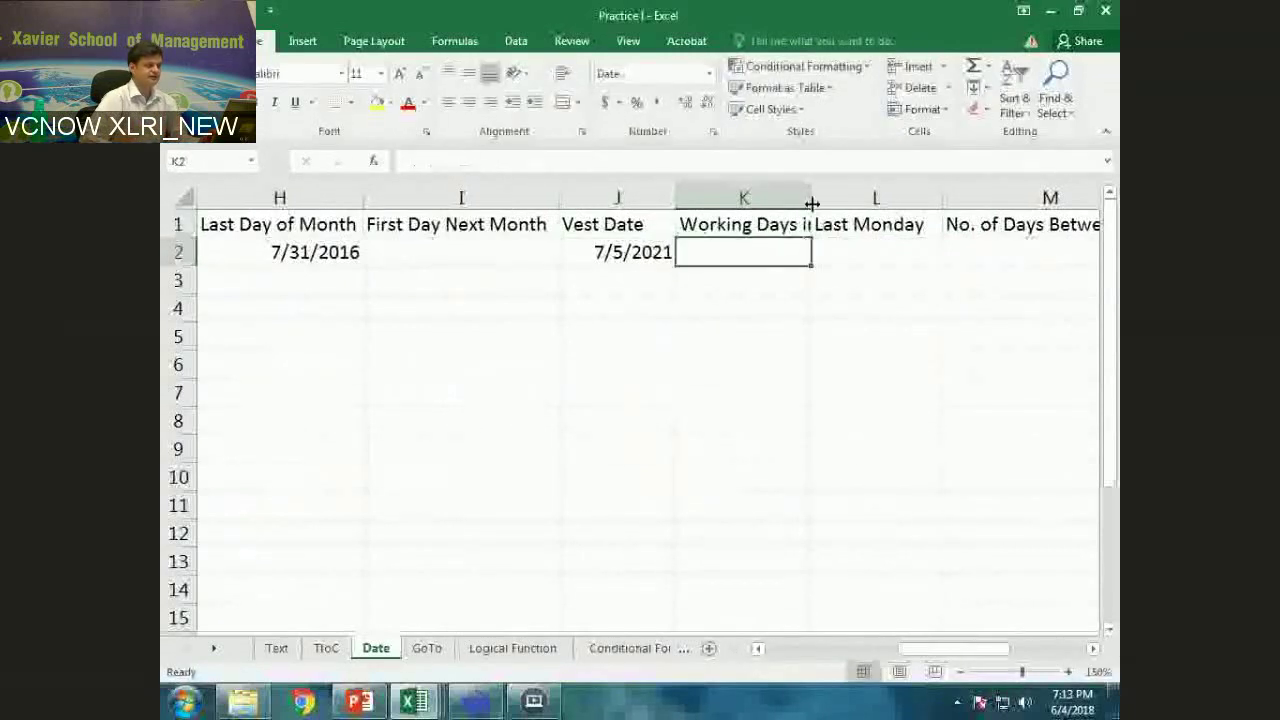
double_click(813, 197)
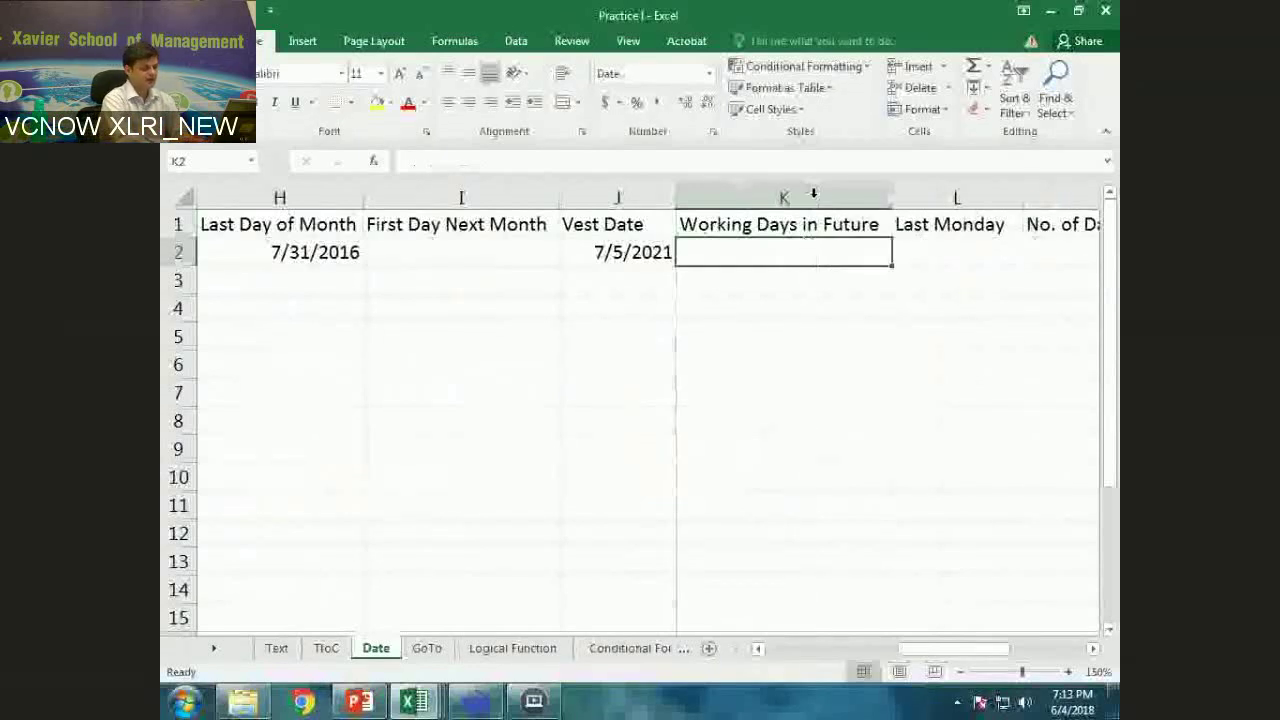
Enter the formula =A2+15 in cell K2 under the Working Days in Future heading
text(=)
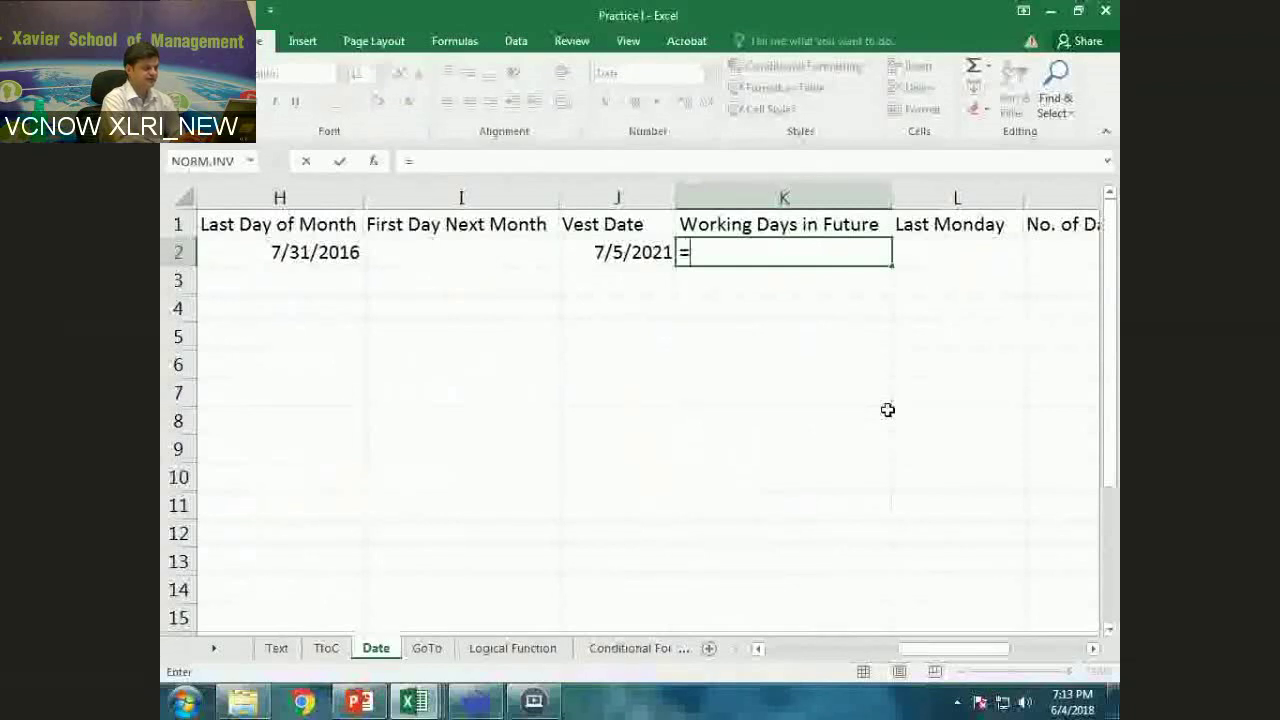
text(A2+15)
key(Return)
key(Up)
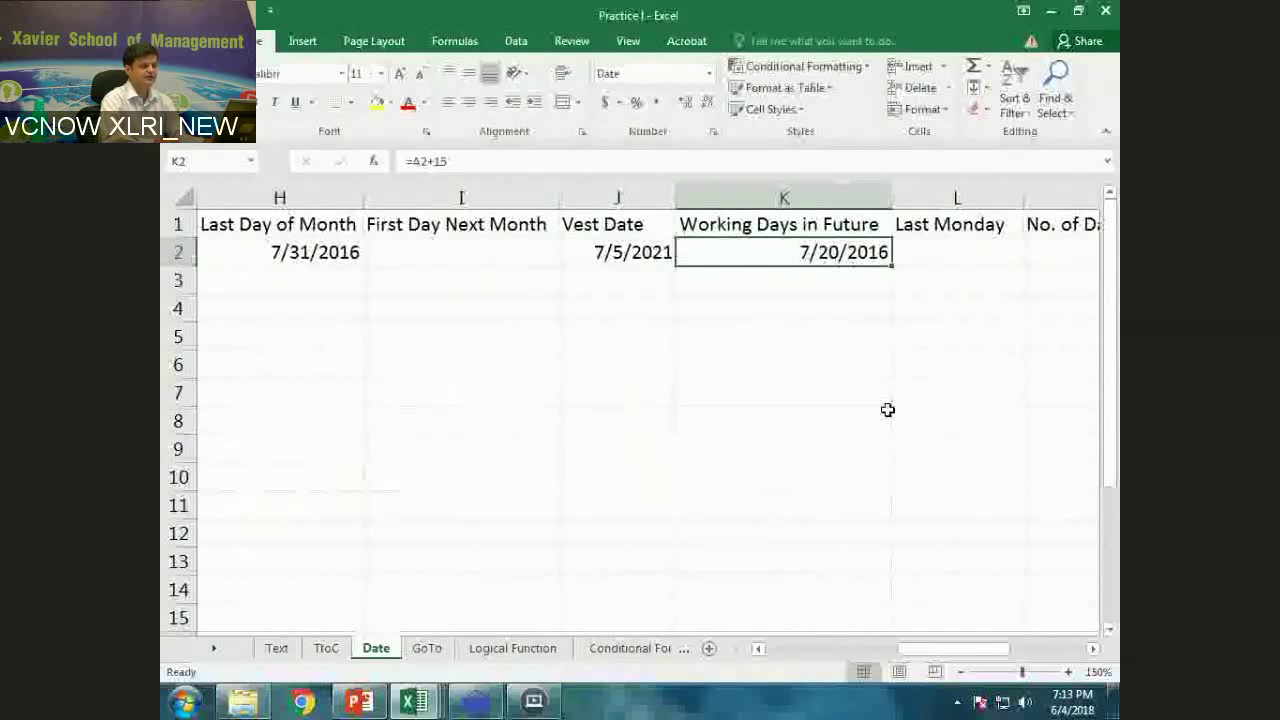
Replace the formula in K2 under Working Days in Future with =WORKDAY.INTL(A2,15)
key(F2)
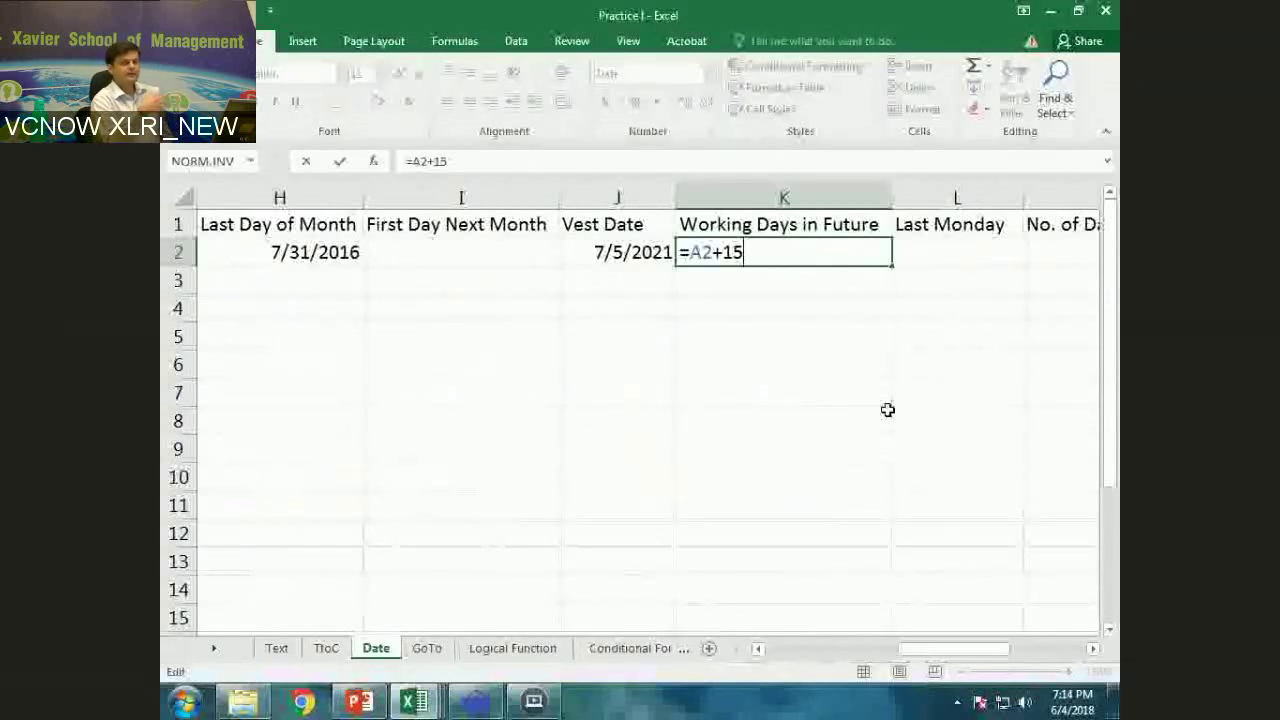
key(BackSpace)
key(BackSpace)
key(BackSpace)
key(BackSpace)
key(BackSpace)
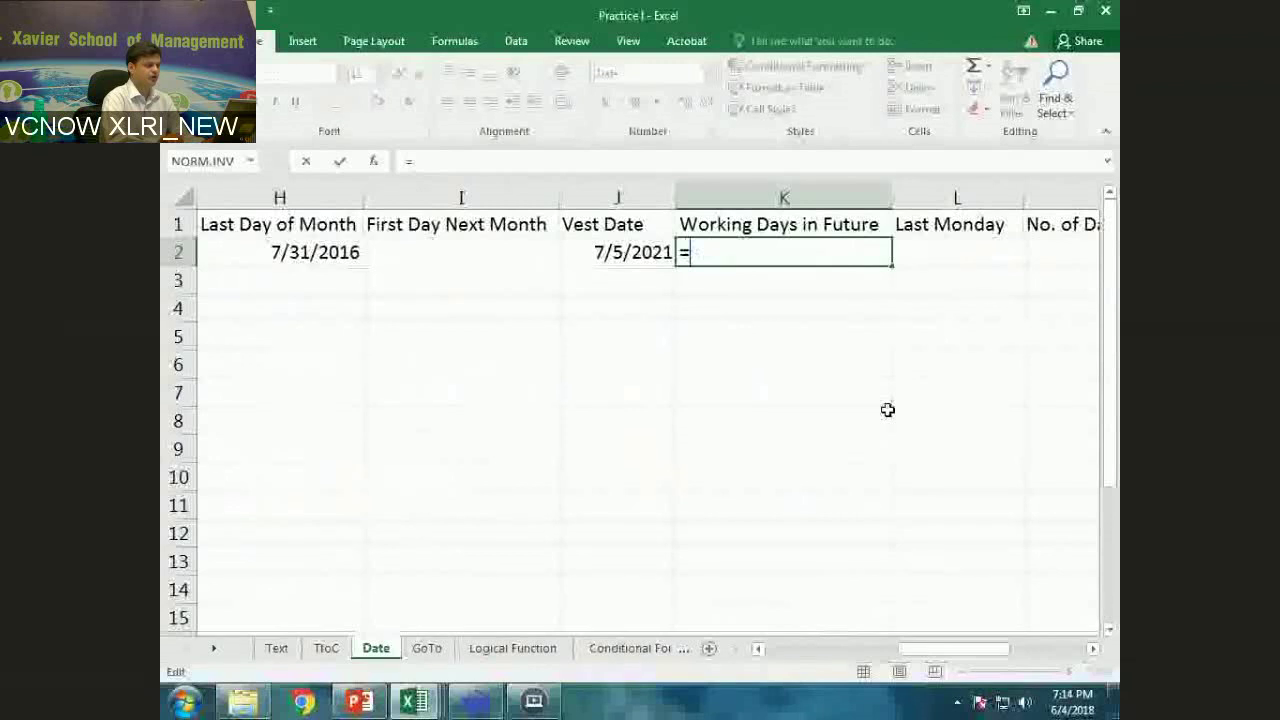
text(WORKDAY.INTL()
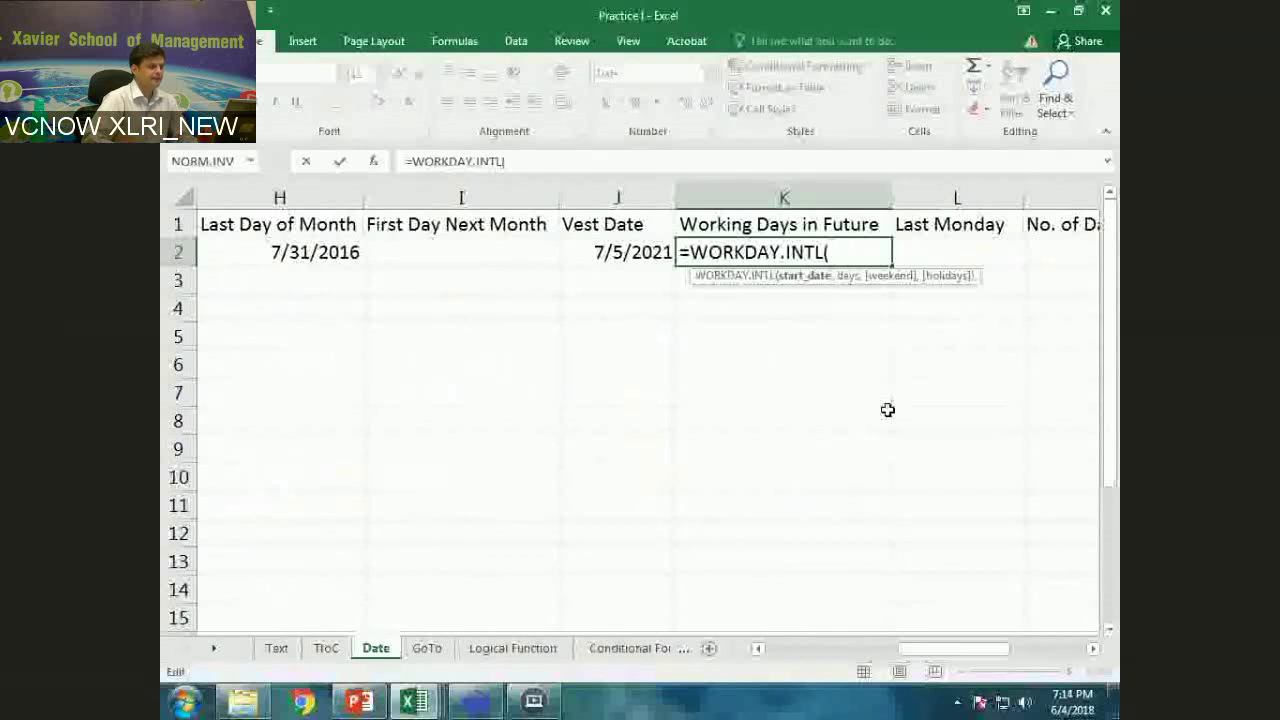
text(a2,)
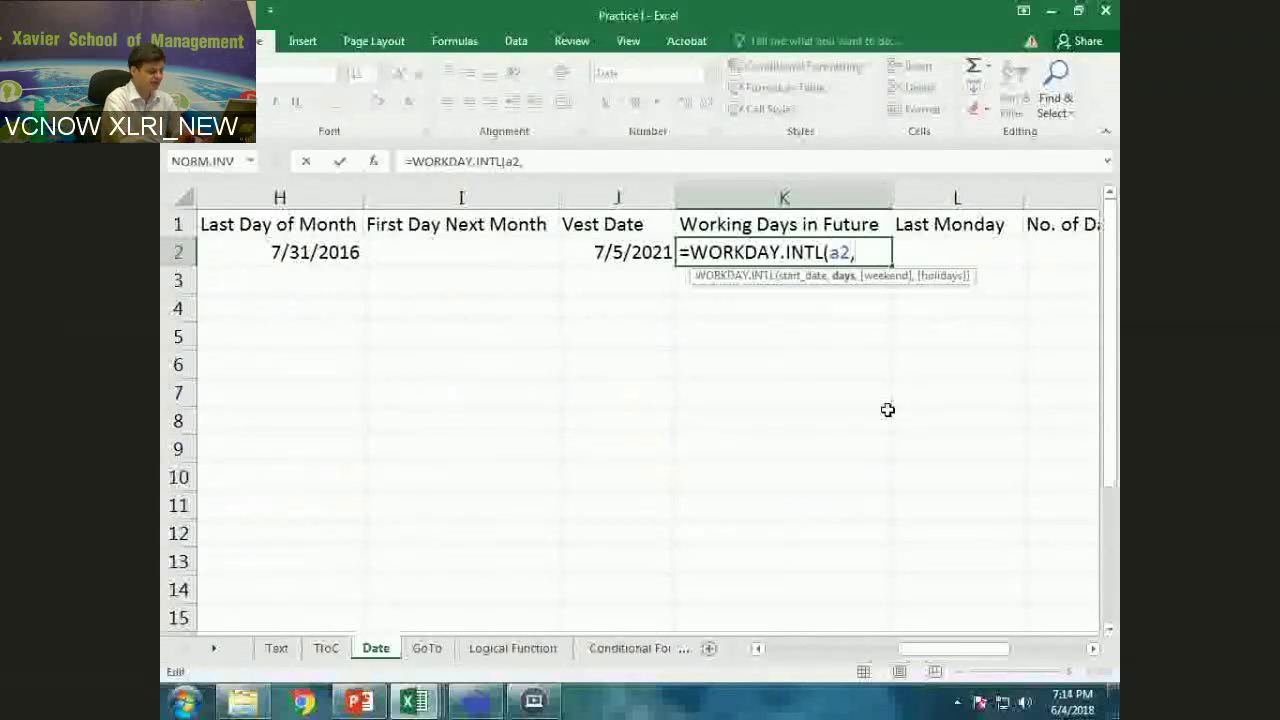
scroll(887, 410, right, 2)
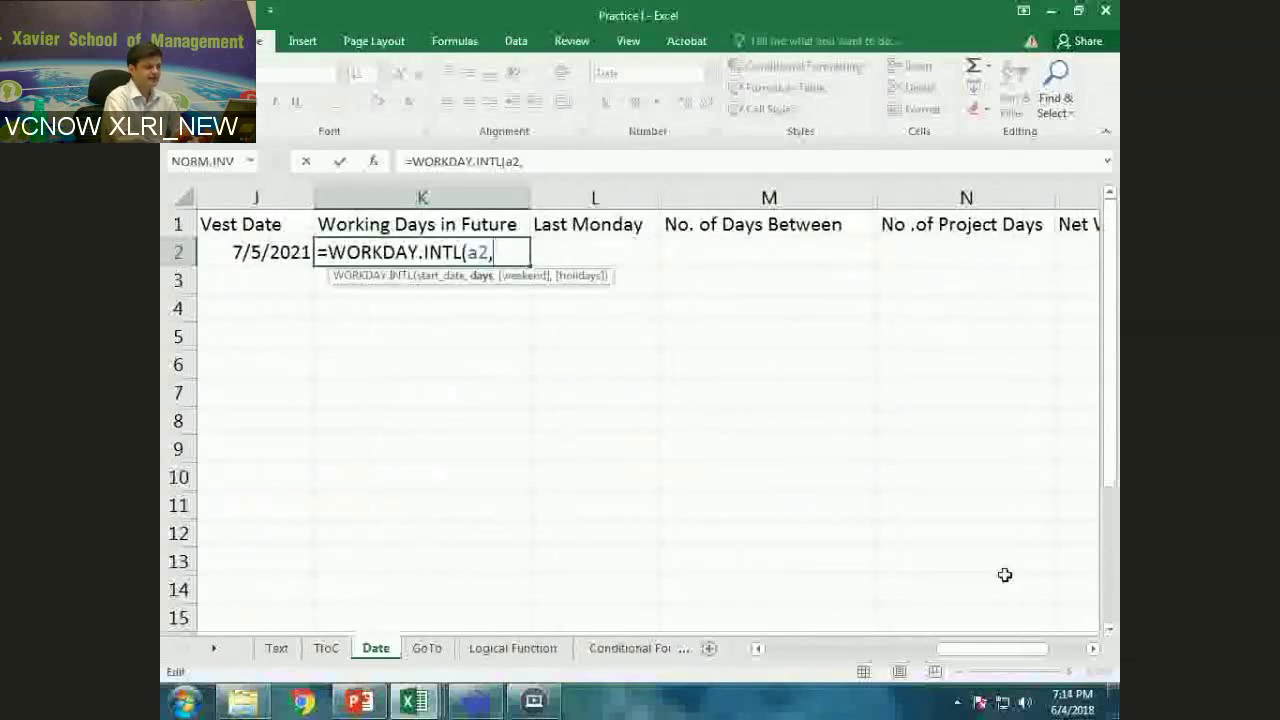
text(15)
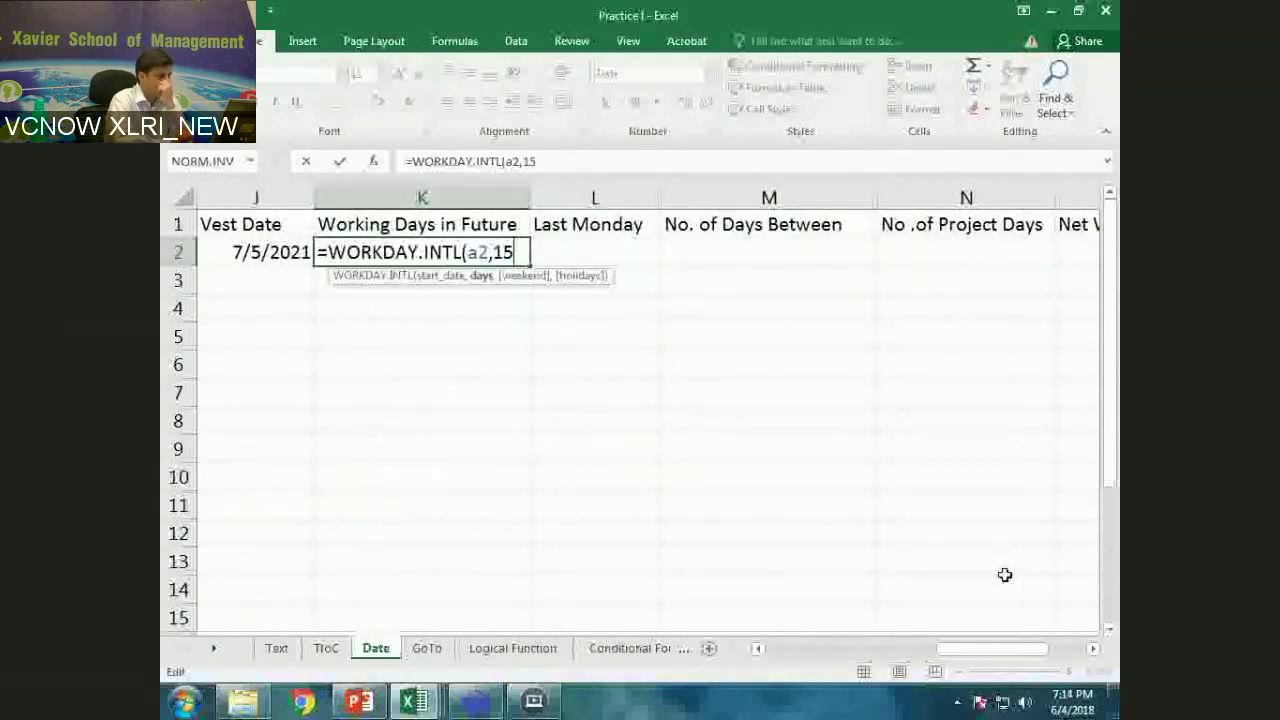
text(,)
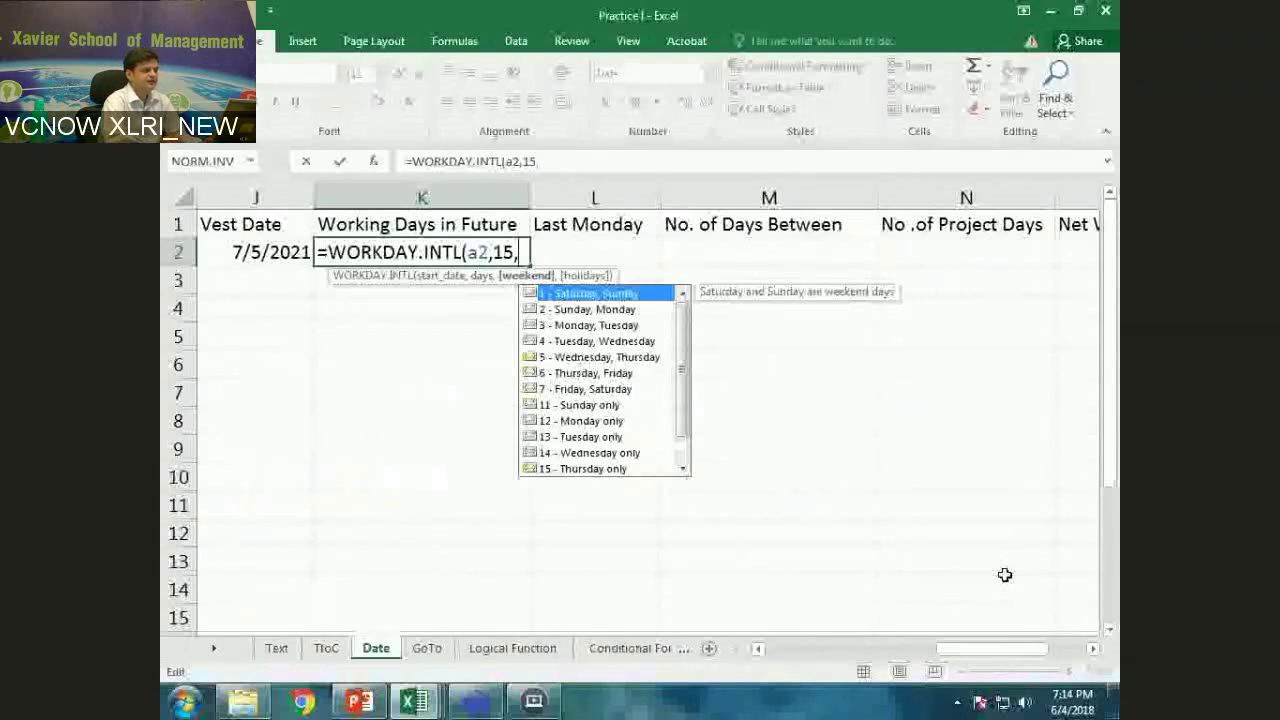
key(BackSpace)
text())
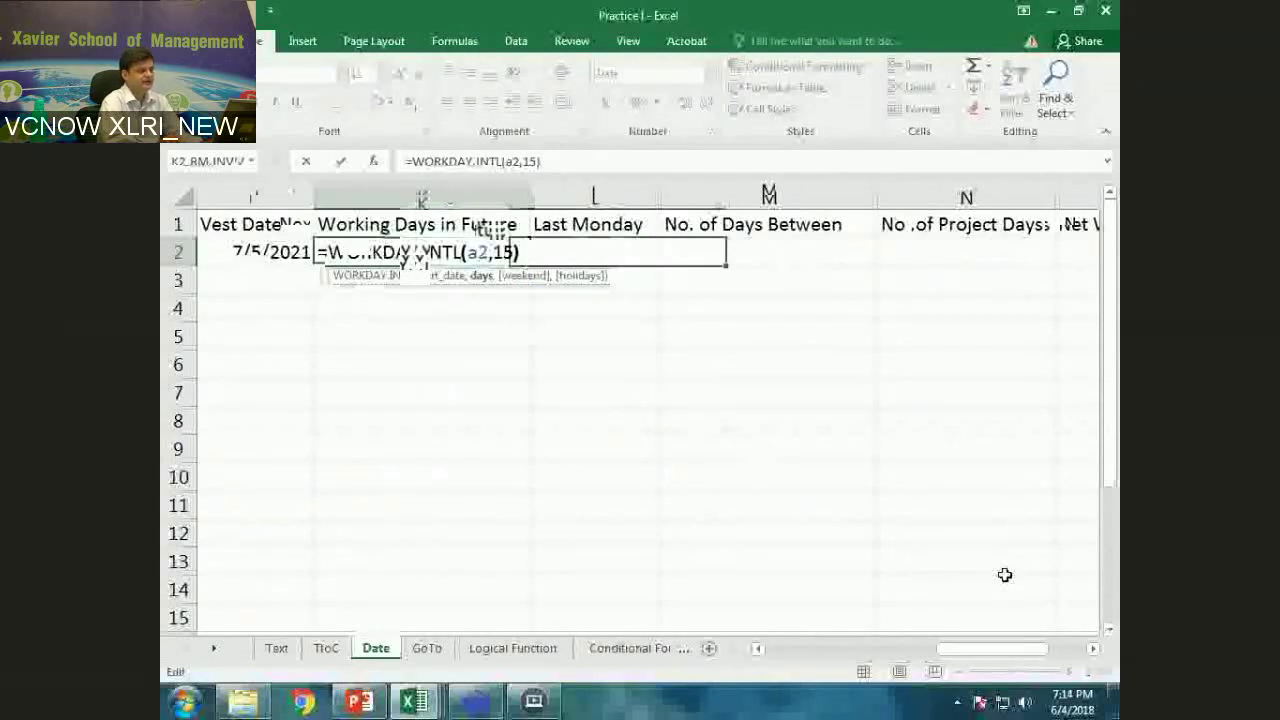
key(ctrl+Return)
Add the weekend argument 1 (Saturday, Sunday) to the K2 formula, making it =WORKDAY.INTL(A2,15,1)
key(F2)
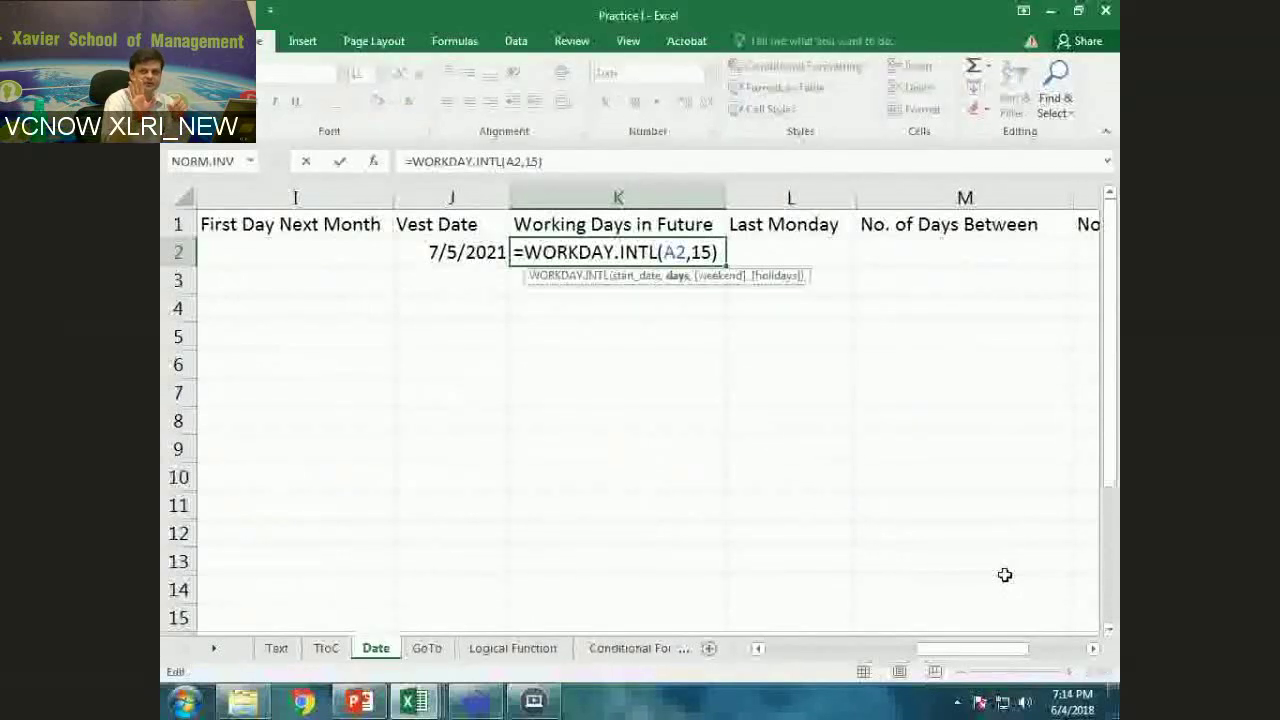
key(Left)
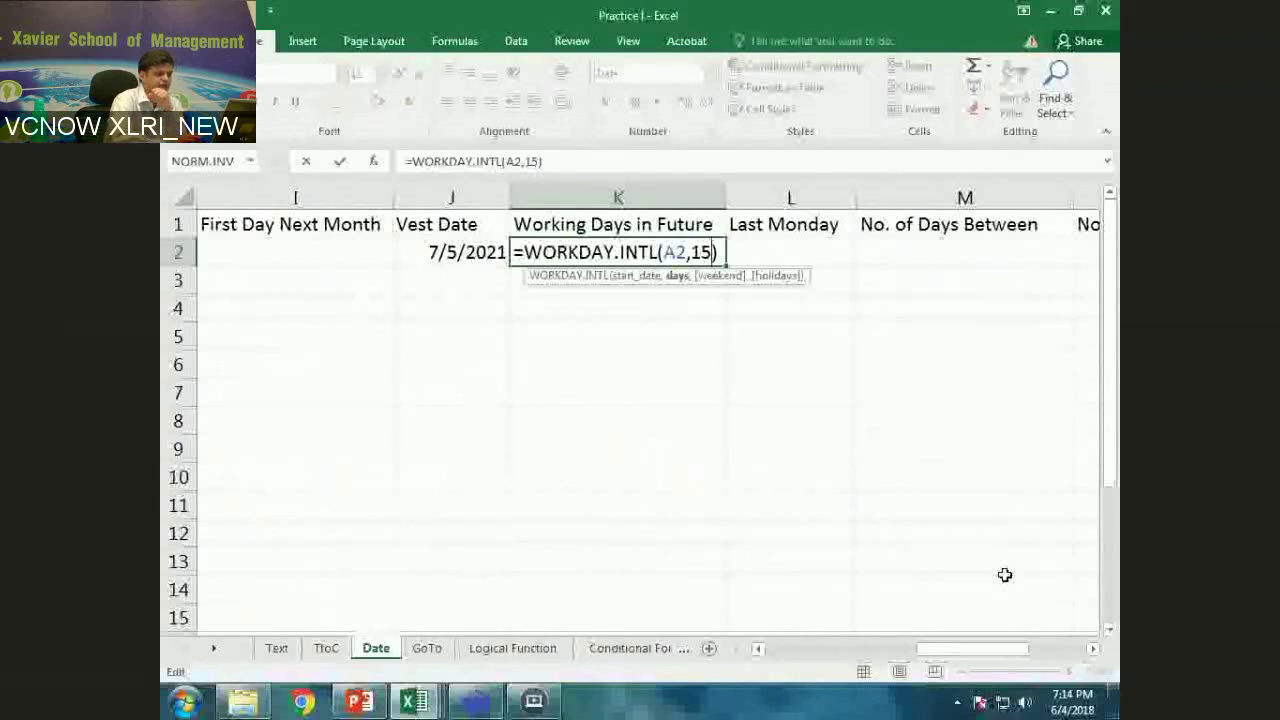
text(,)
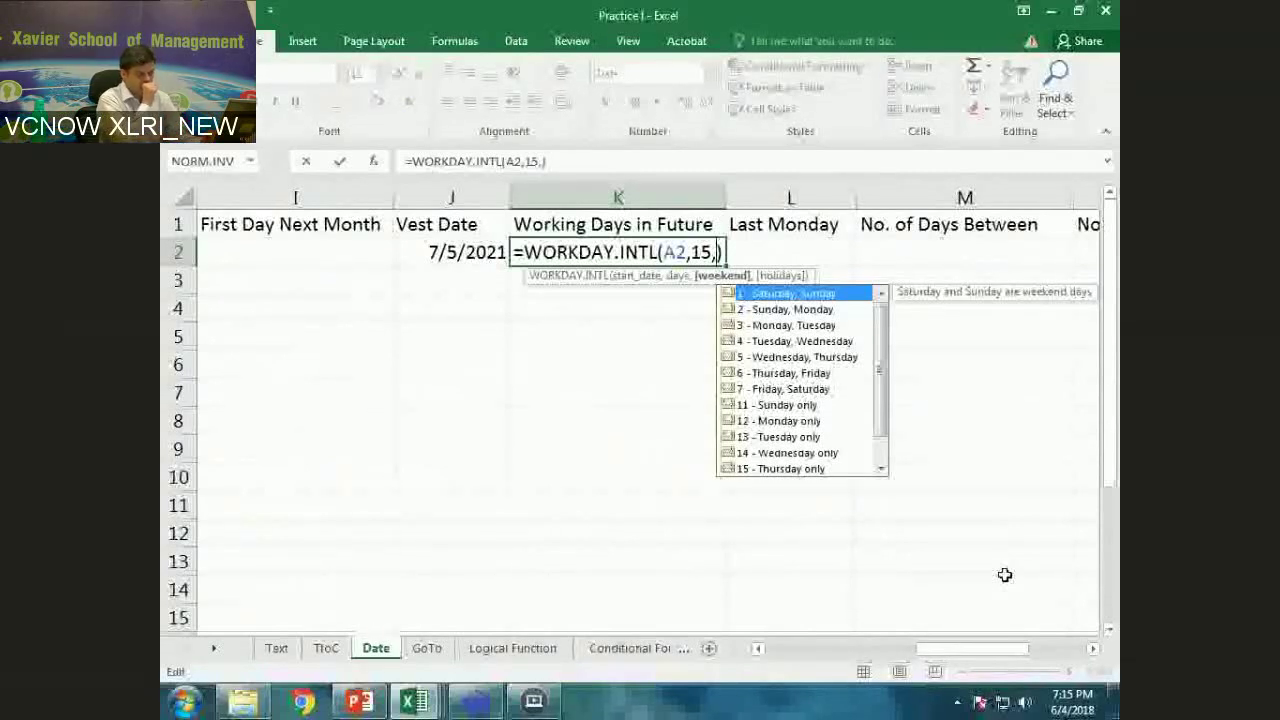
text(1)
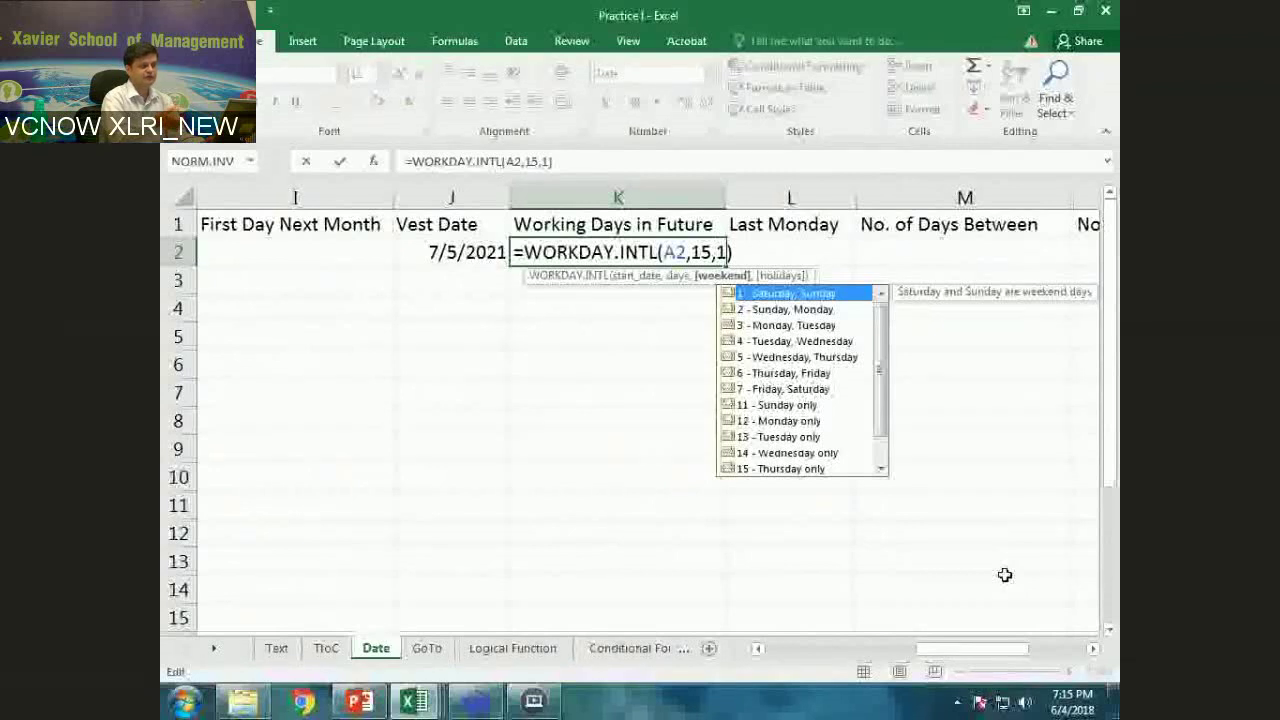
text(,)
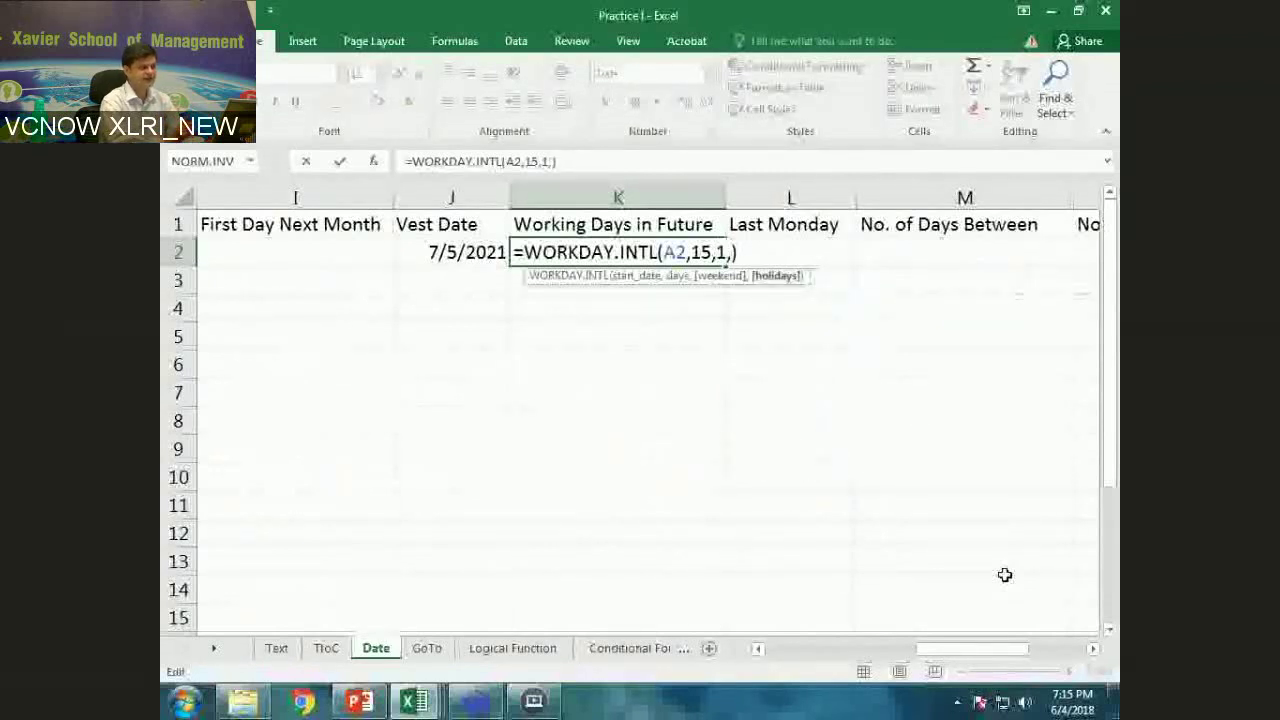
key(BackSpace)
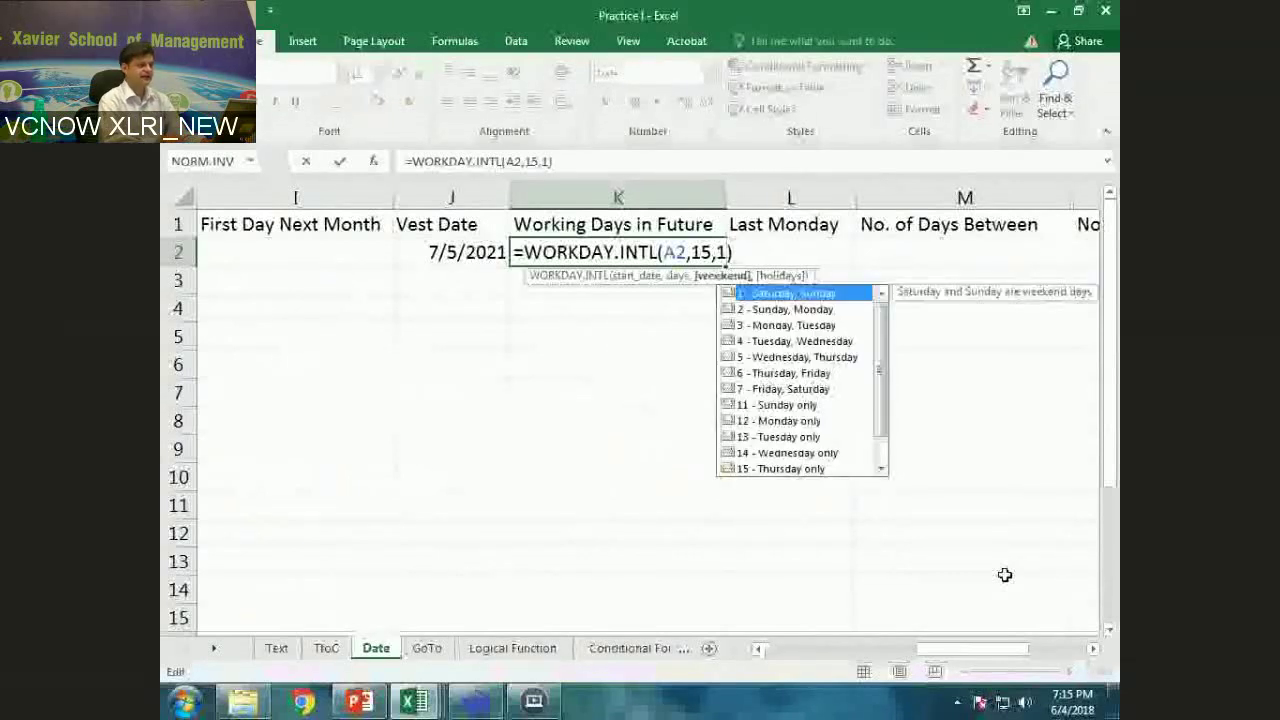
key(Right)
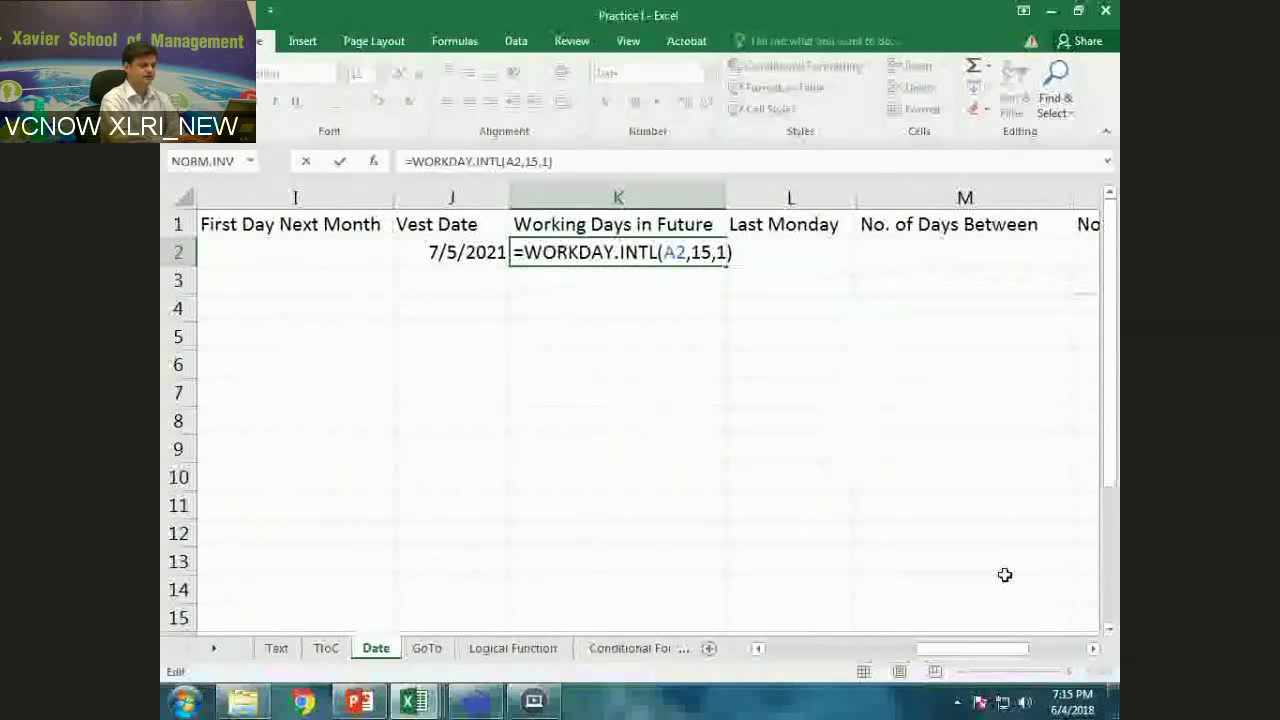
key(ctrl+Return)
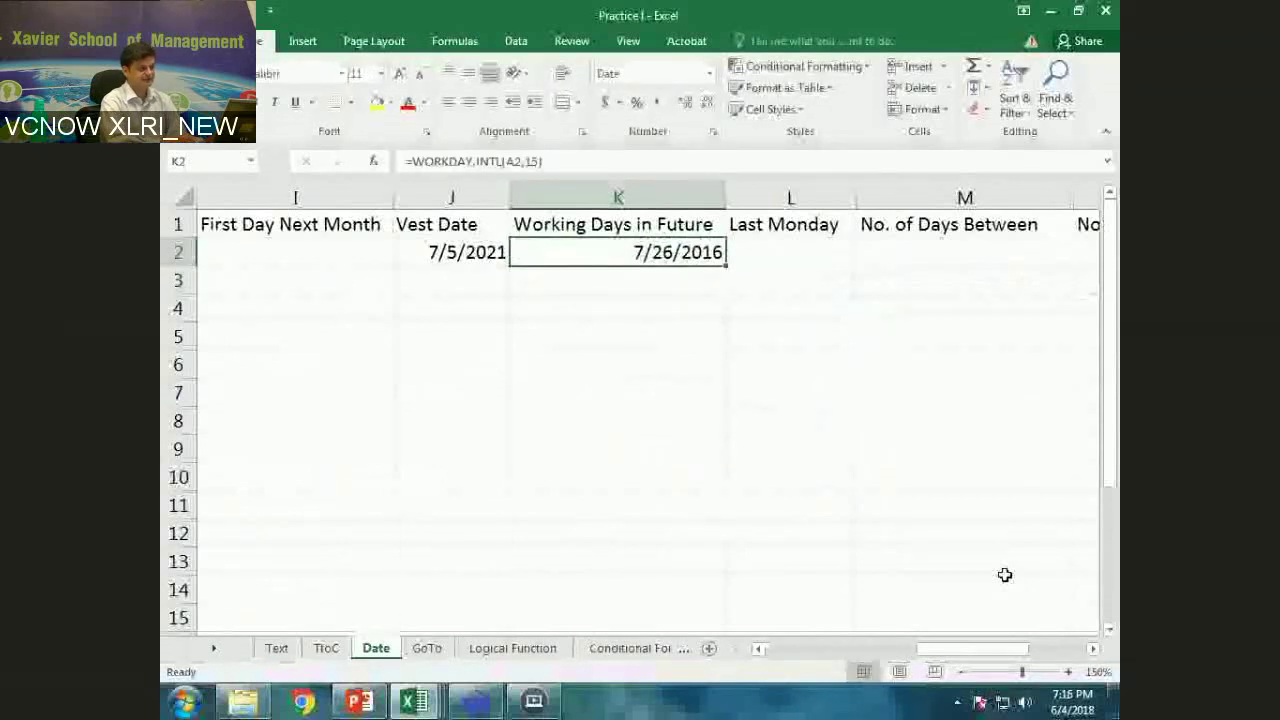
key(Return)
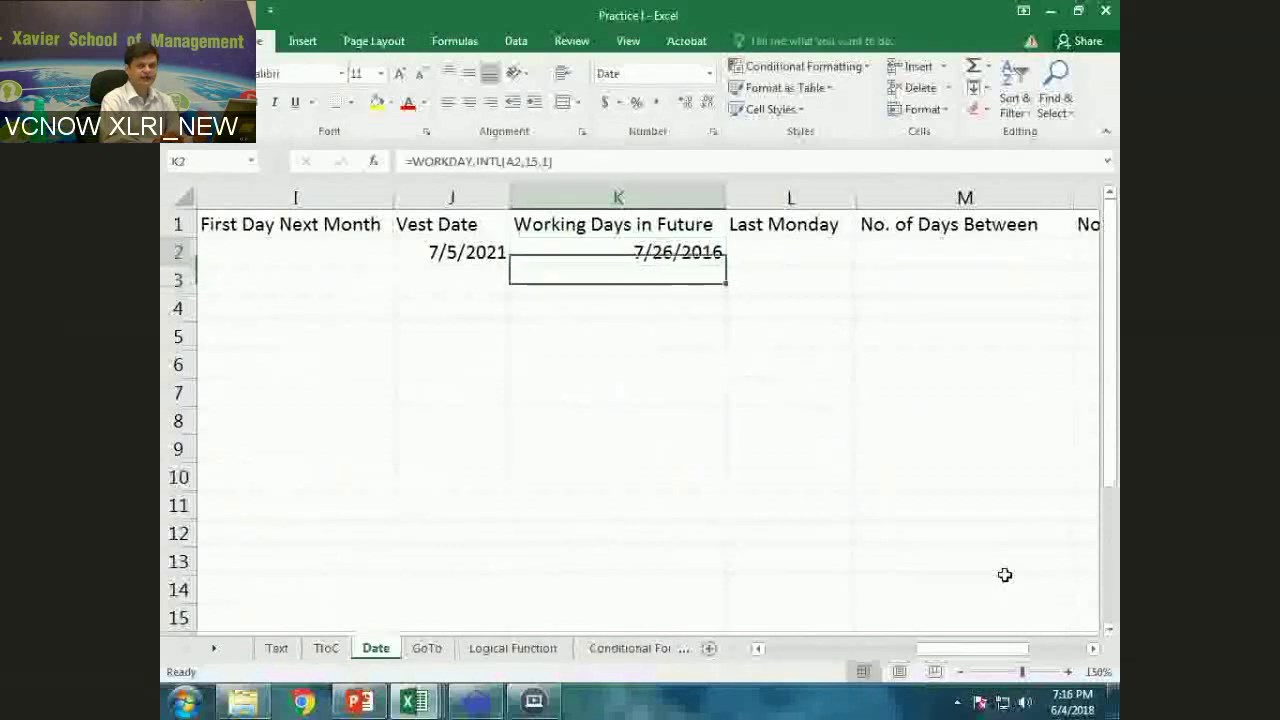
Try weekend option 6 (Thursday, Friday) as the third argument of the WORKDAY.INTL formula in K2
key(F2)
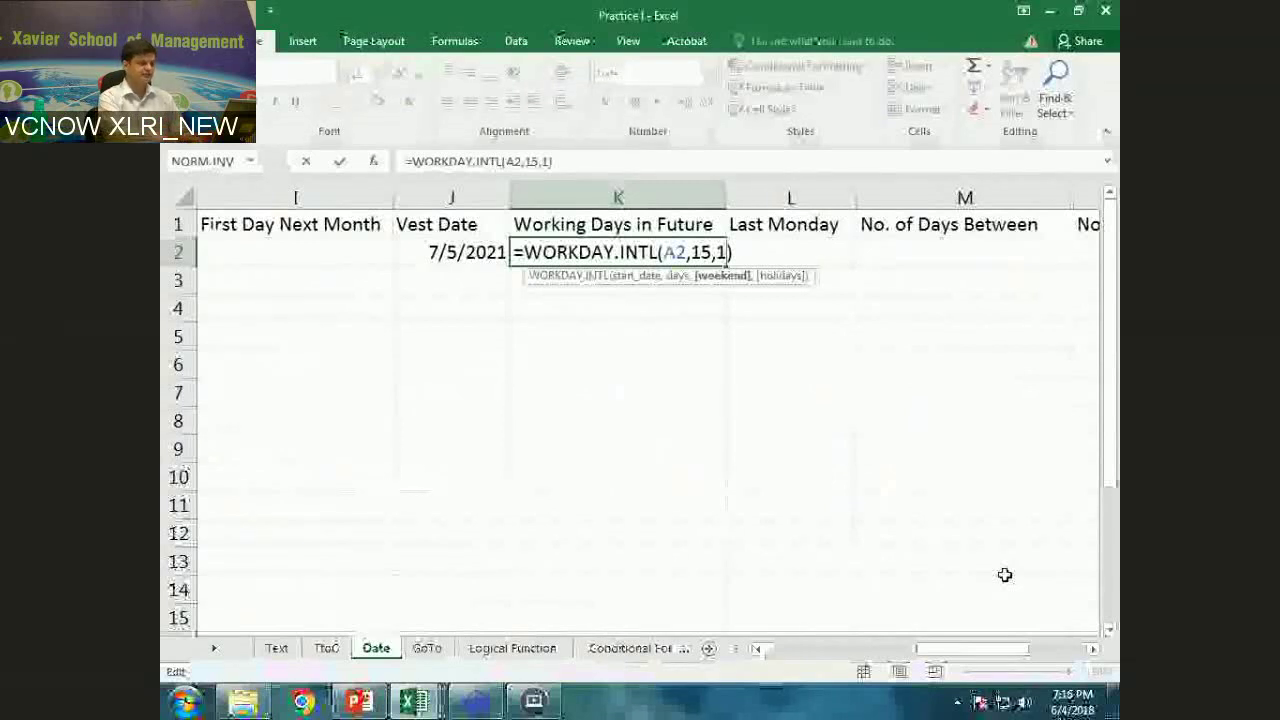
key(BackSpace)
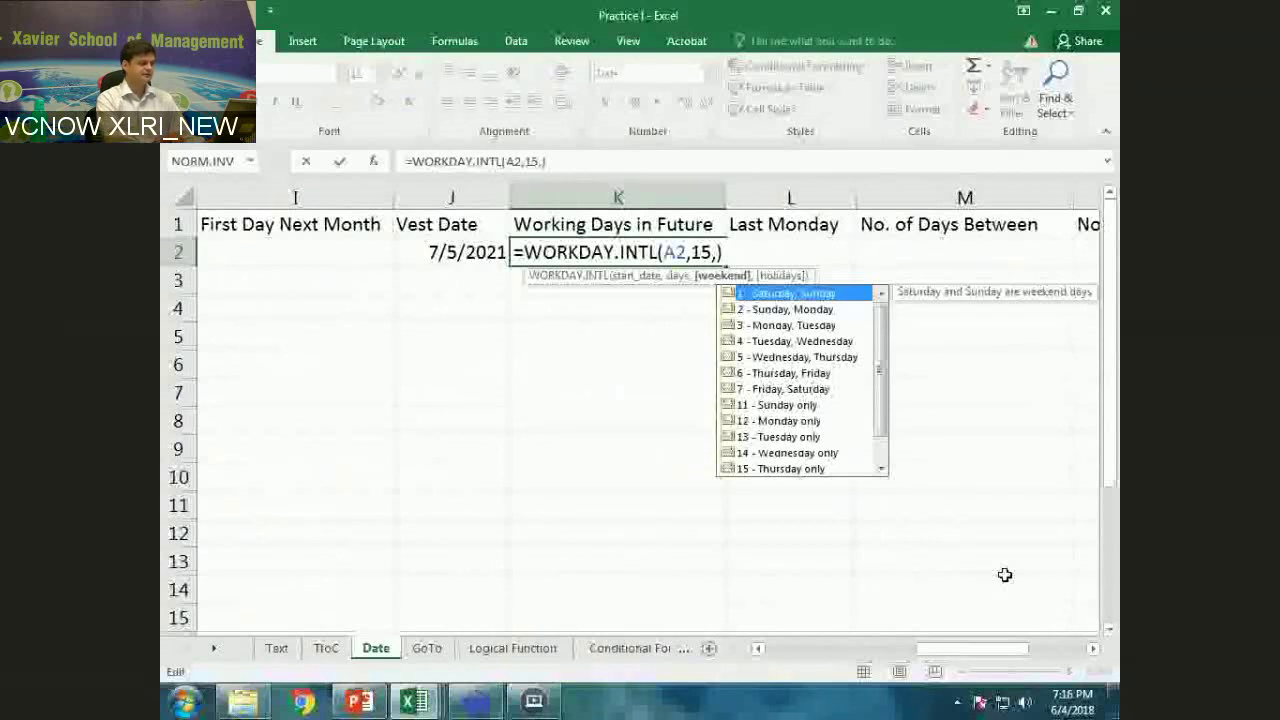
key(Down)
key(Down)
key(Down)
key(Down)
key(Down)
key(Tab)
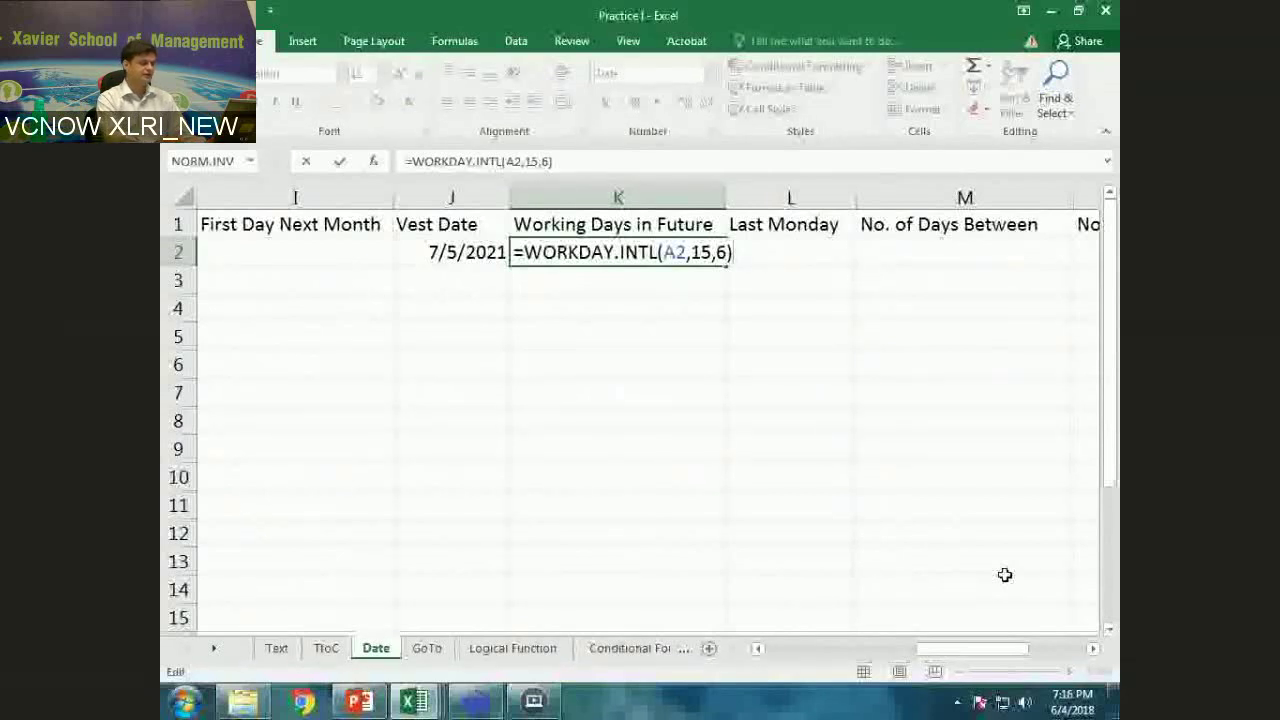
Clear the weekend argument in K2, browse the single-day weekend options, and enter the formula as =WORKDAY.INTL(A2,15,)
key(BackSpace)
key(Down)
key(Down)
key(Down)
key(Down)
key(Down)
key(Down)
key(Down)
key(Down)
key(Down)
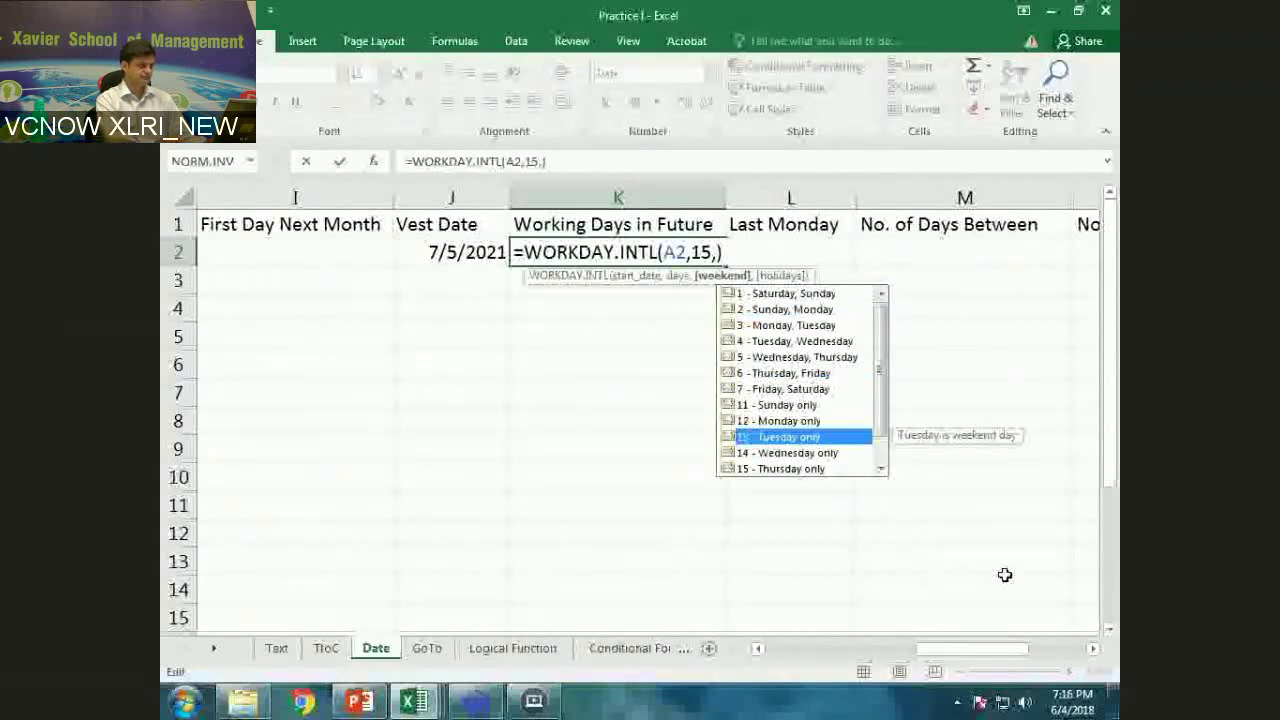
key(ctrl+Return)
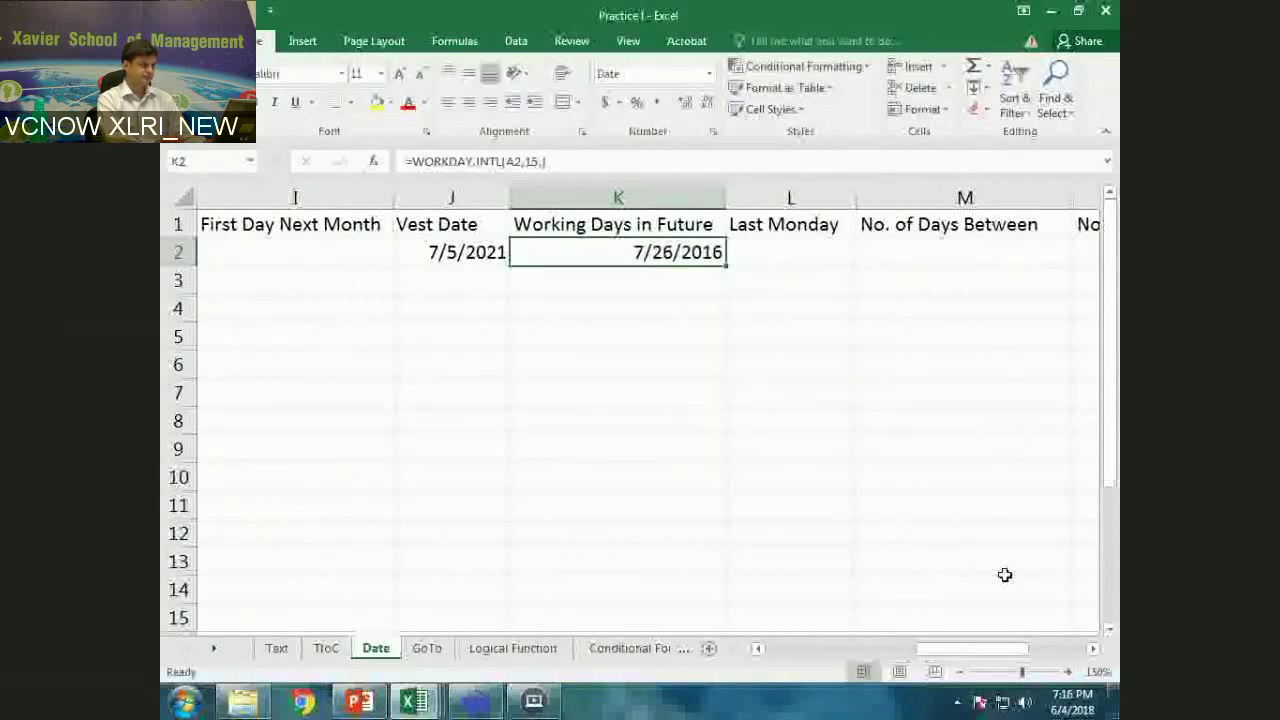
Try the formula =WORKDAY.INTL(A2,15,15) in K2, then undo the weekend argument changes
key(F2)
key(Left)
key(F2)
key(Right)
key(BackSpace)
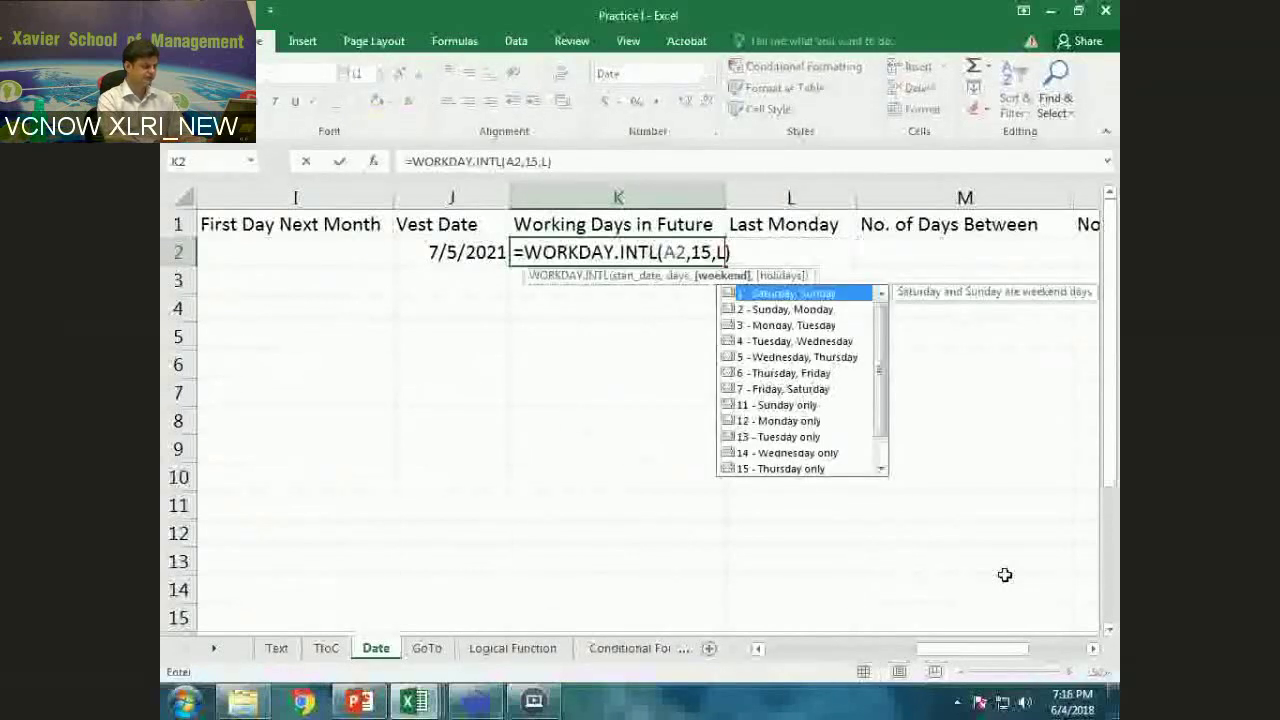
key(BackSpace)
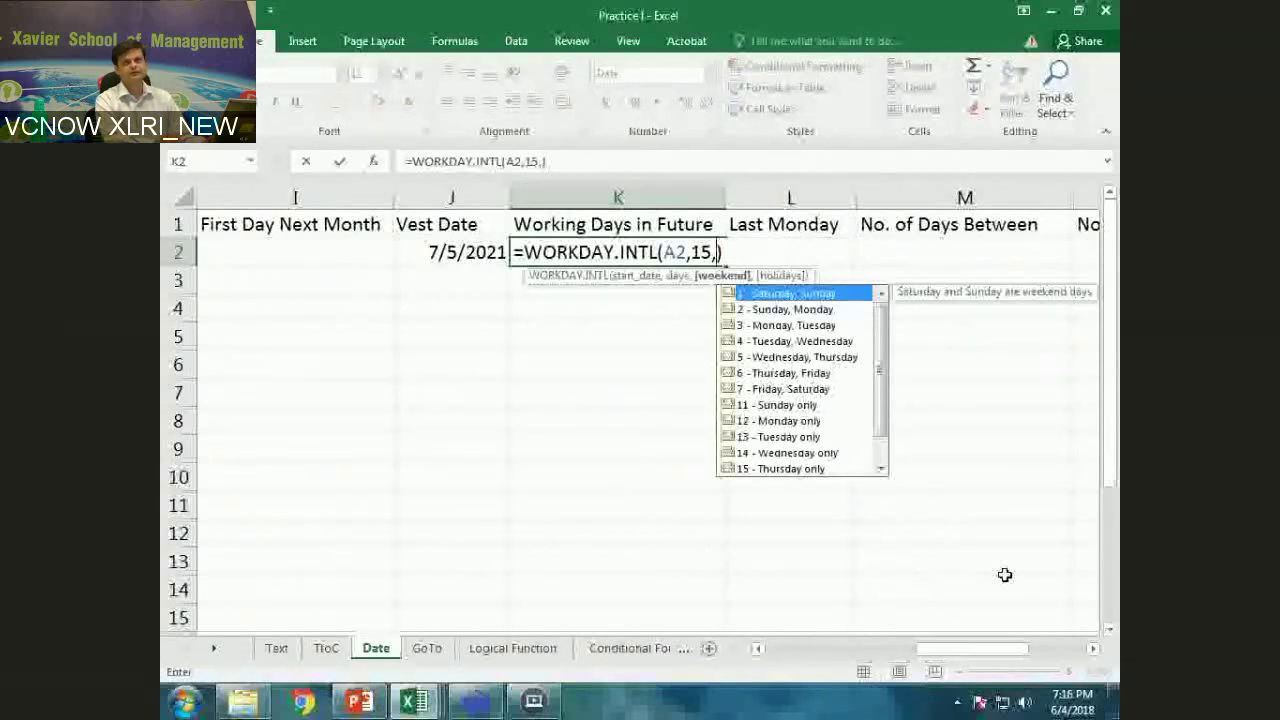
text(15)
key(Return)
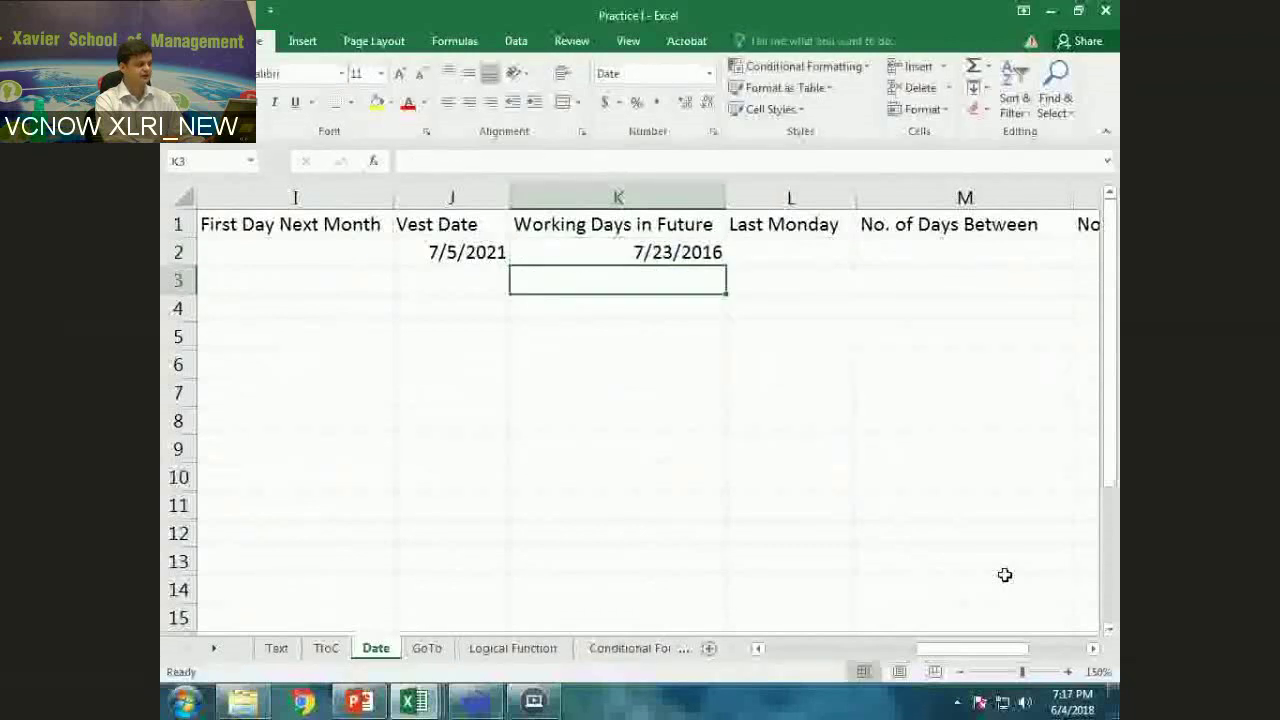
key(Up)
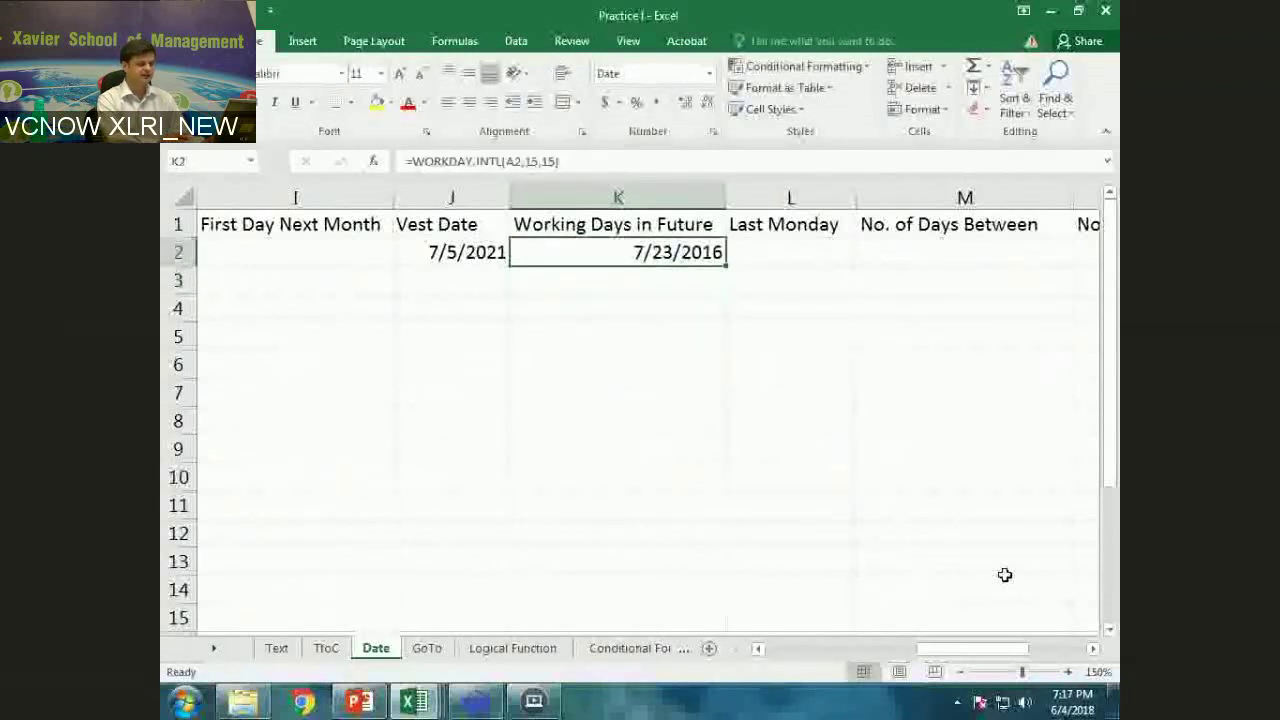
key(ctrl+z)
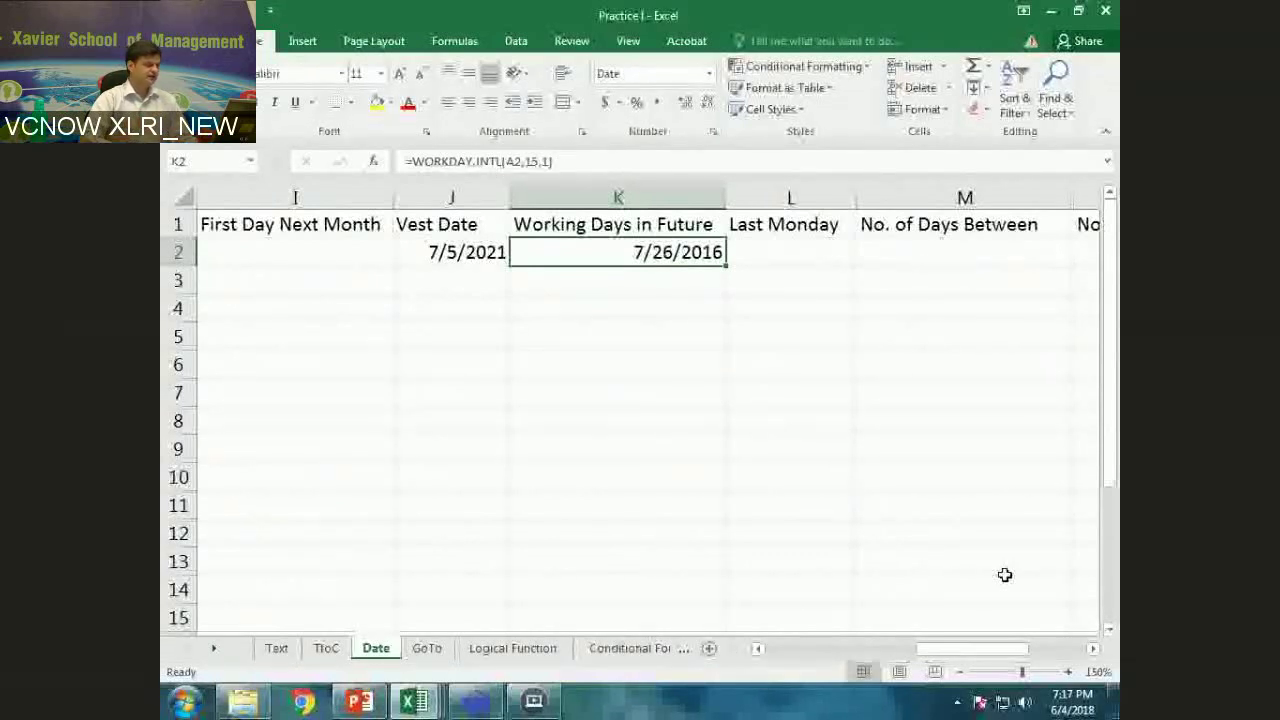
key(F2)
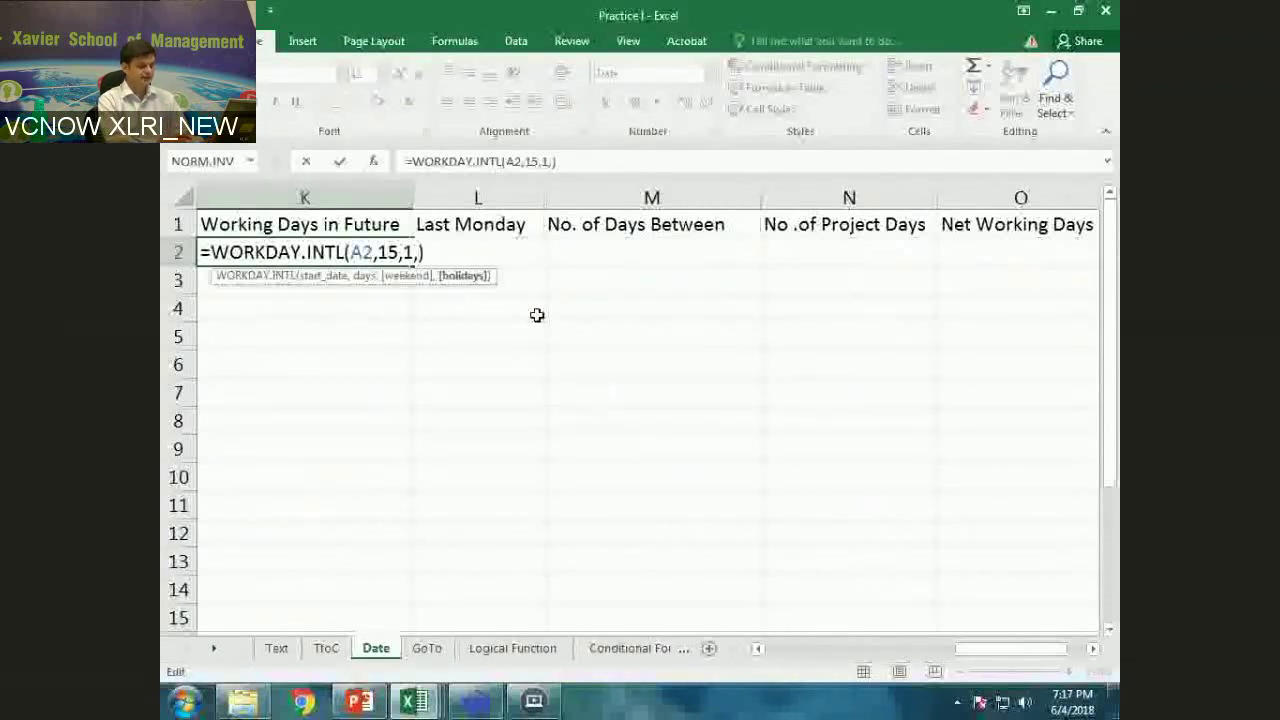
key(BackSpace)
key(Return)
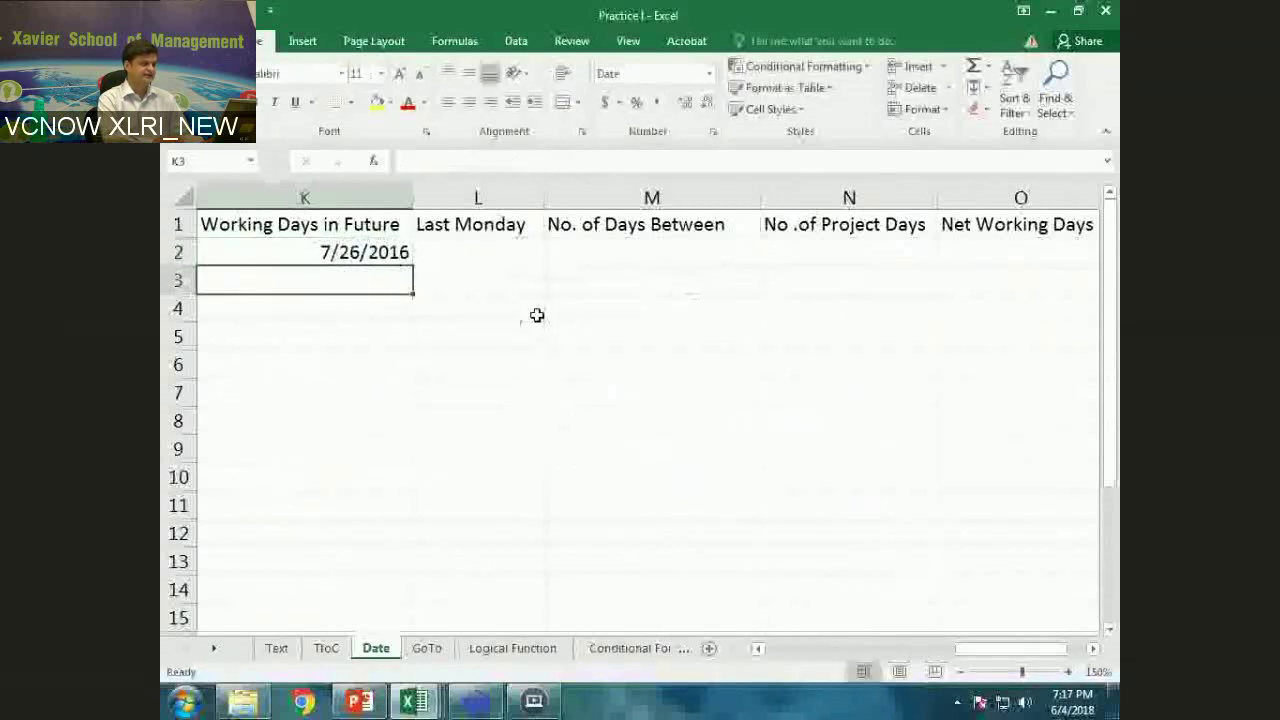
Enter the heading Holidays in cell Q1, beyond the Net Working Days column
key(Up)
key(Right)
key(Right)
key(Right)
key(Right)
key(Right)
key(Right)
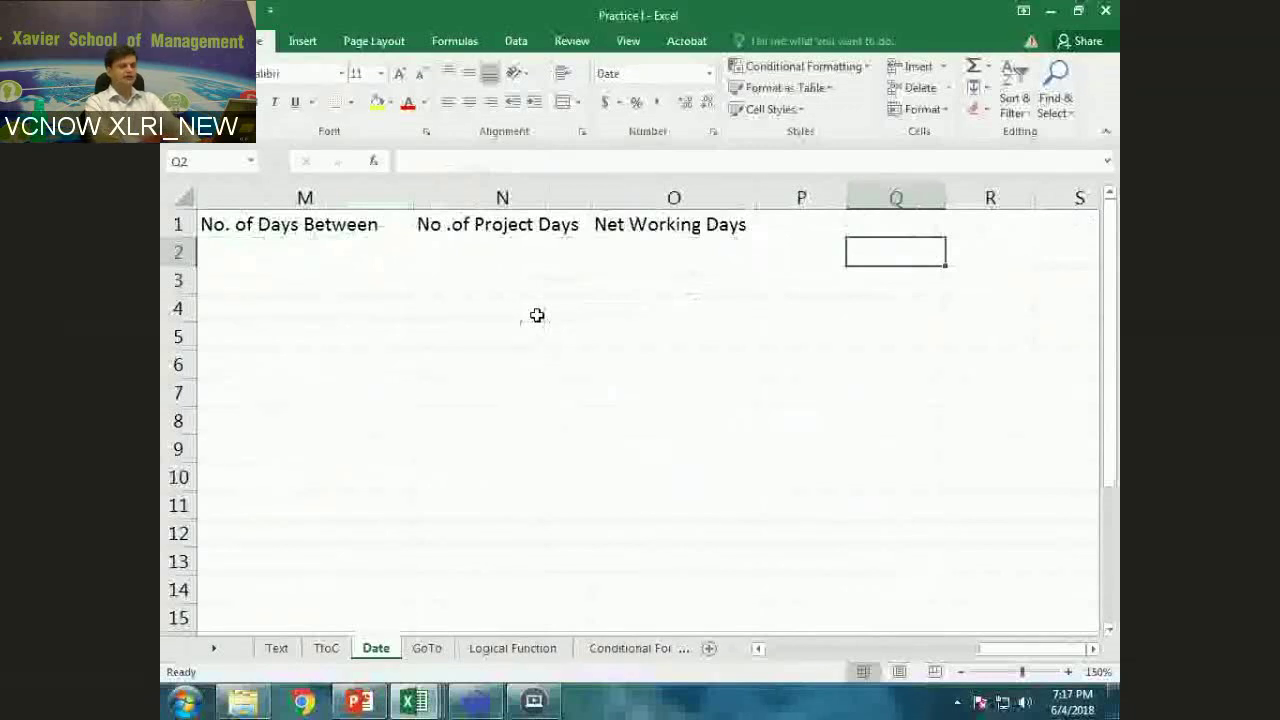
key(Up)
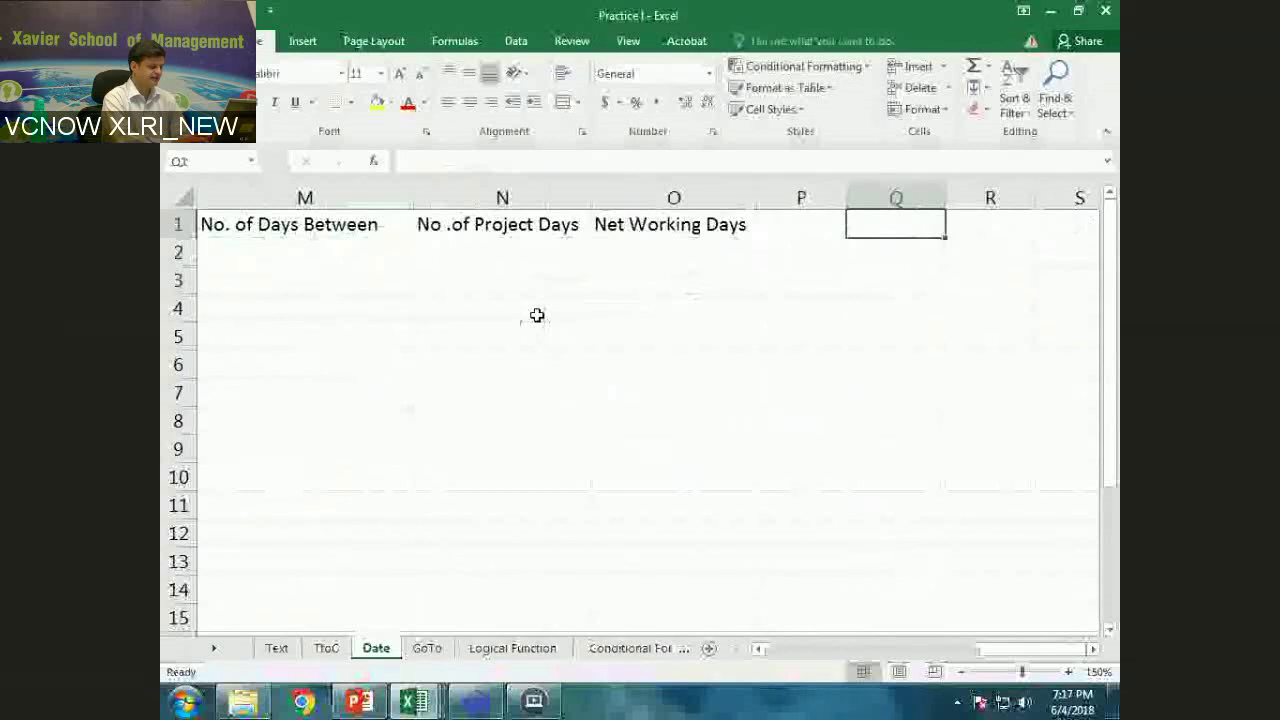
text(Holidays)
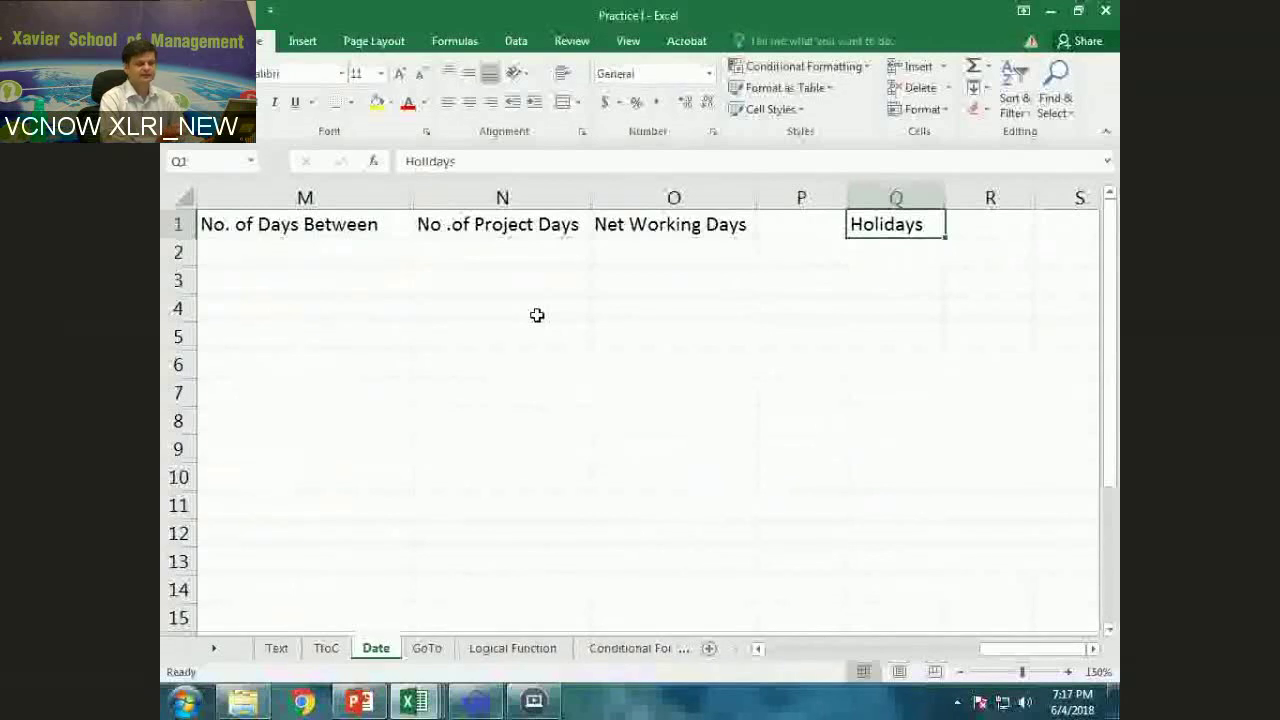
key(Return)
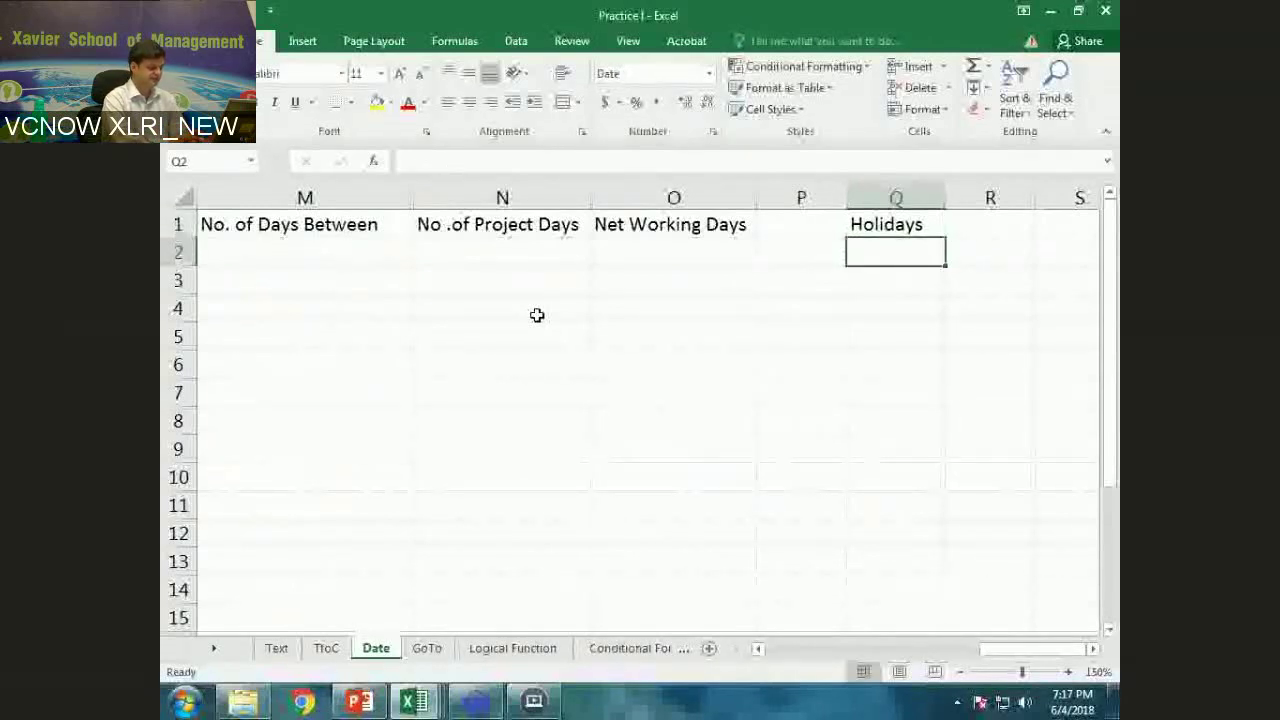
Enter the holiday date 07/07/2016 in cell Q2 under the Holidays heading
text(07/07/)
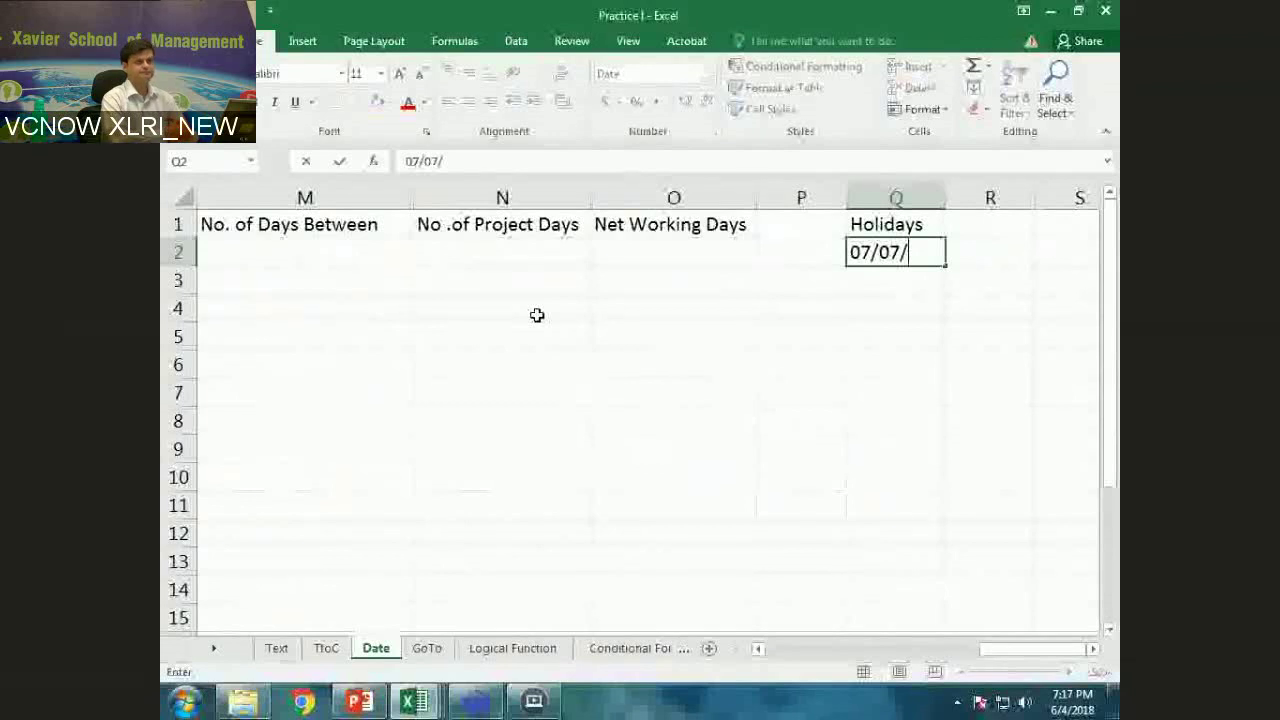
text(2016)
key(Return)
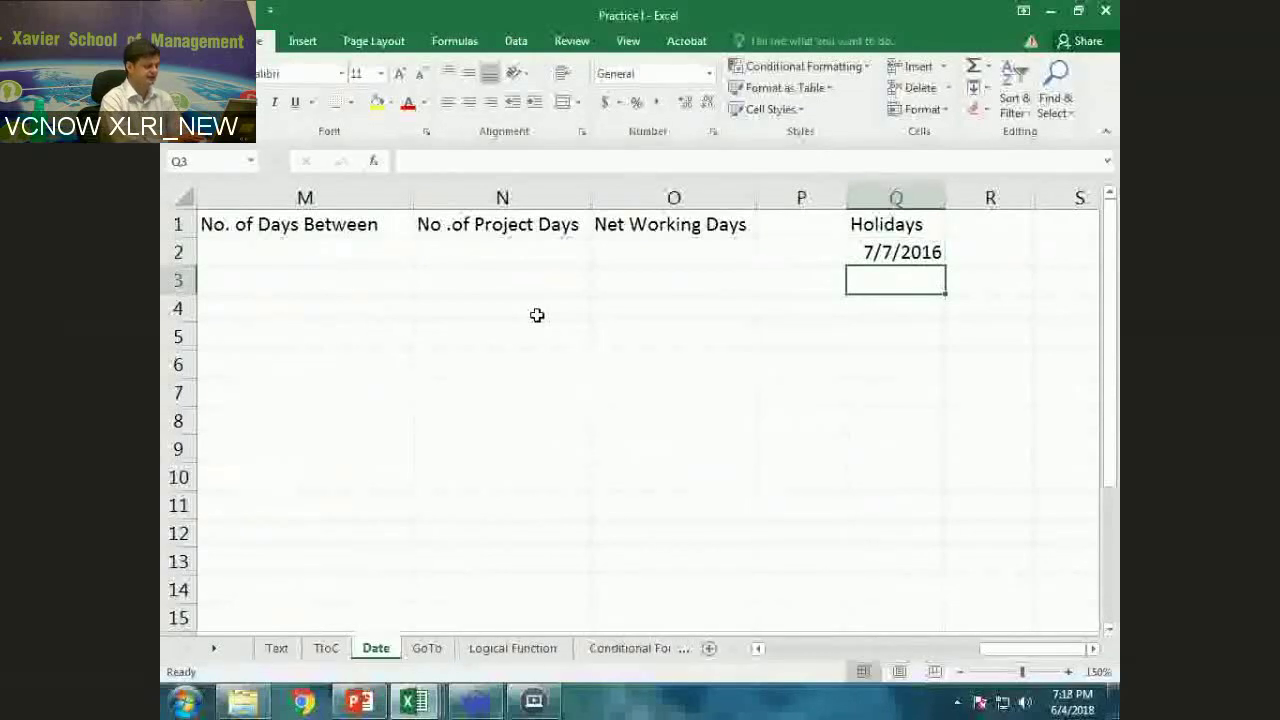
Enter the holiday date 11/7/2016 in cell Q3 below the first holiday
text(11)
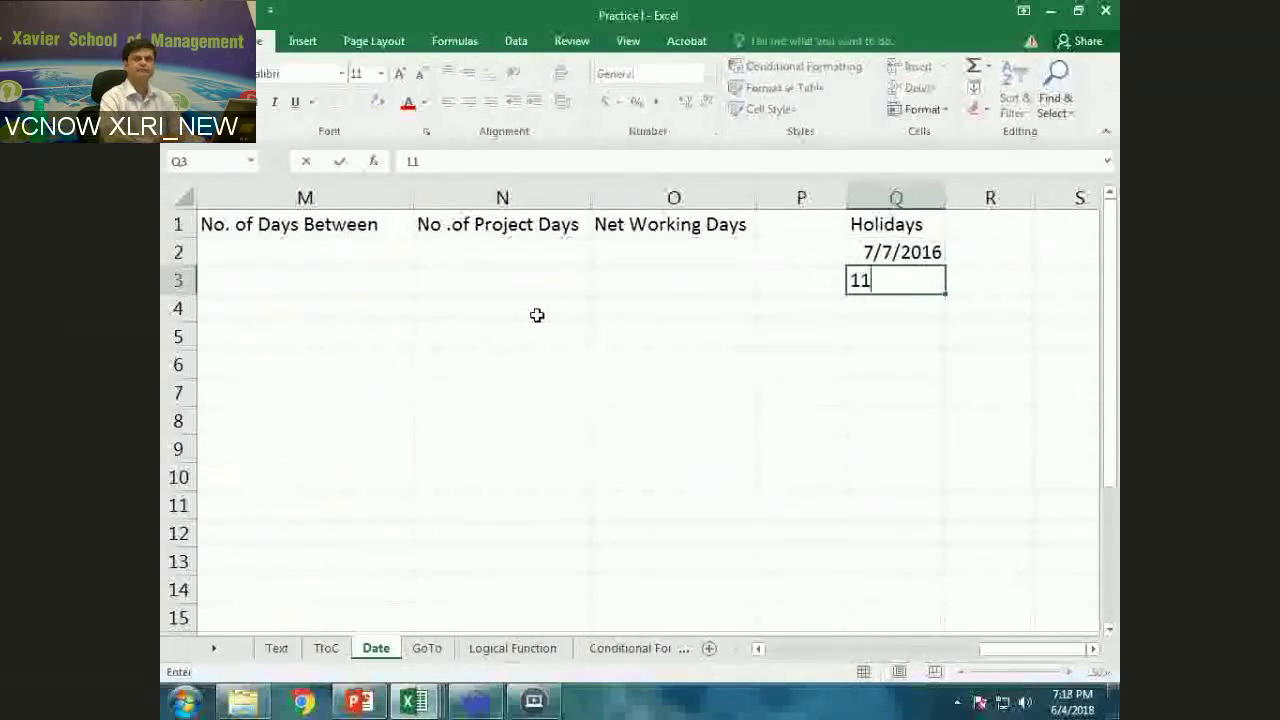
text(/7/2016)
key(Return)
key(Up)
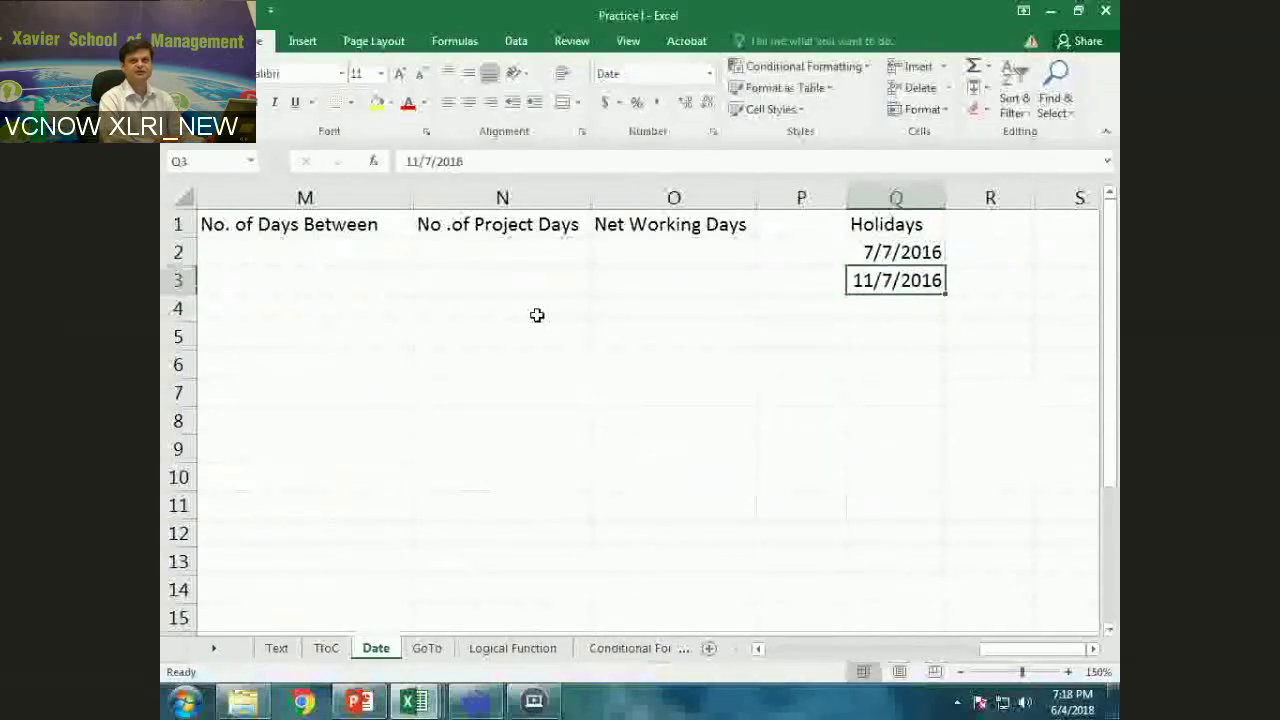
key(Down)
key(Down)
key(Down)
key(Down)
key(Down)
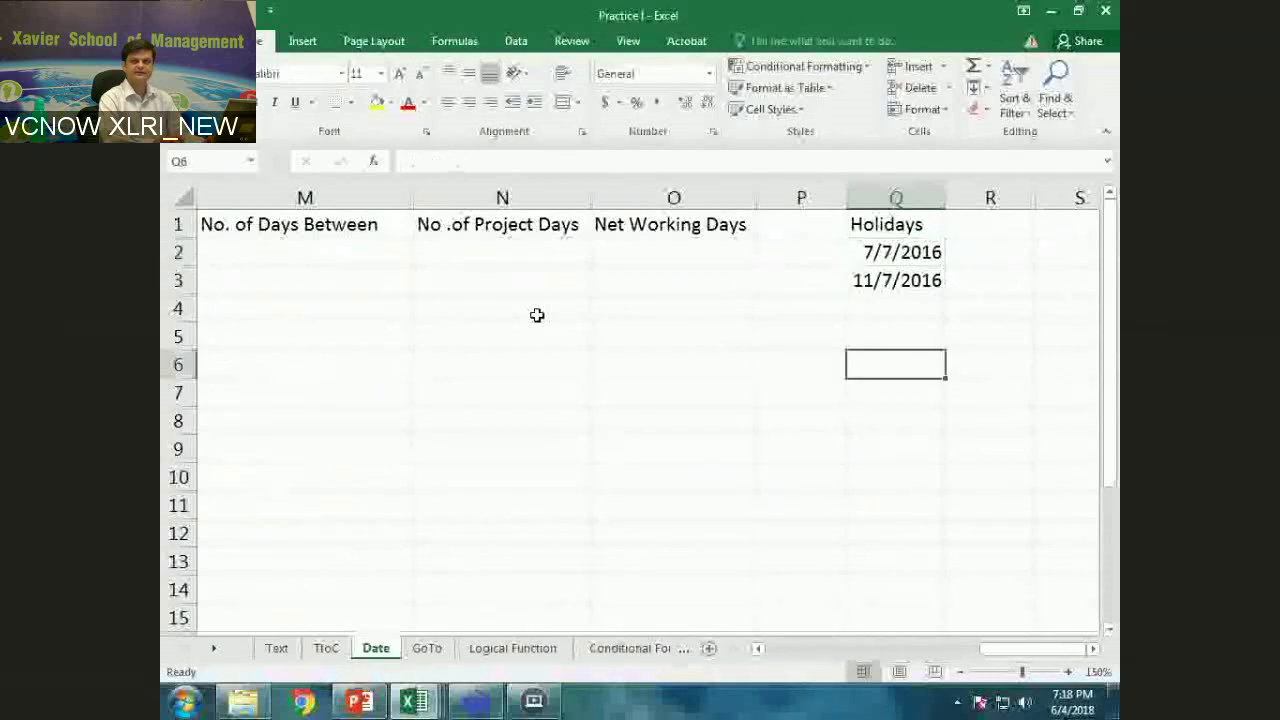
key(Up)
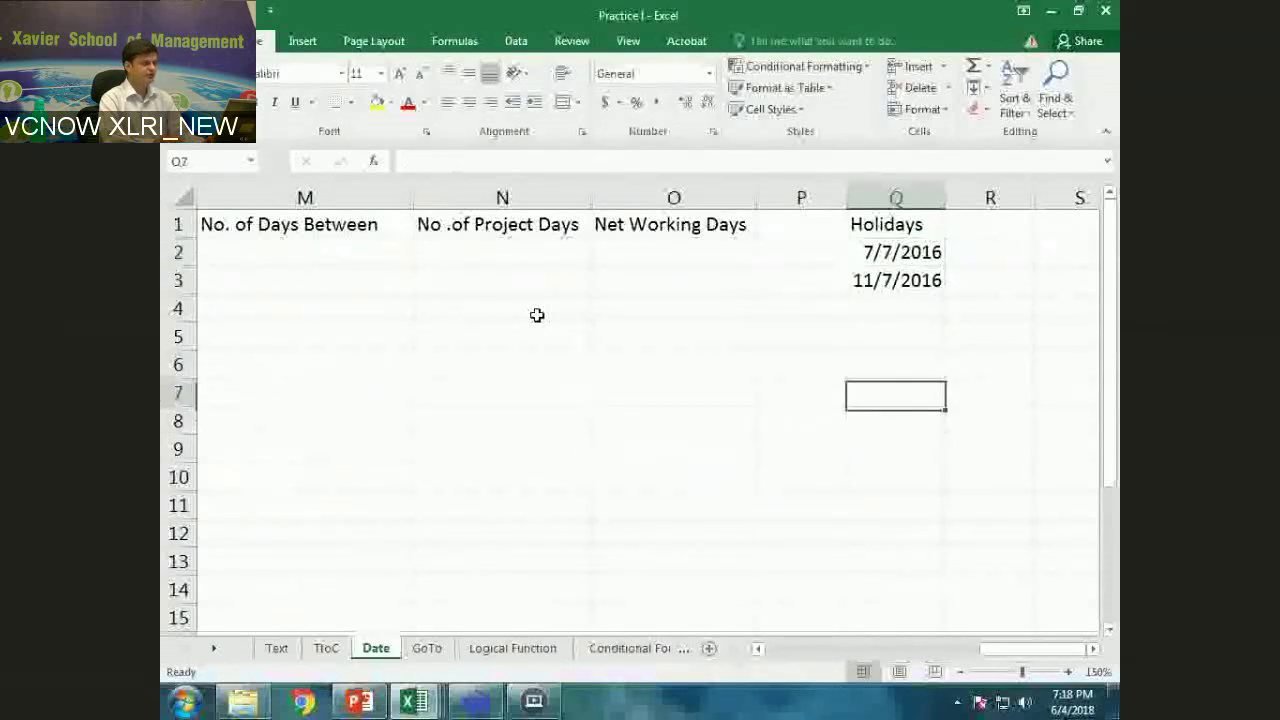
Add the holidays range Q2:Q3 as the last argument of the WORKDAY.INTL formula in K2
key(Up)
key(Up)
key(Up)
key(Up)
key(Up)
key(ctrl+Left)
key(ctrl+Left)
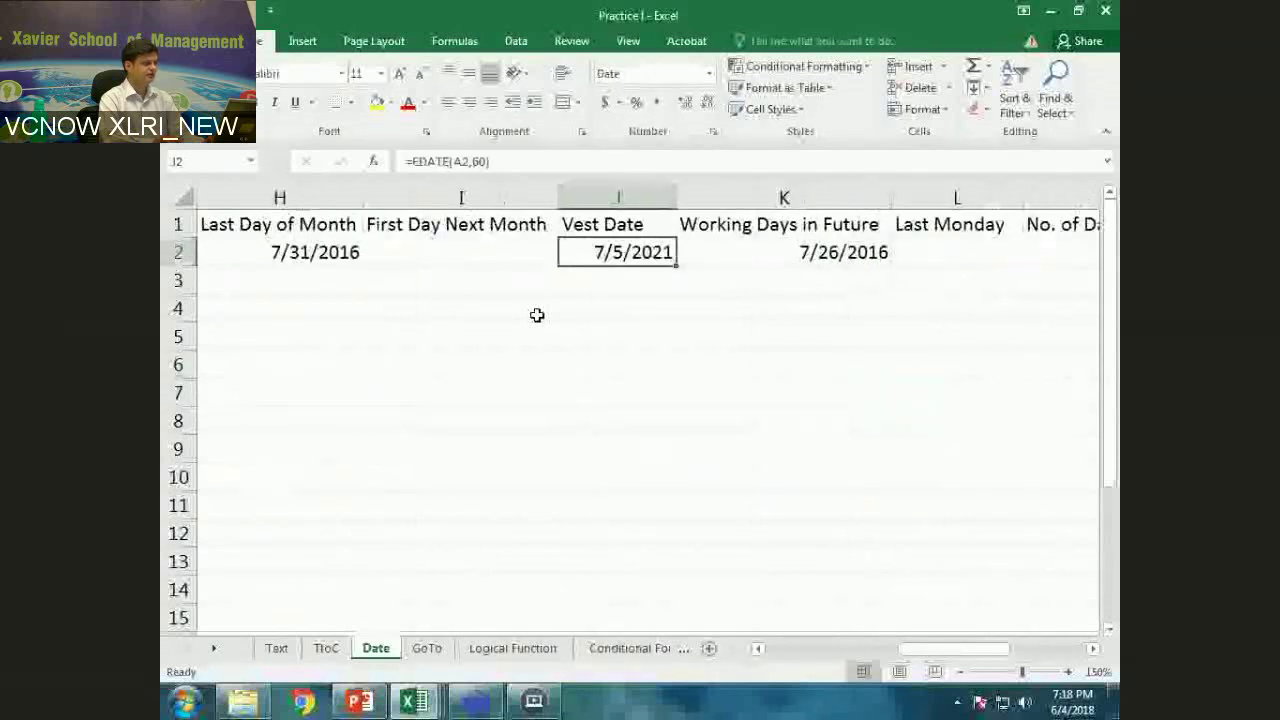
key(Right)
key(Right)
key(Right)
key(Right)
key(Right)
key(Left)
key(Left)
key(Left)
key(Left)
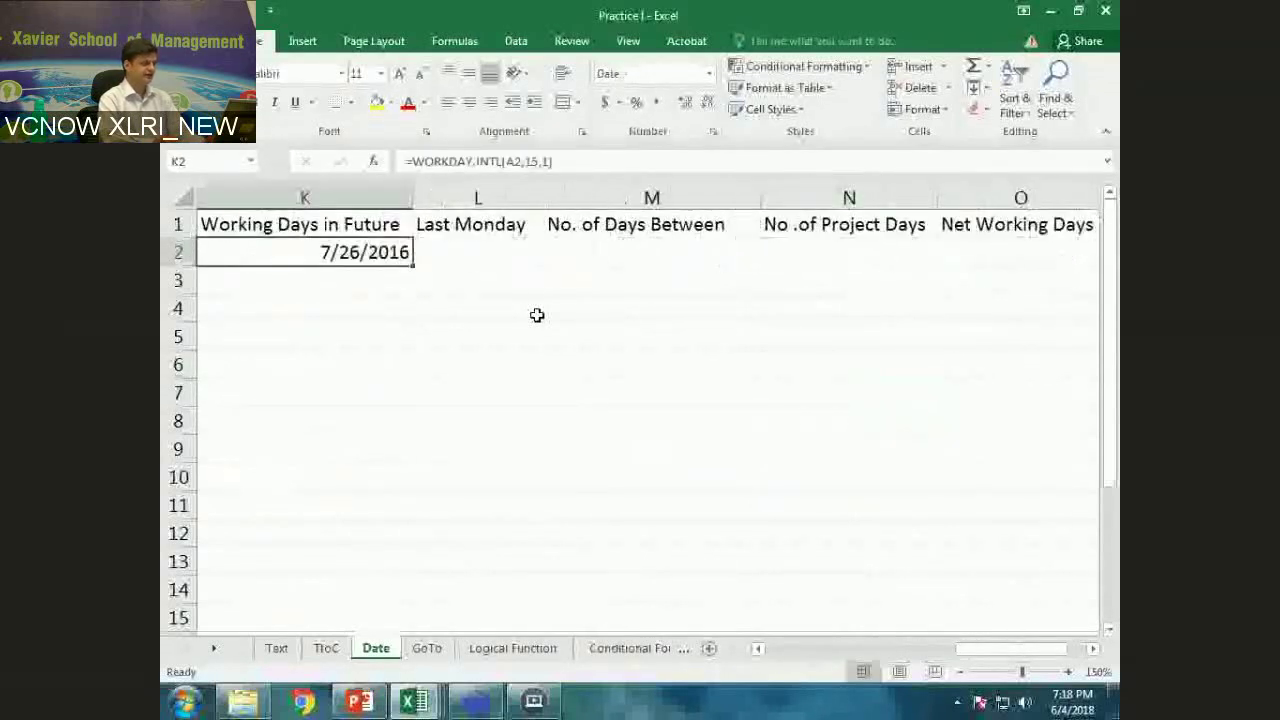
key(F2)
key(Left)
text(,)
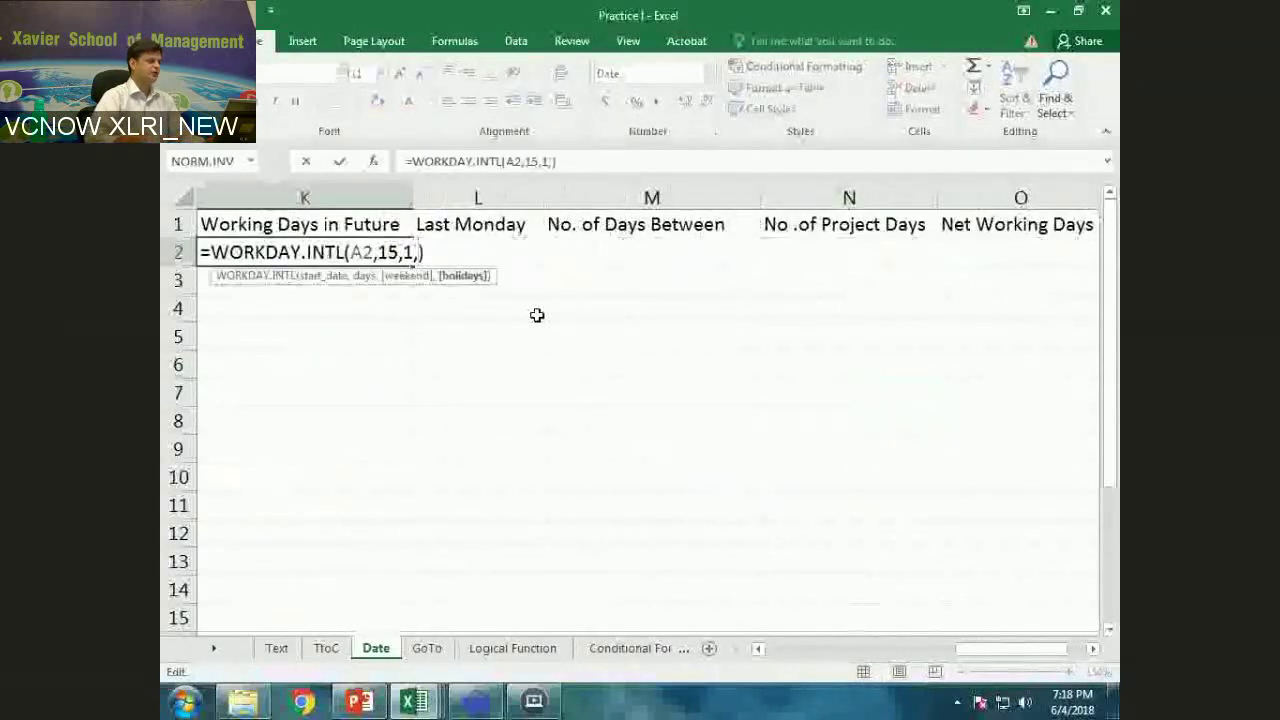
click(1095, 652)
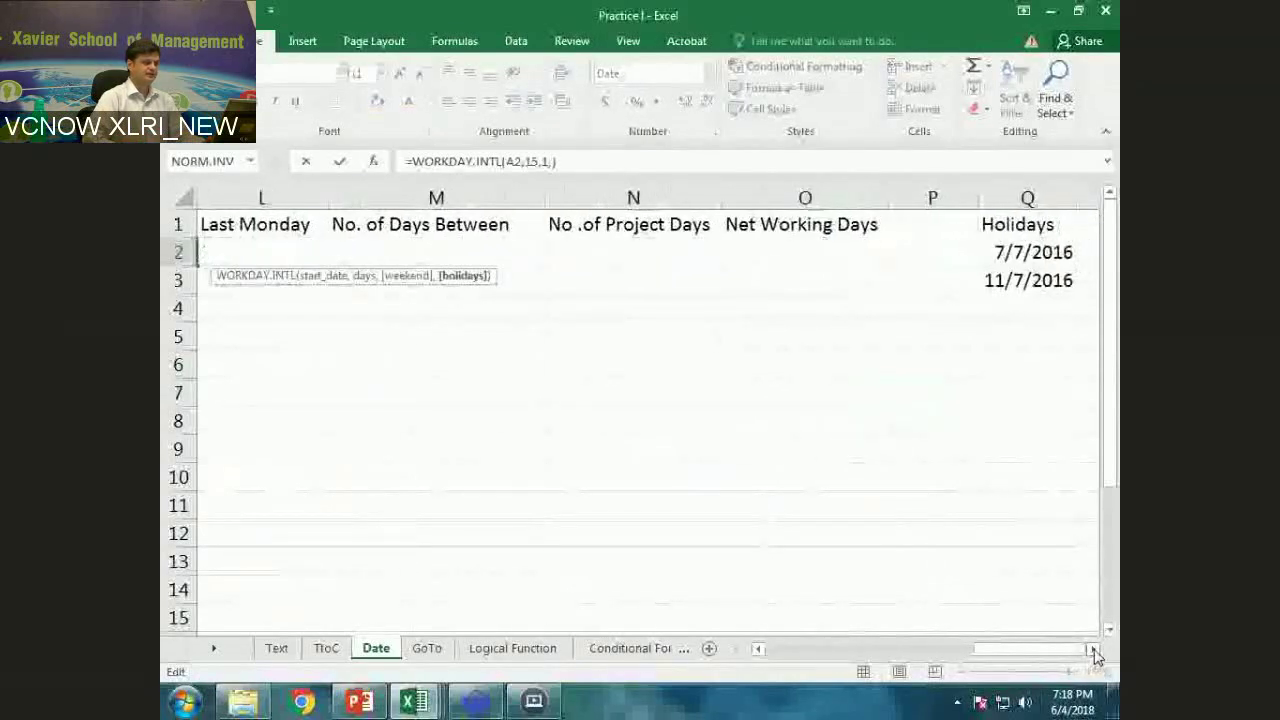
click(1095, 652)
drag(900, 252, 903, 282)
drag(1020, 651, 918, 652)
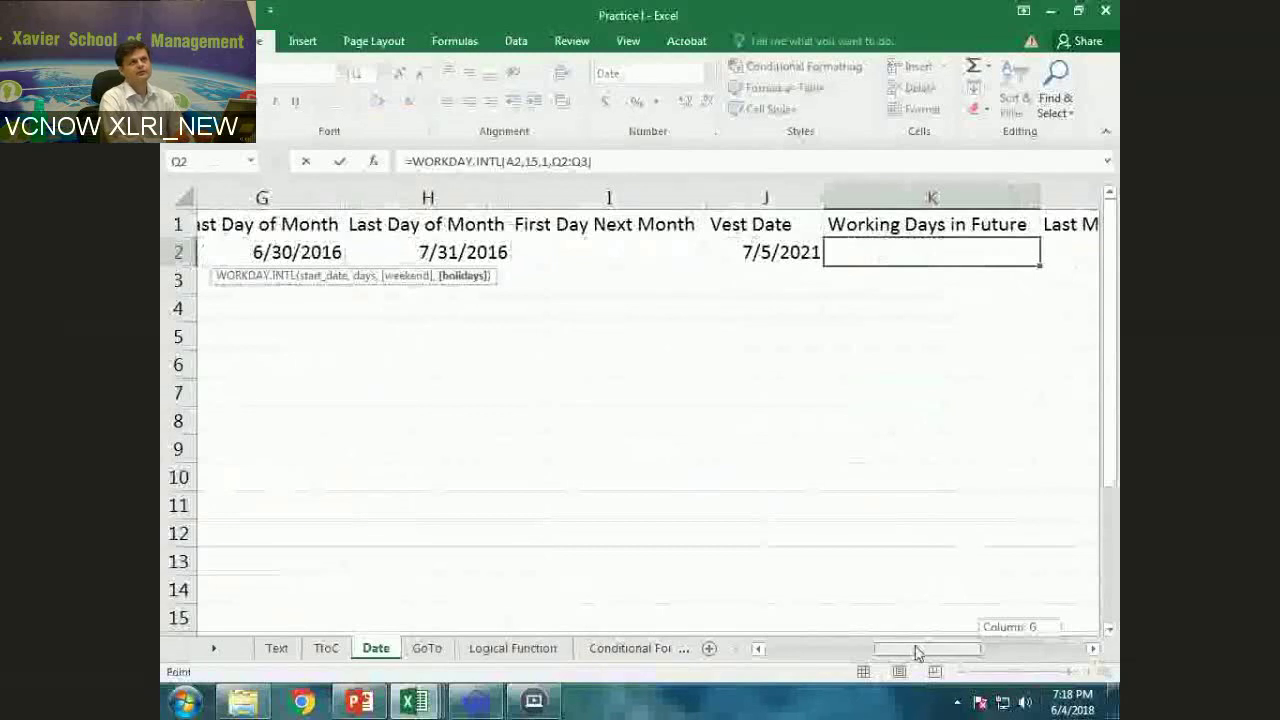
click(1092, 649)
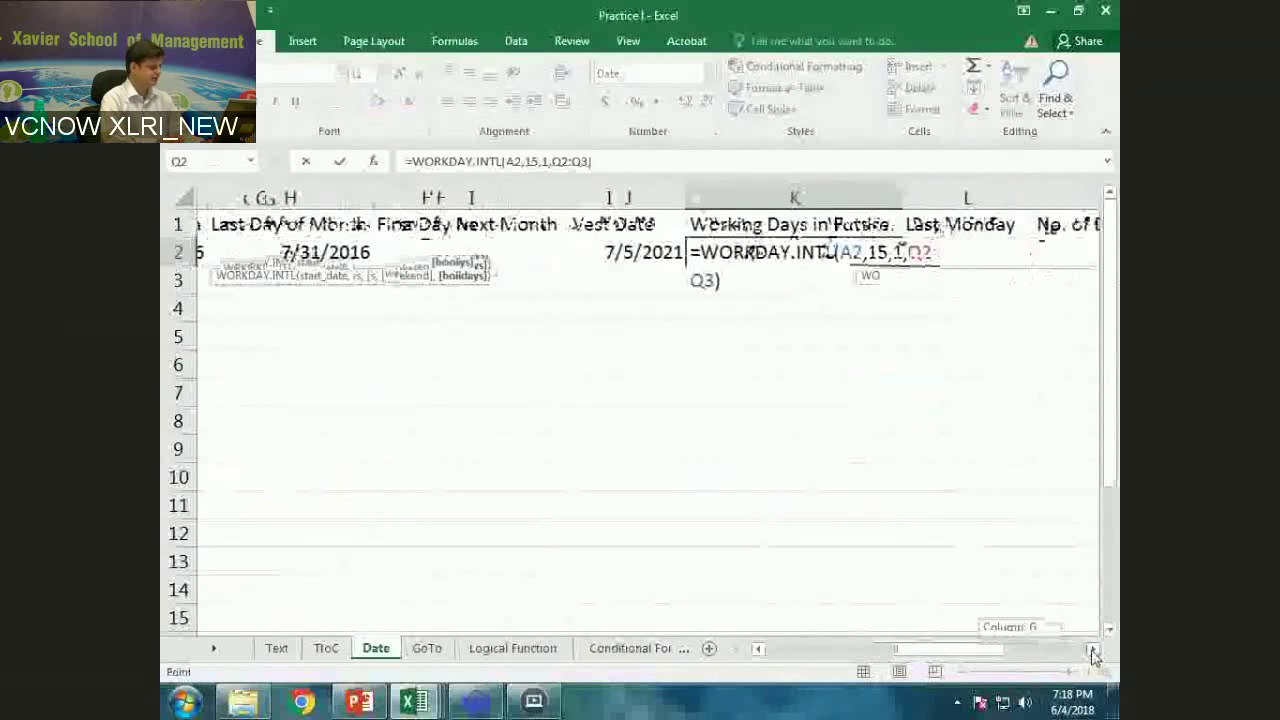
click(1092, 650)
click(1092, 650)
key(ctrl+Return)
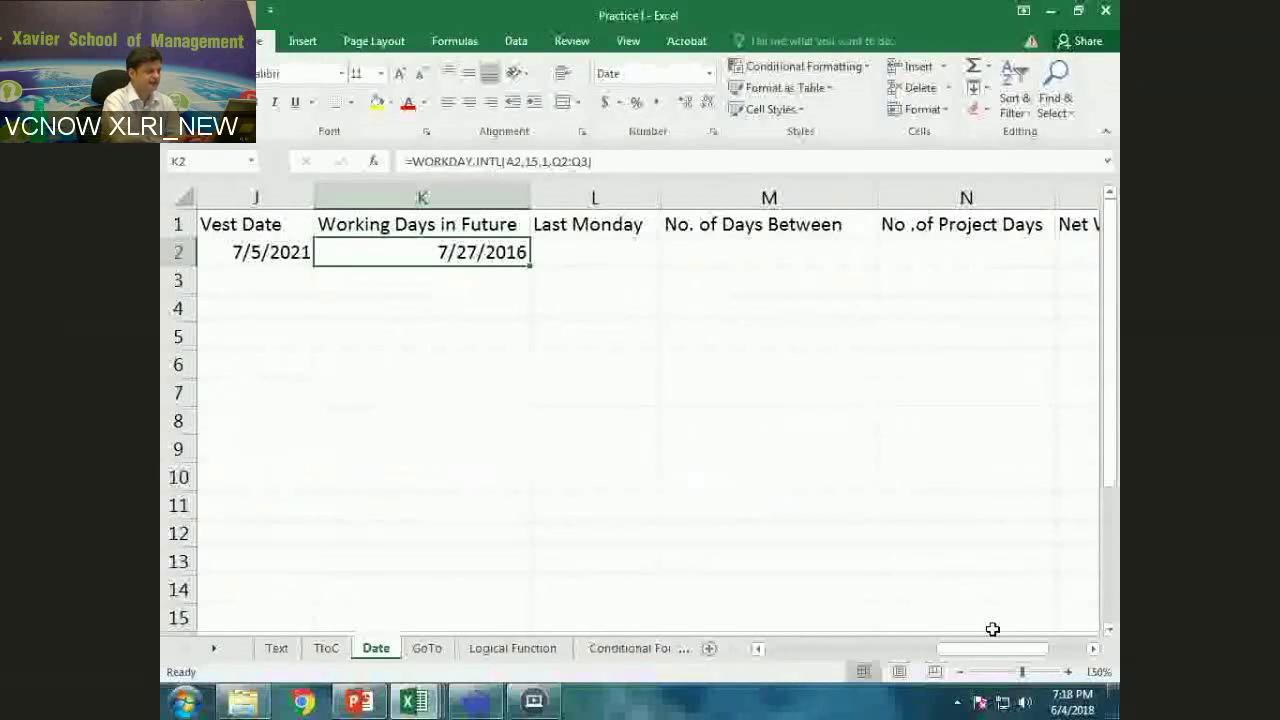
Extend the holidays range in the K2 formula to Q2:Q10
key(F2)
key(Left)
key(BackSpace)
text(10)
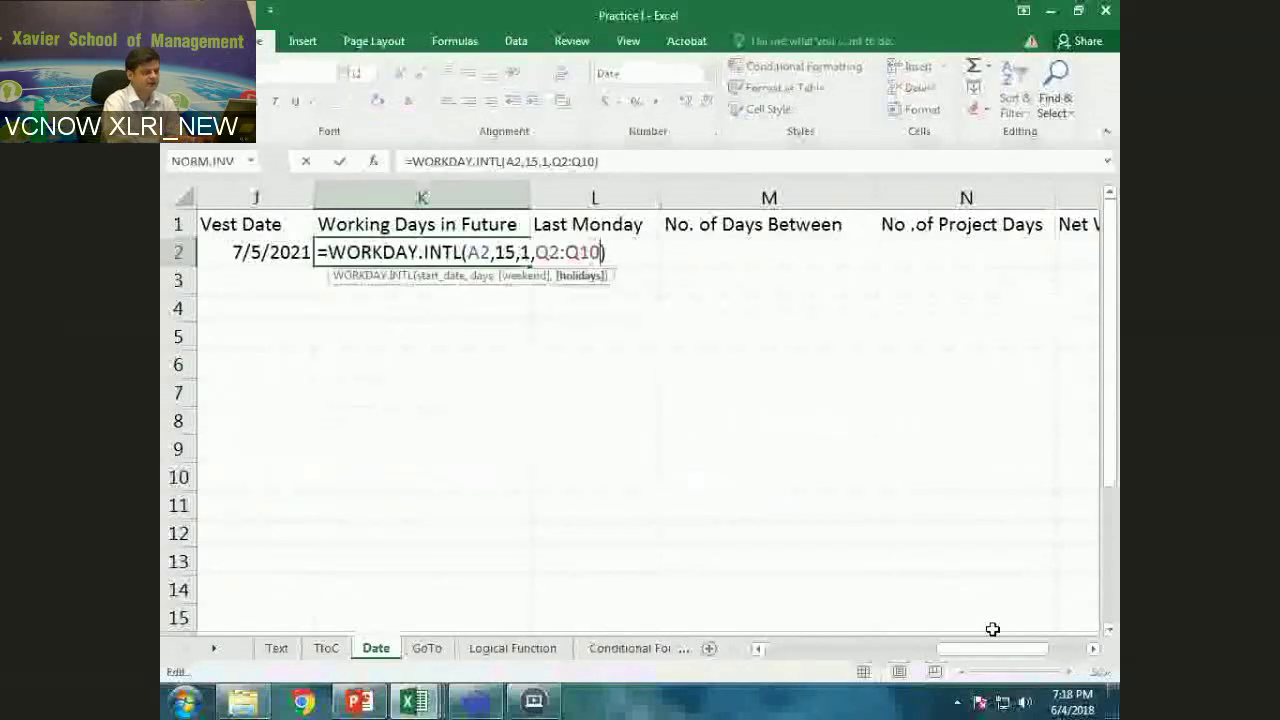
key(Return)
key(Right)
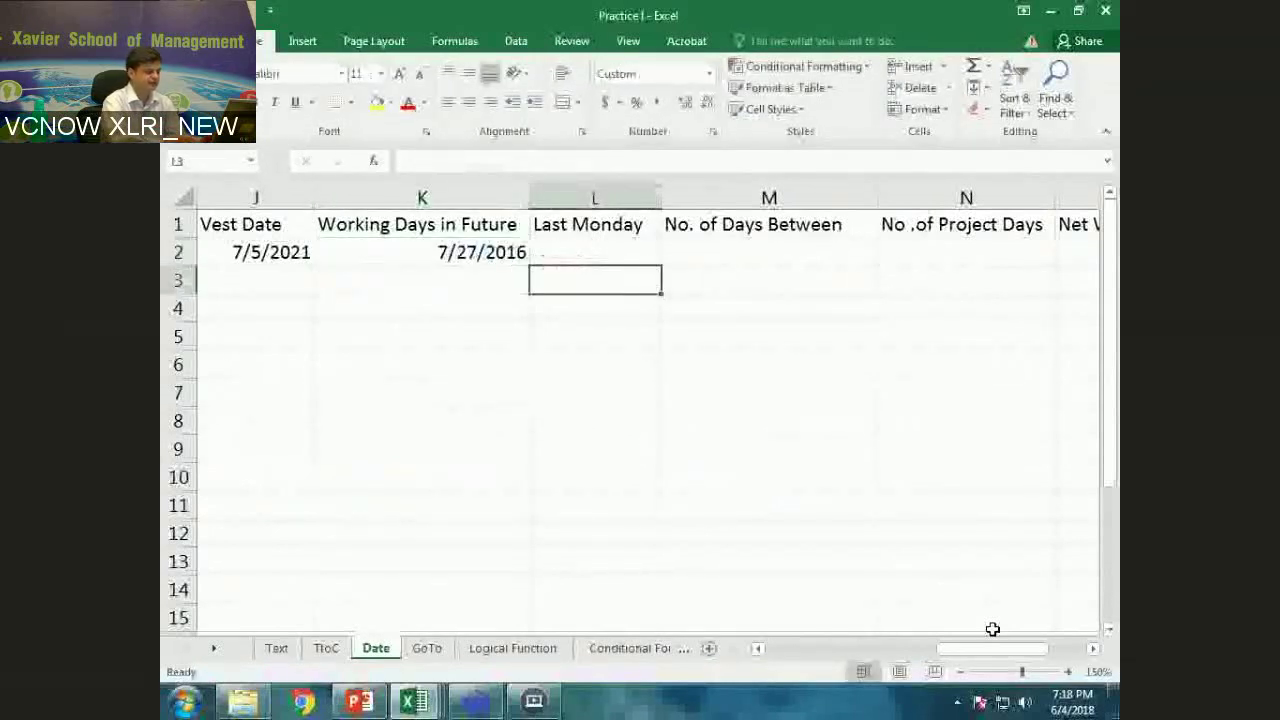
key(Right)
key(Right)
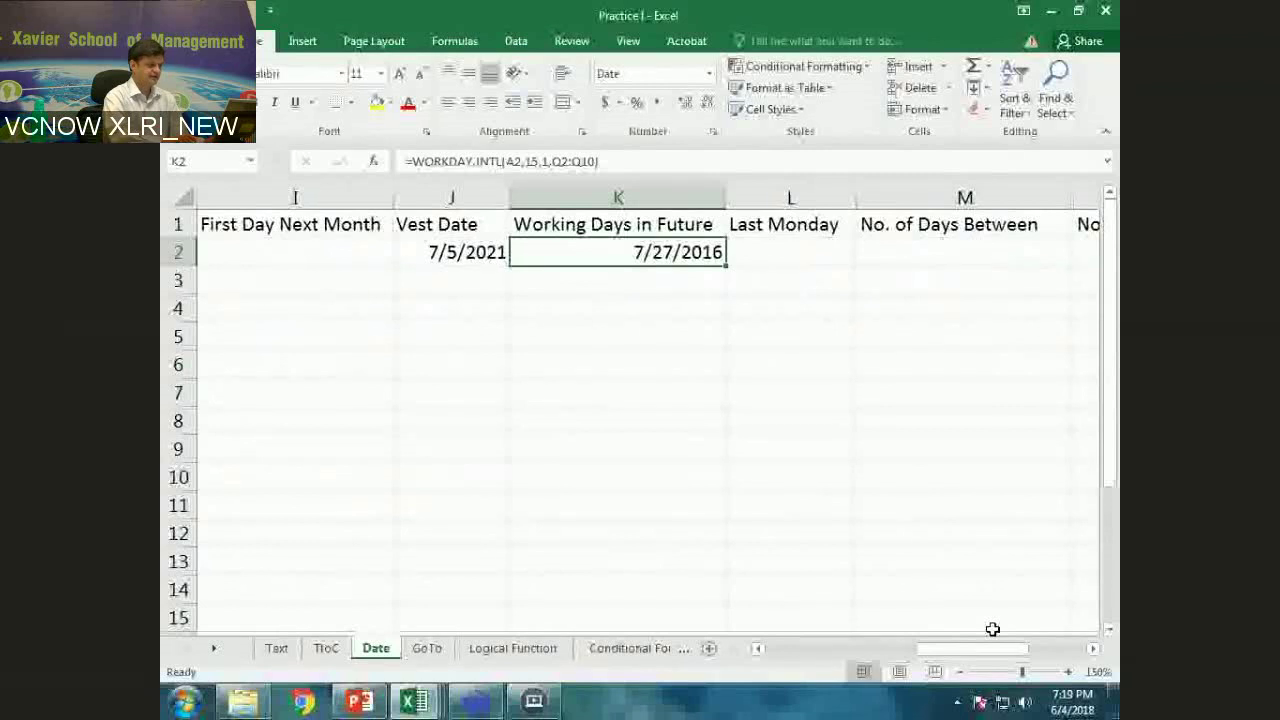
Try removing the weekend argument from the WORKDAY.INTL formula in K2
key(F2)
key(Left)
key(Left)
key(Left)
key(Left)
key(Left)
key(Left)
key(Left)
key(Left)
key(BackSpace)
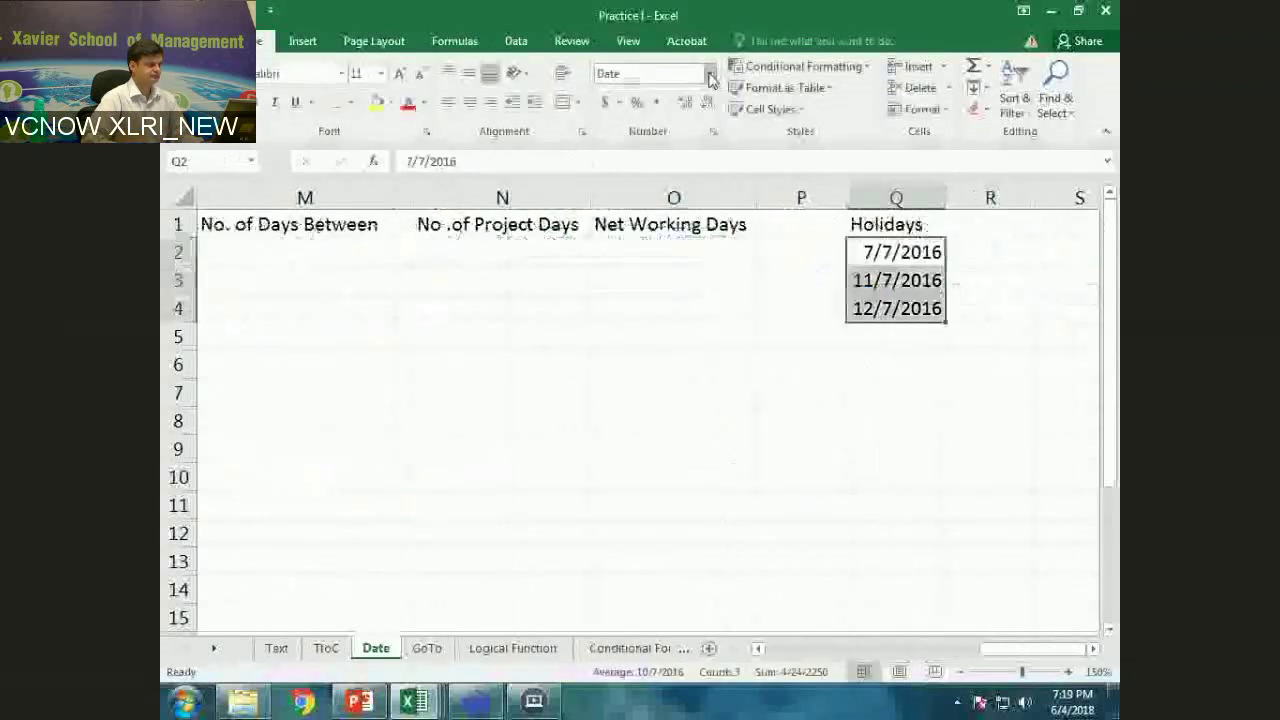
Apply the Long Date format to the holiday dates in Q2:Q4
click(709, 73)
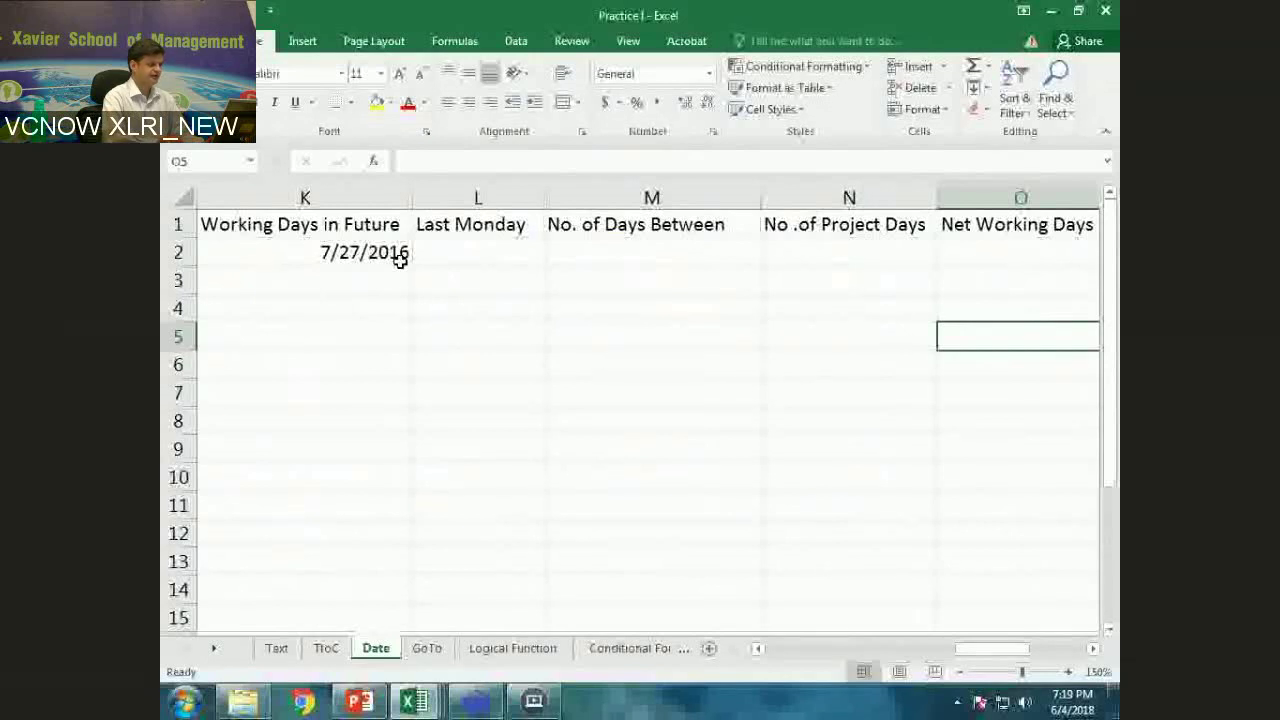
Examine the holidays argument of the K2 formula, then check the holiday dates in column Q
double_click(398, 253)
scroll(510, 335, left, 2)
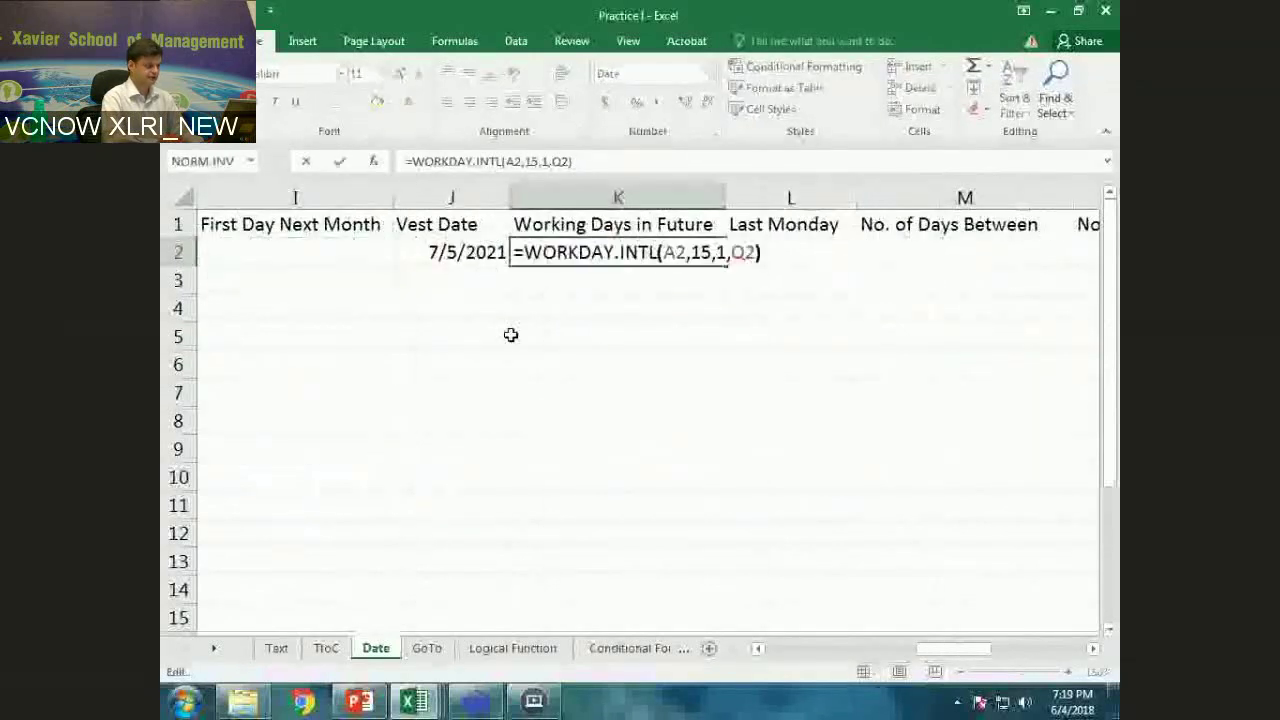
key(Left)
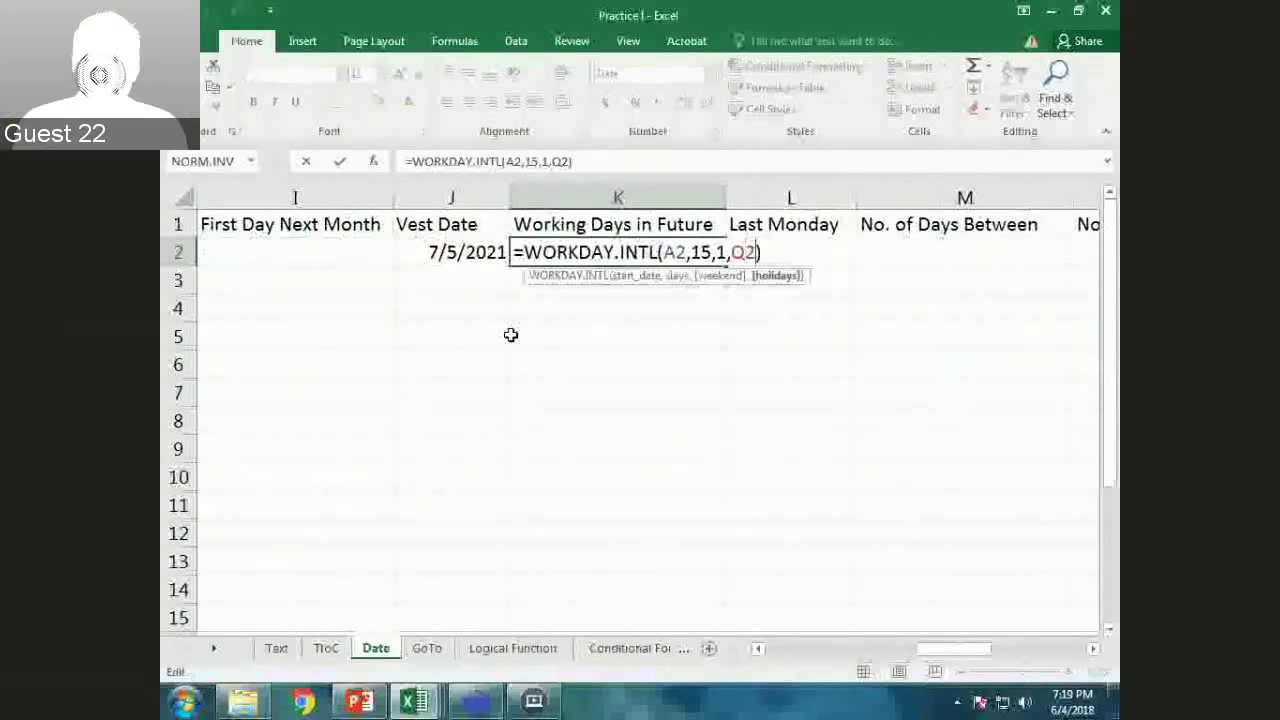
key(Tab)
key(Tab)
key(Tab)
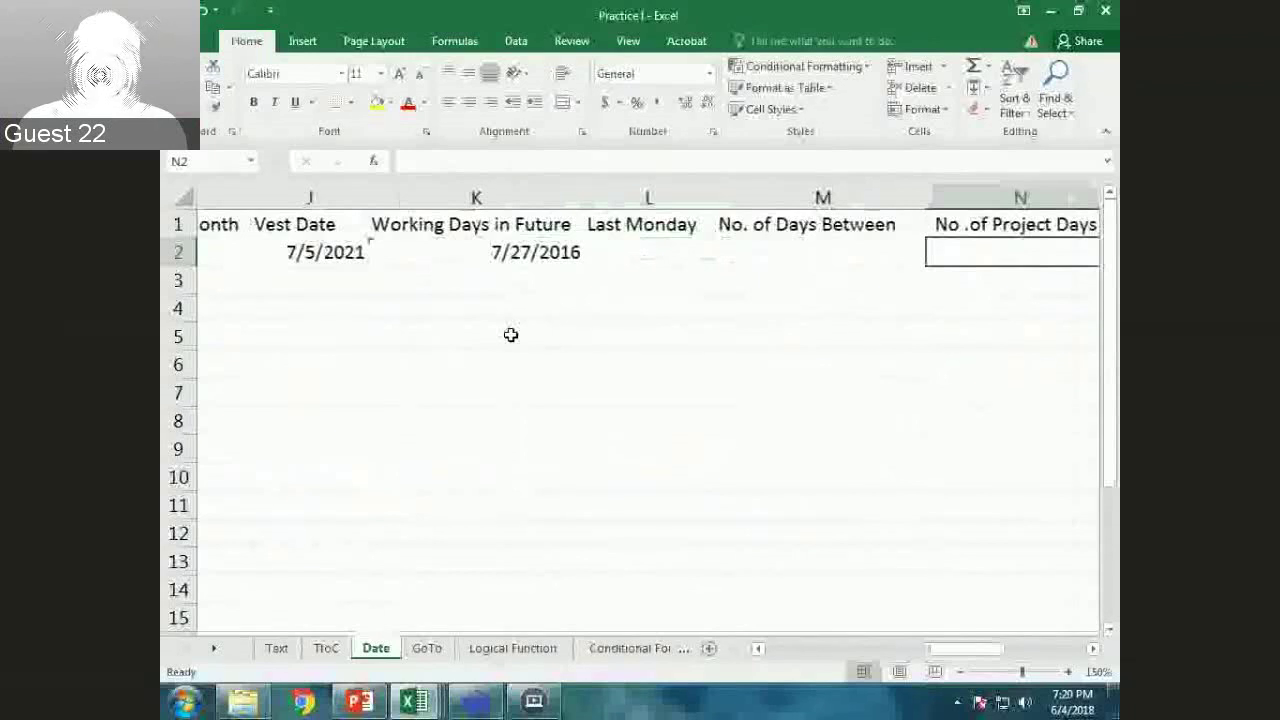
key(Tab)
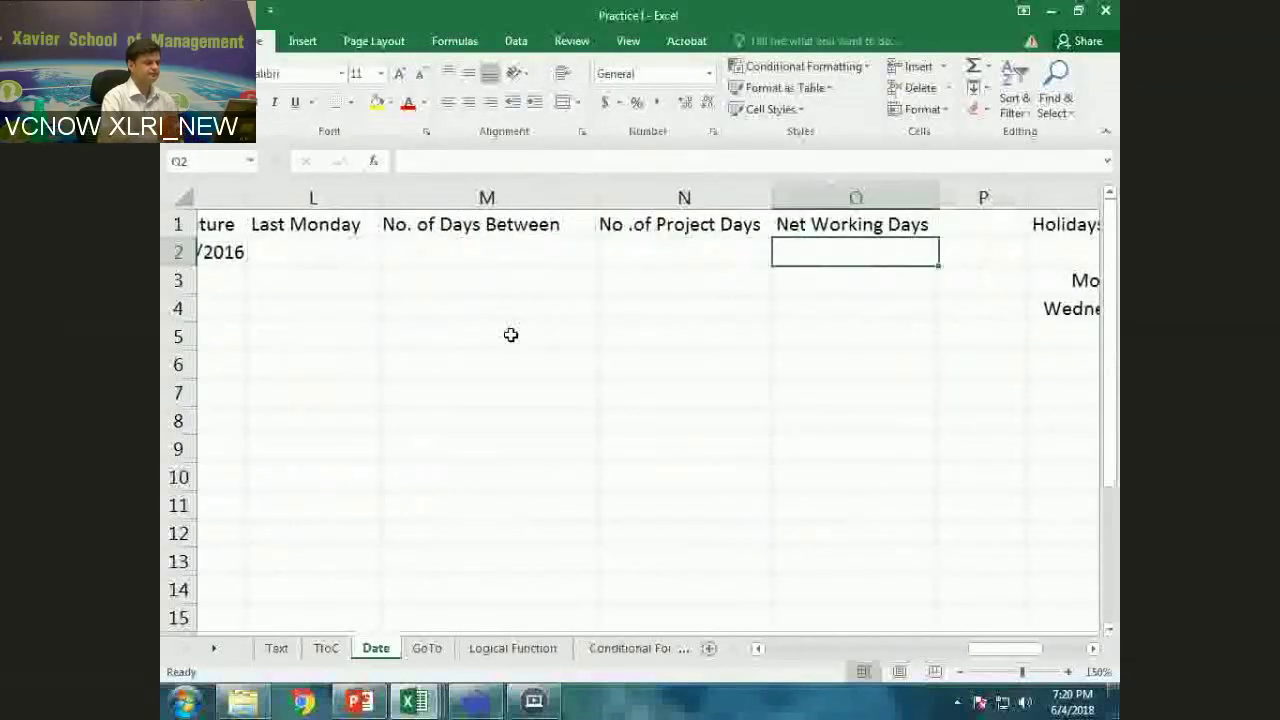
key(Right)
key(Right)
key(Down)
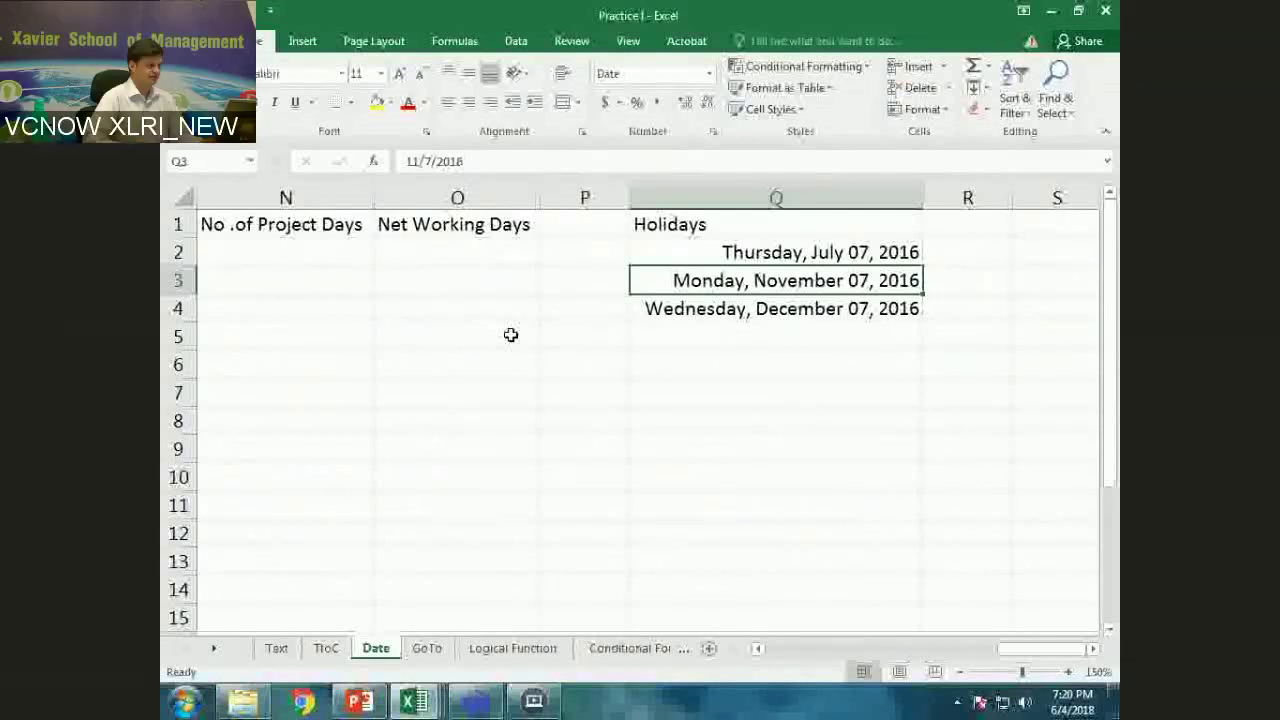
Format the holiday dates in Q2:Q4 as Short Date
drag(800, 252, 815, 313)
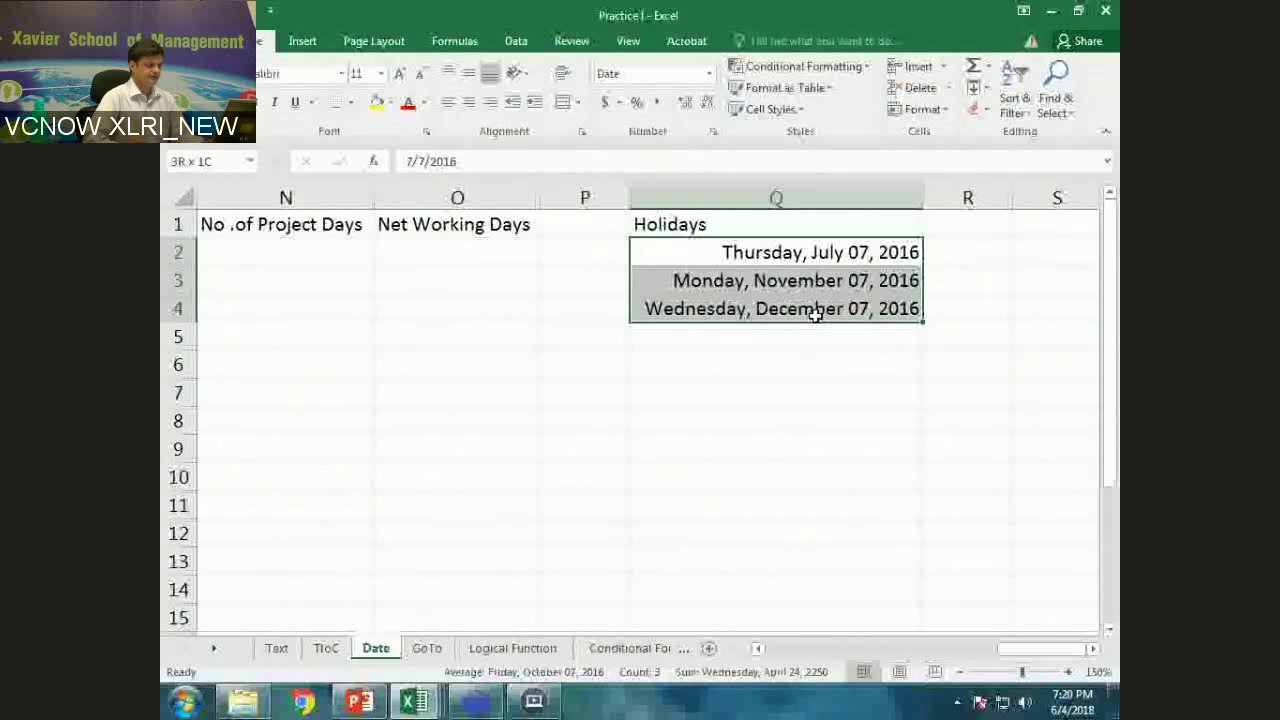
click(709, 74)
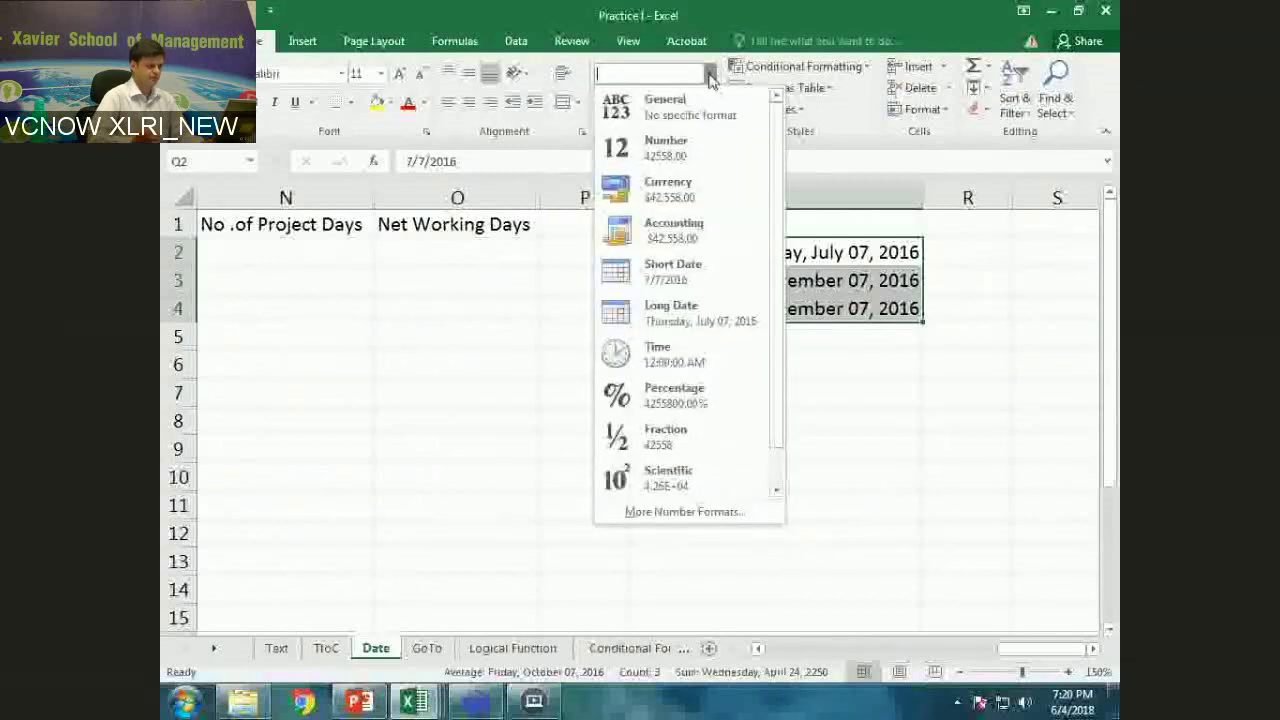
click(672, 270)
Replace the holiday date in Q3 with 7/11/2016, in month-first order
click(843, 281)
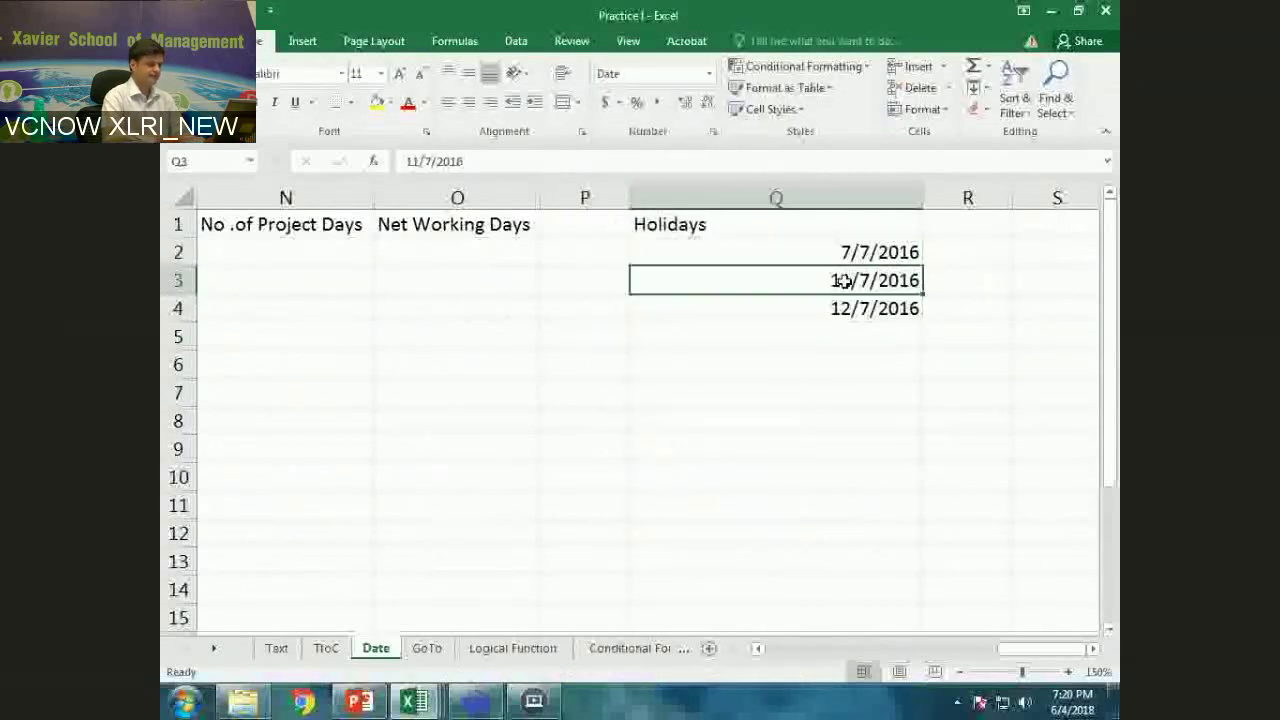
text(7/11/2016)
key(Return)
Change the holiday date in Q4 to 7/12/2016 by swapping its month and day
key(F2)
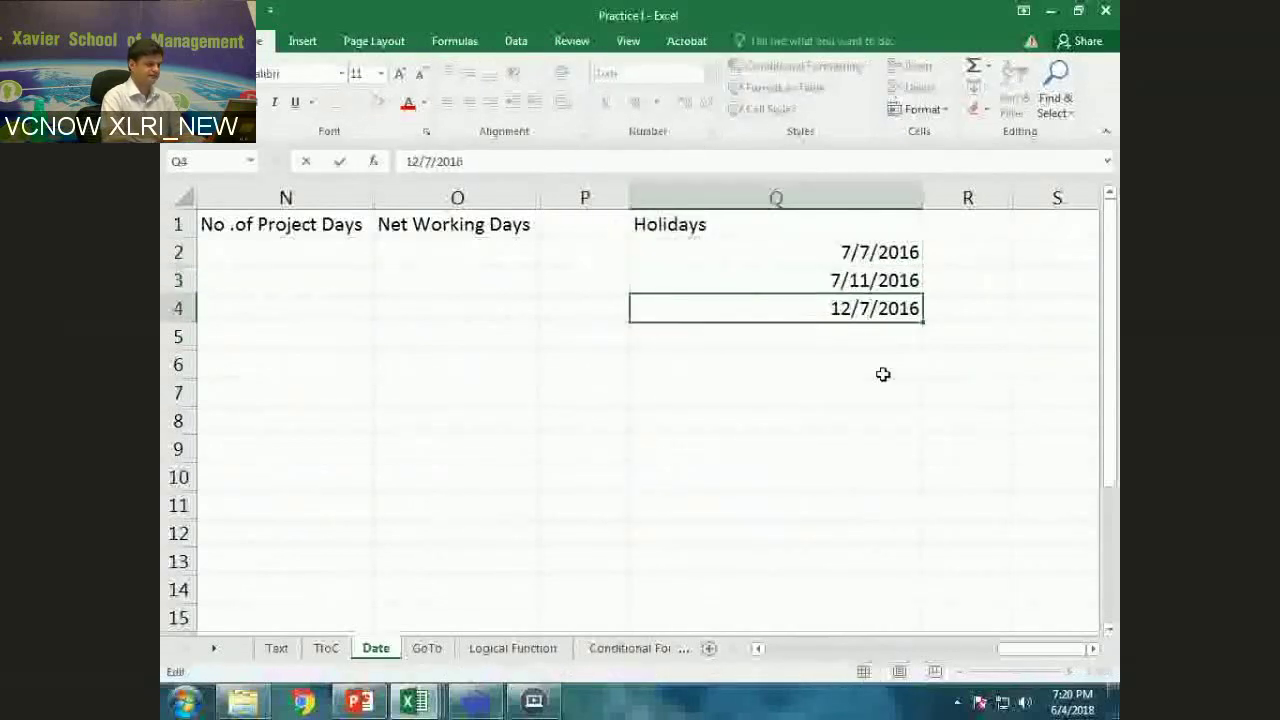
key(Left)
key(Left)
key(Left)
key(Left)
key(Left)
key(Left)
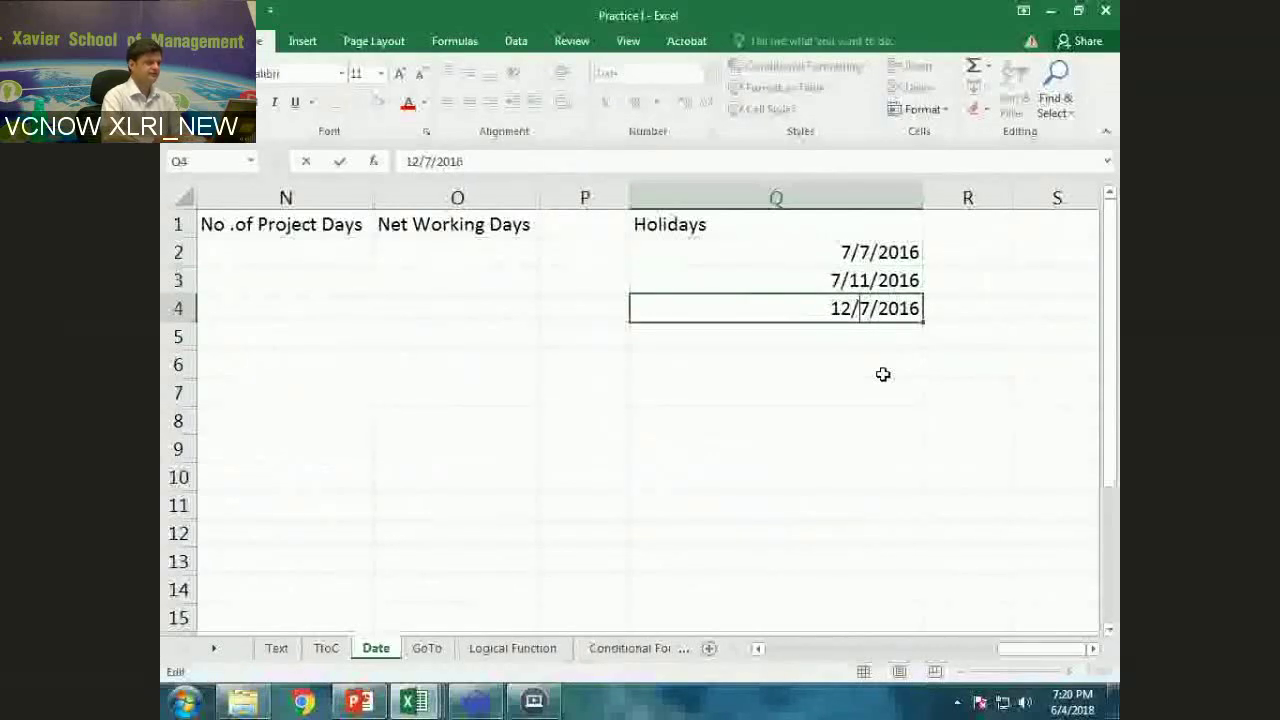
key(Left)
key(BackSpace)
key(BackSpace)
text(7)
key(Right)
key(Delete)
text(12)
key(Return)
Set the holidays range in K2 so the formula reads =WORKDAY.INTL(A2,15,1,Q2:Q10)
key(Up)
key(Left)
key(Left)
key(Left)
key(Left)
key(Left)
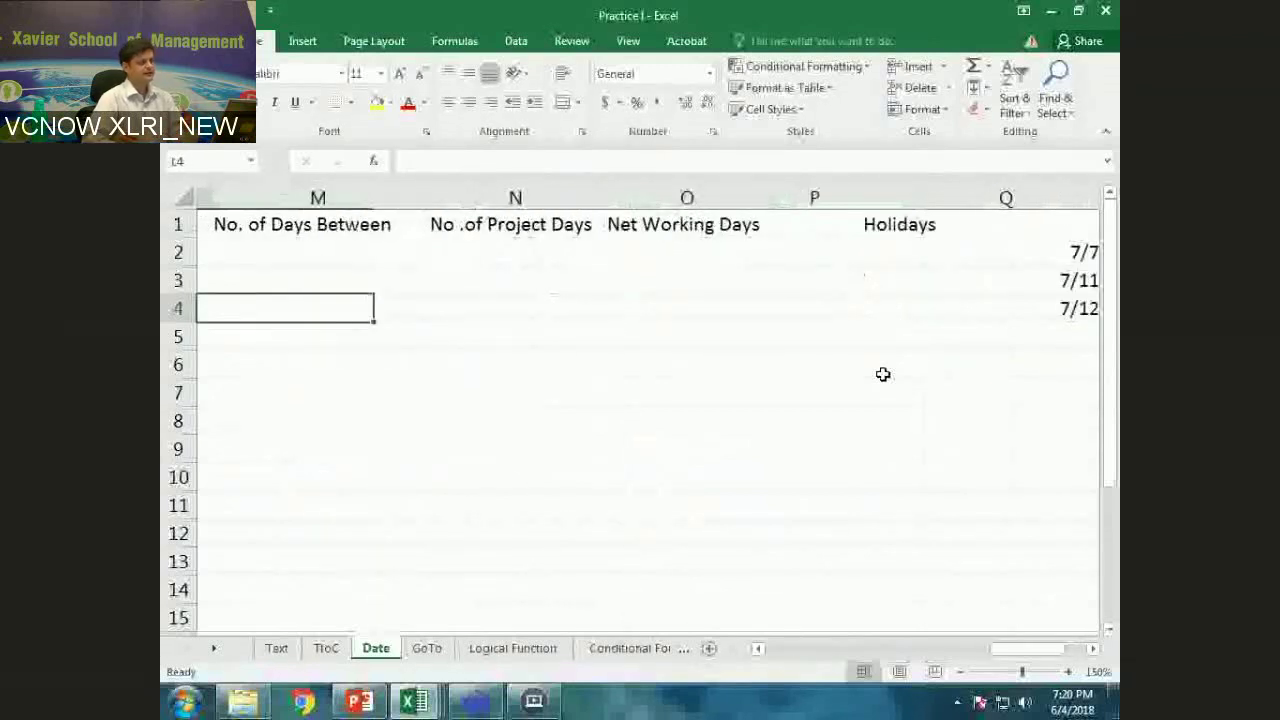
key(Left)
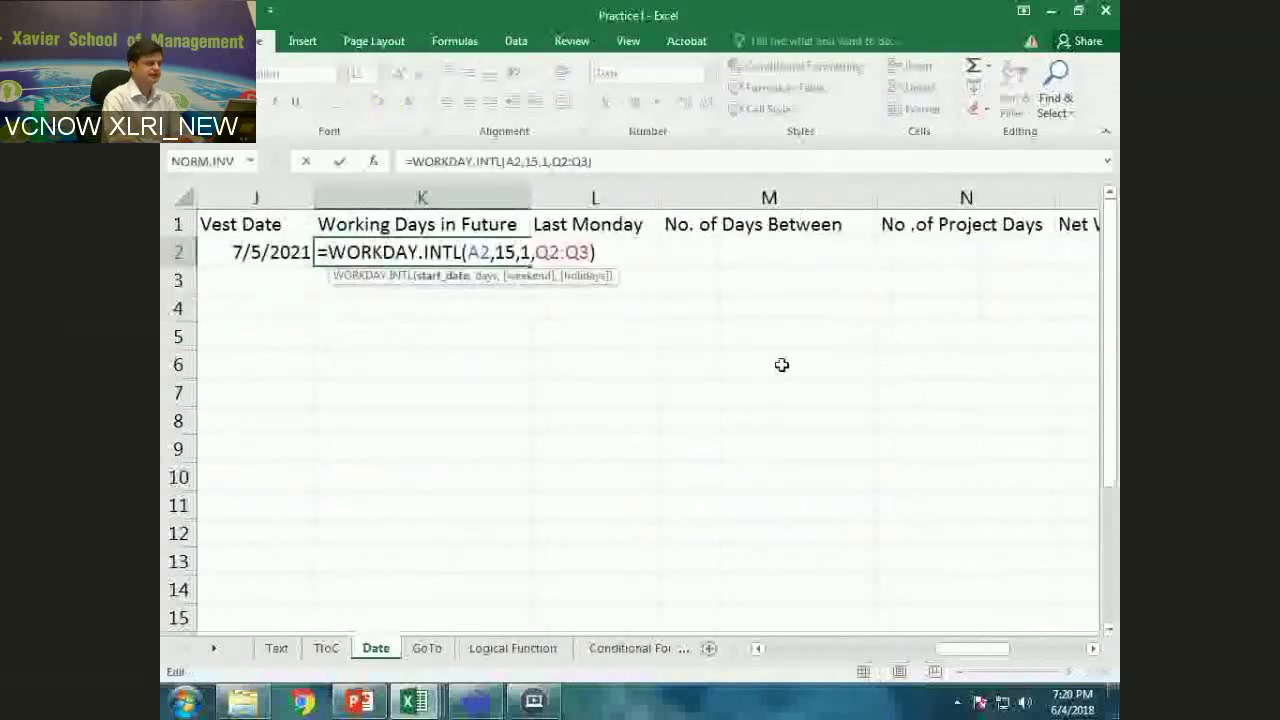
text(0))
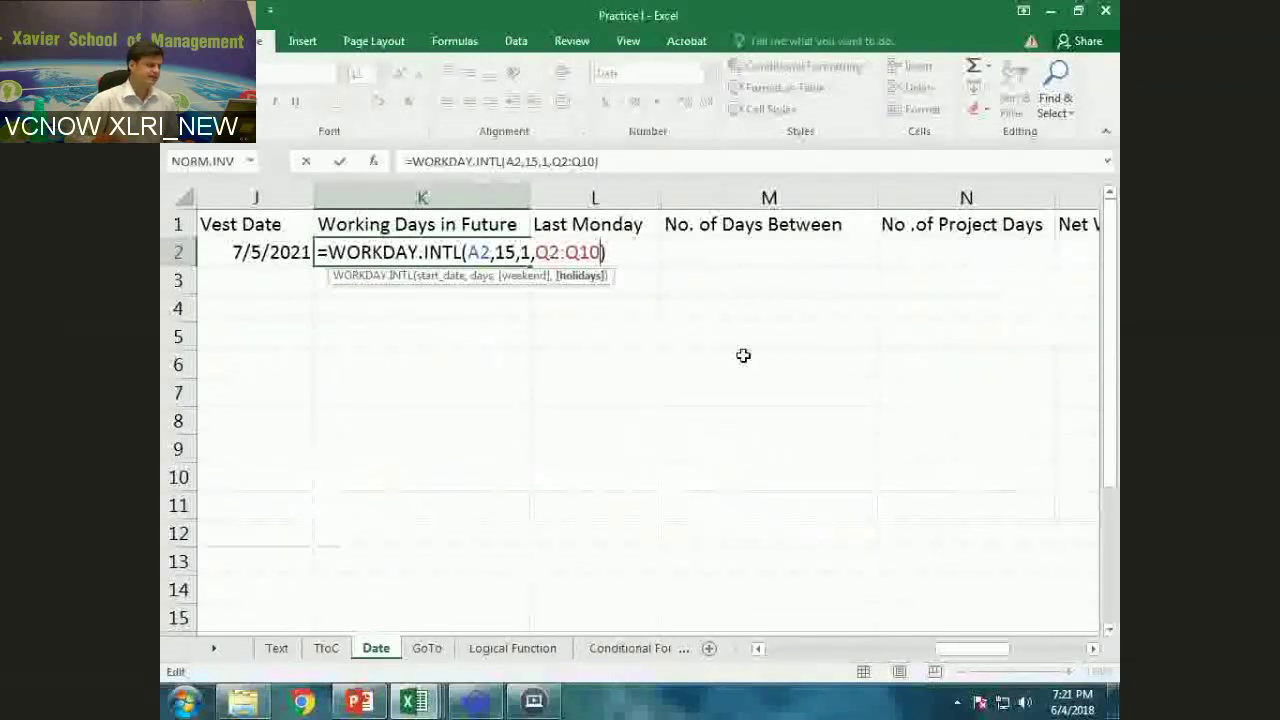
key(Return)
key(Down)
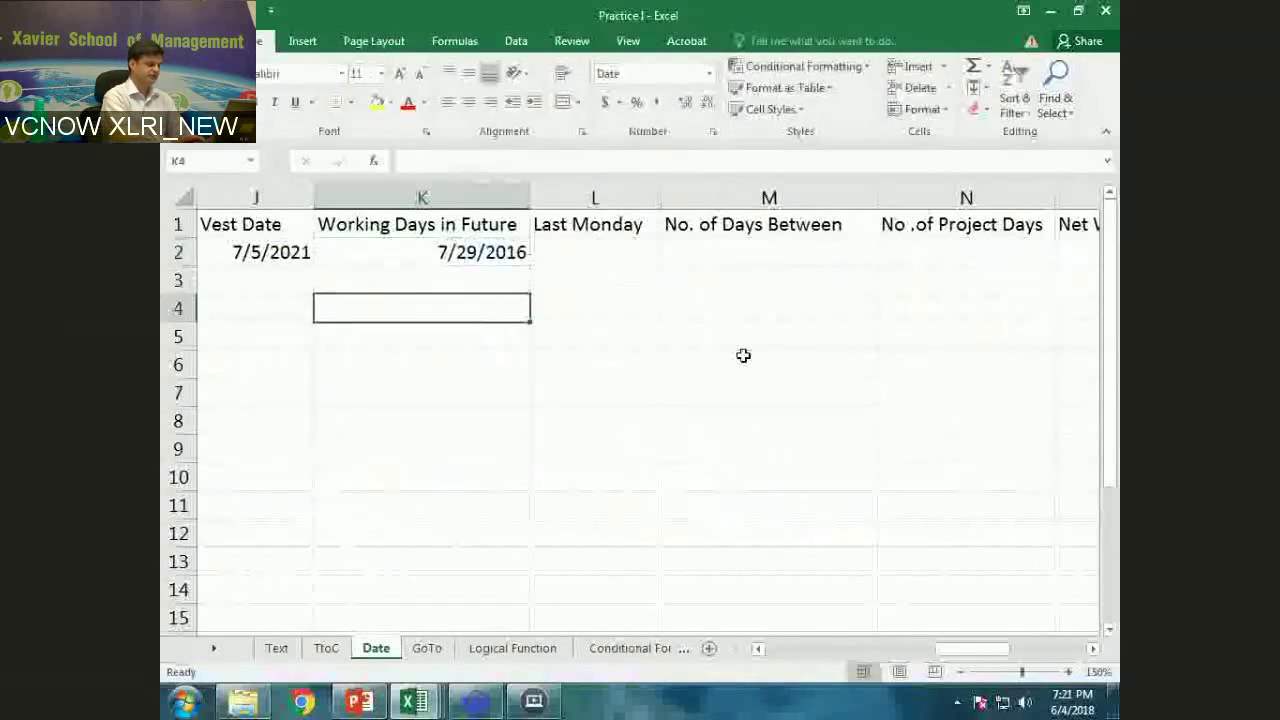
text(=workda)
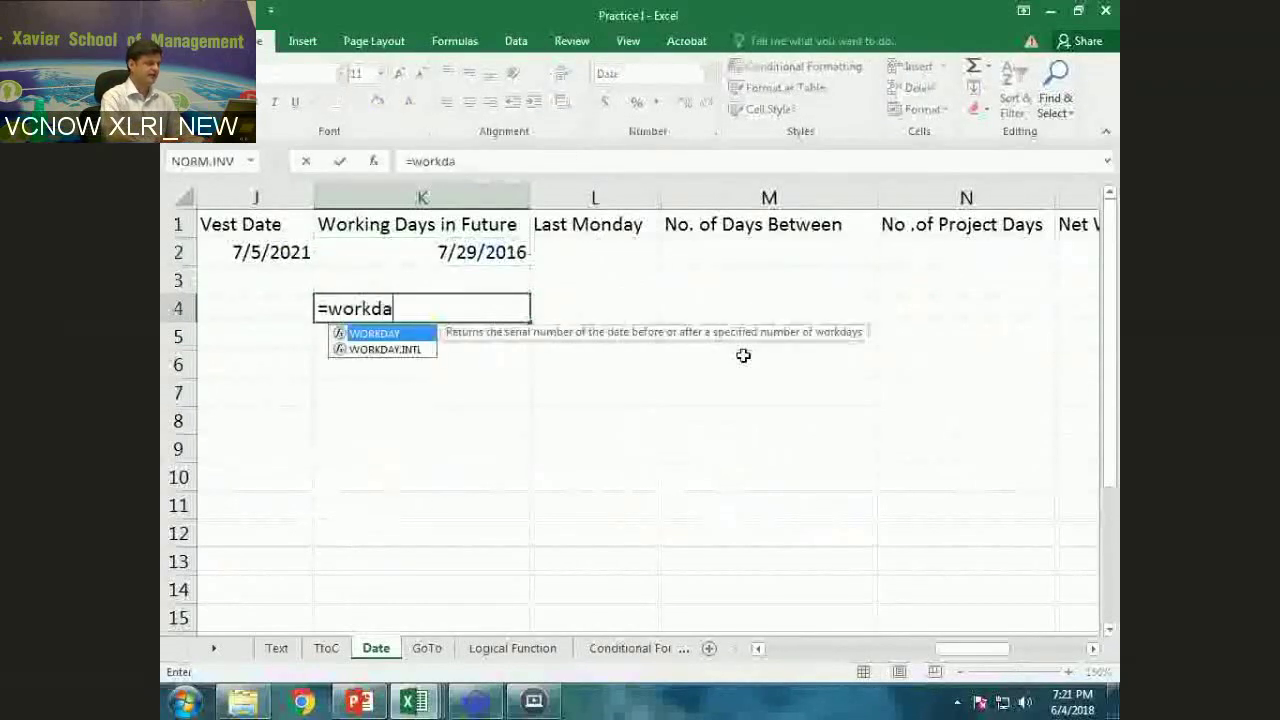
key(Tab)
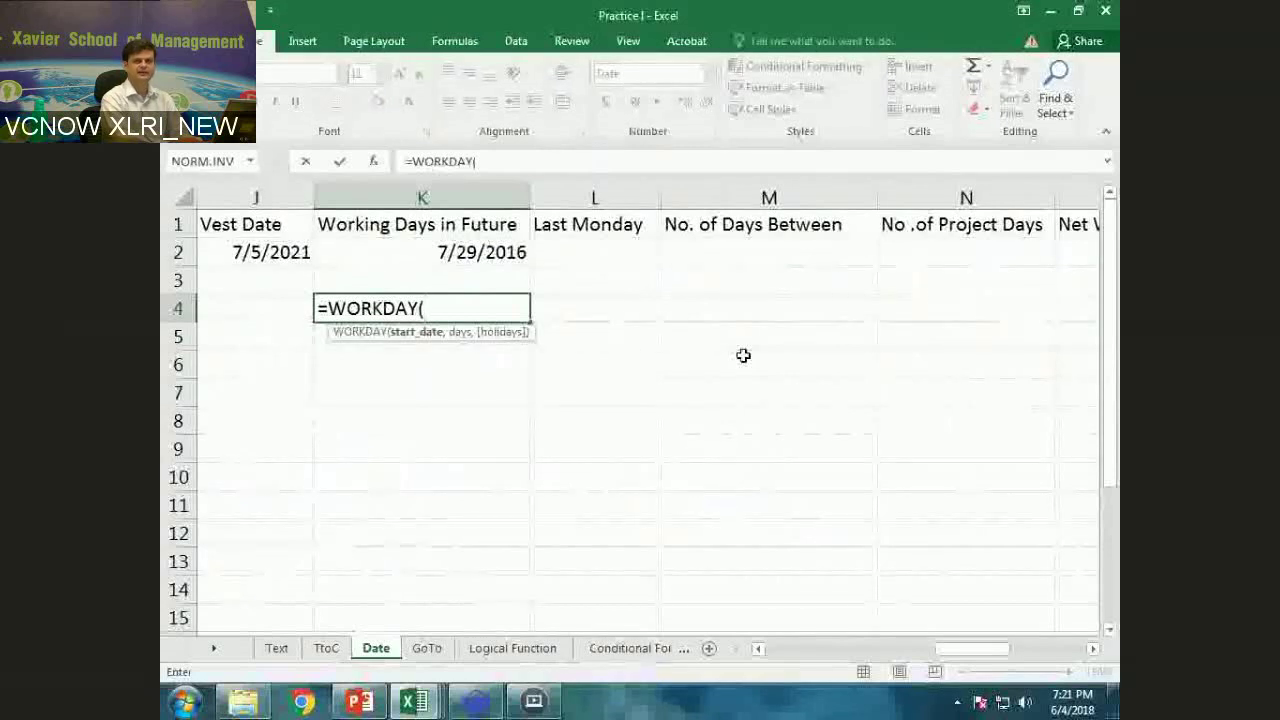
key(BackSpace)
key(BackSpace)
key(BackSpace)
key(Escape)
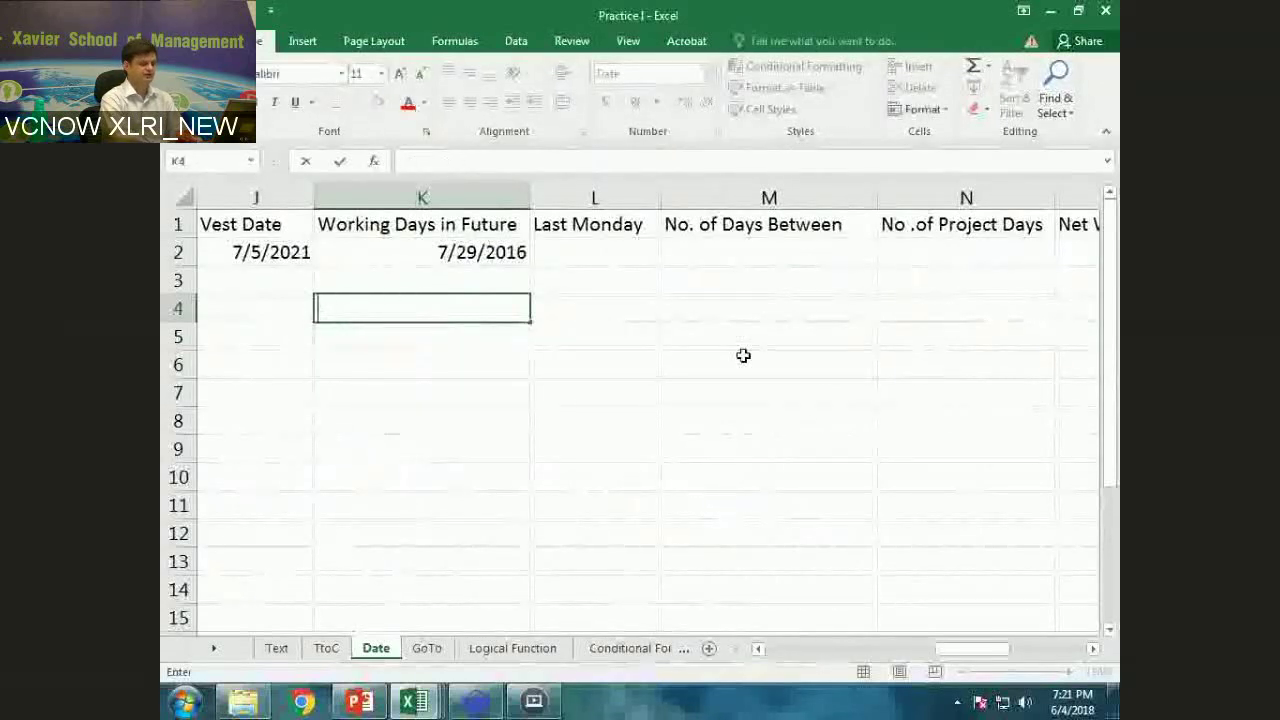
key(Down)
key(Down)
key(Up)
key(Up)
key(Up)
key(Up)
key(Up)
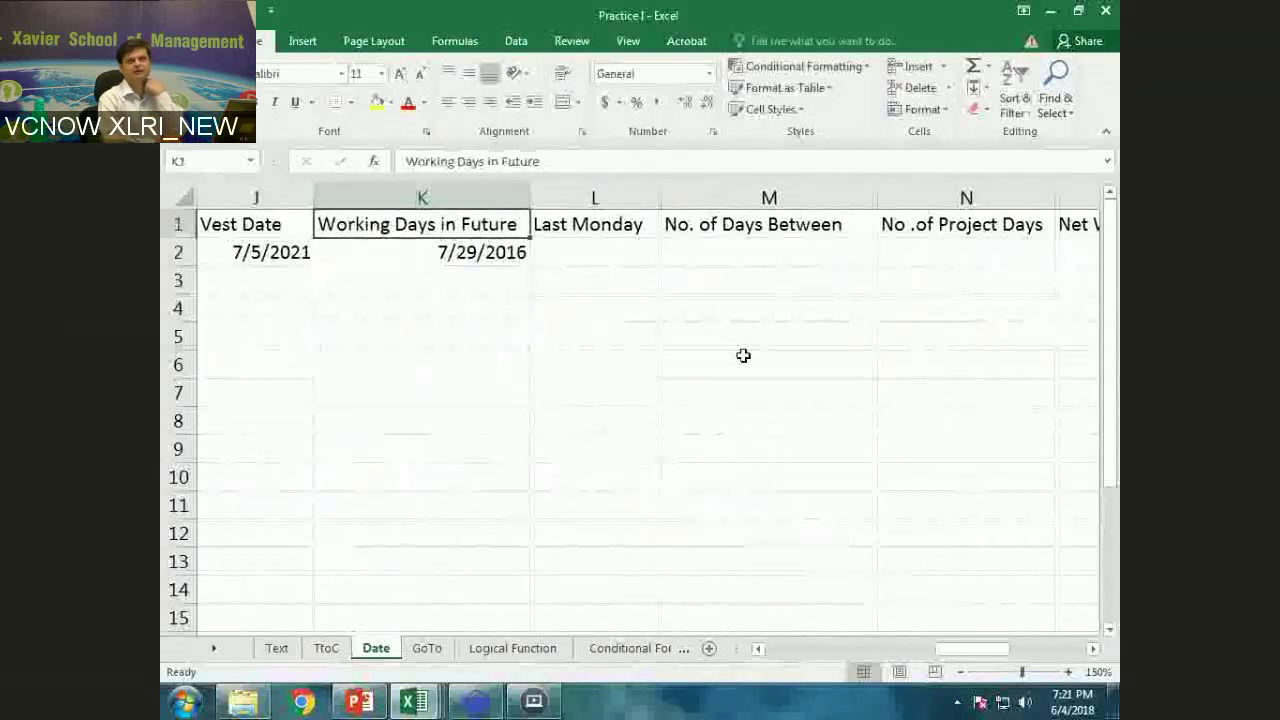
key(Down)
key(Right)
key(Right)
key(Right)
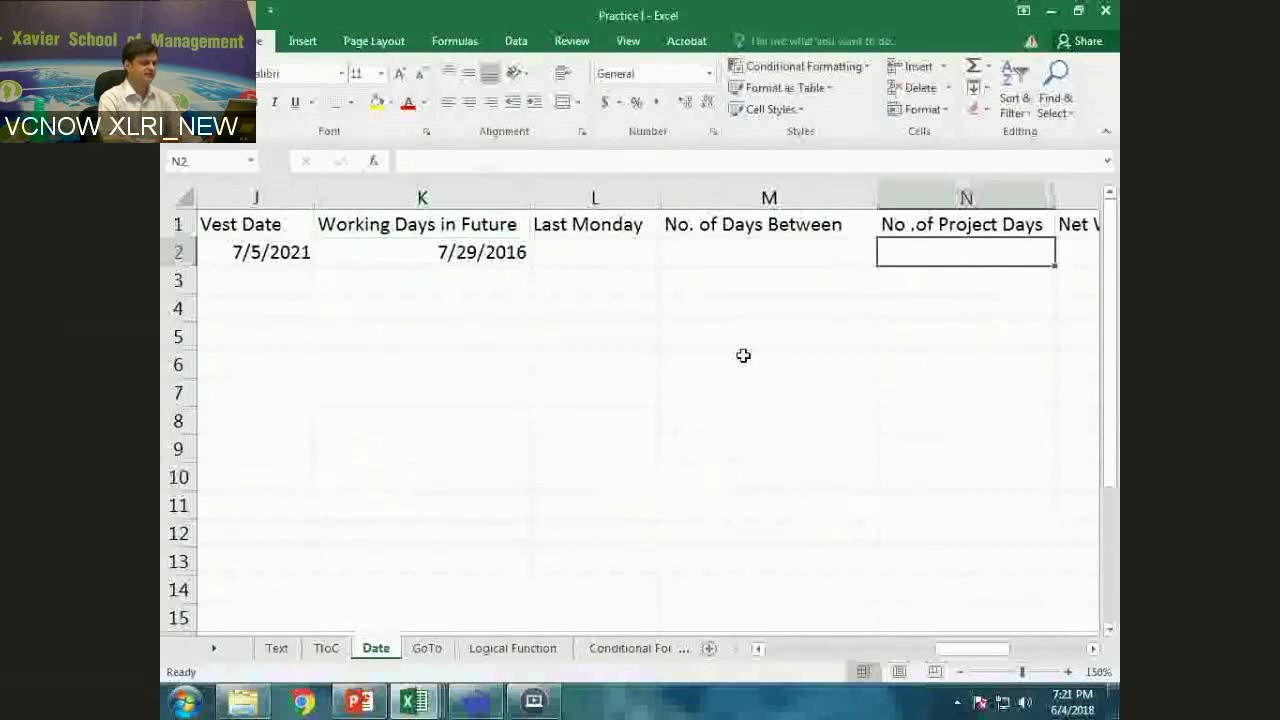
Review the holiday dates in column Q and the WORKDAY.INTL formula in K2 that refers to them
key(Right)
key(Right)
key(Right)
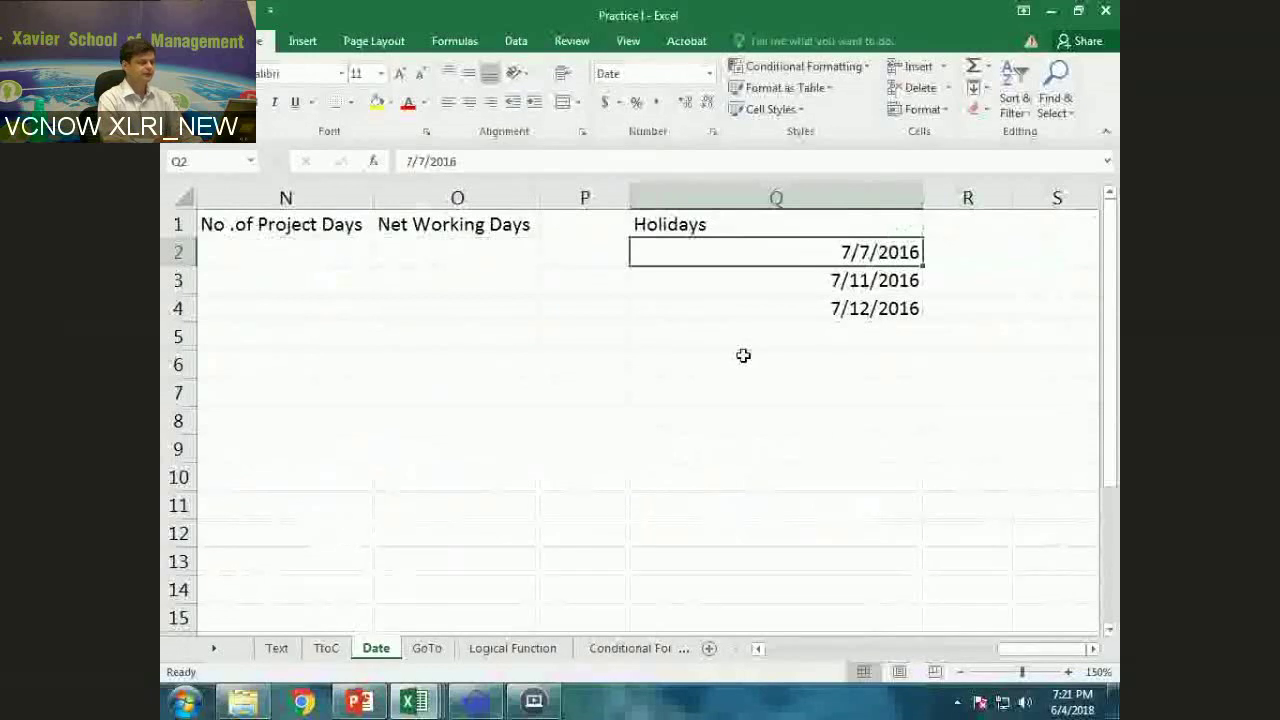
key(Left)
key(Left)
key(Left)
key(Left)
key(Left)
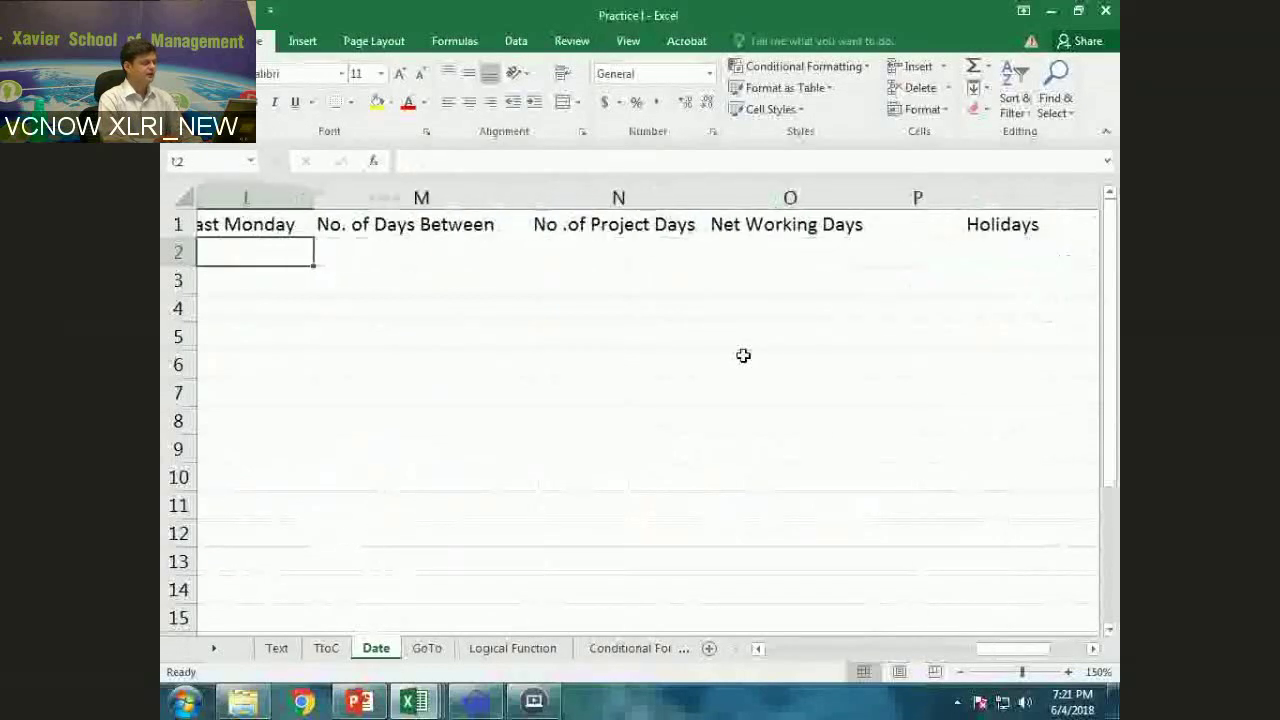
key(Left)
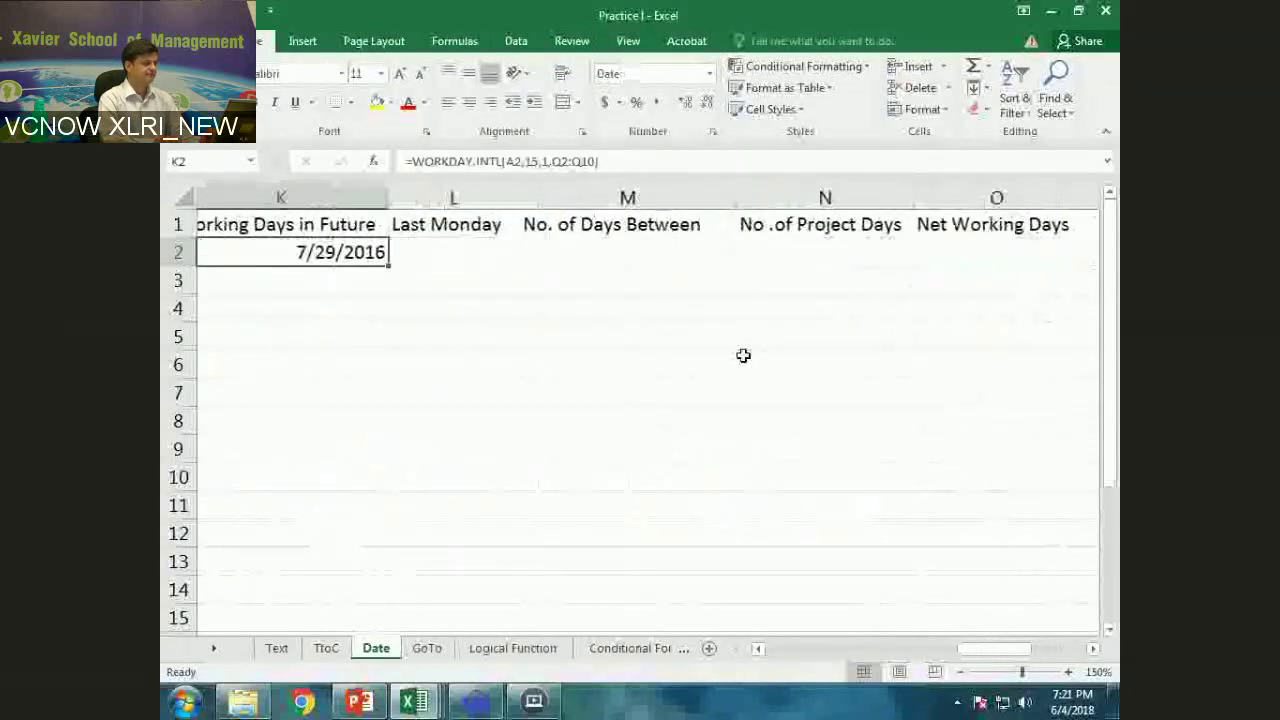
key(F2)
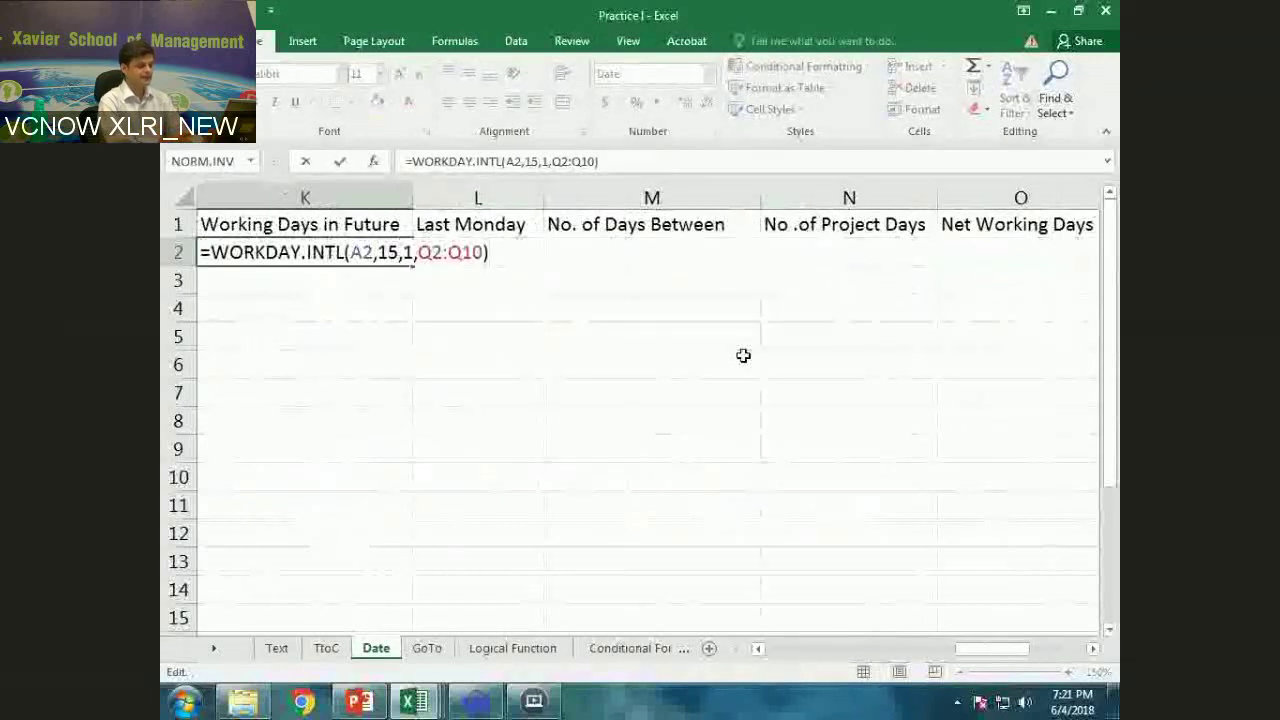
key(Escape)
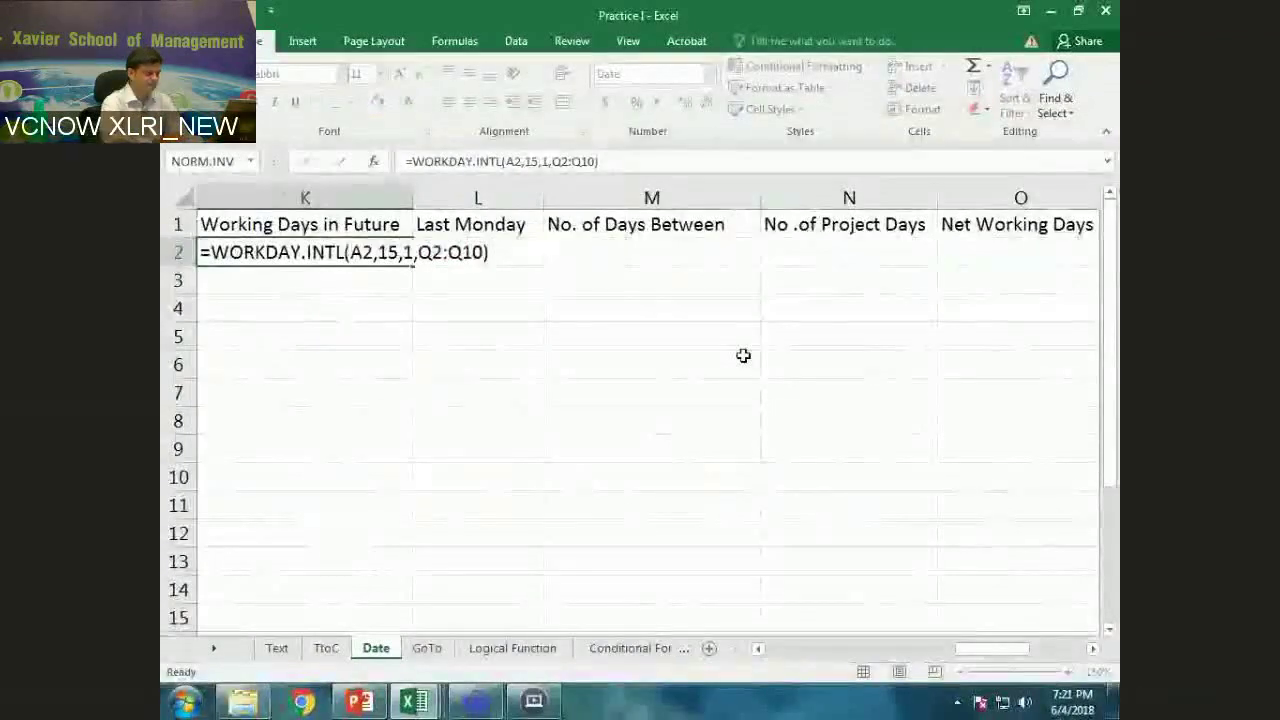
key(Return)
key(Up)
key(Right)
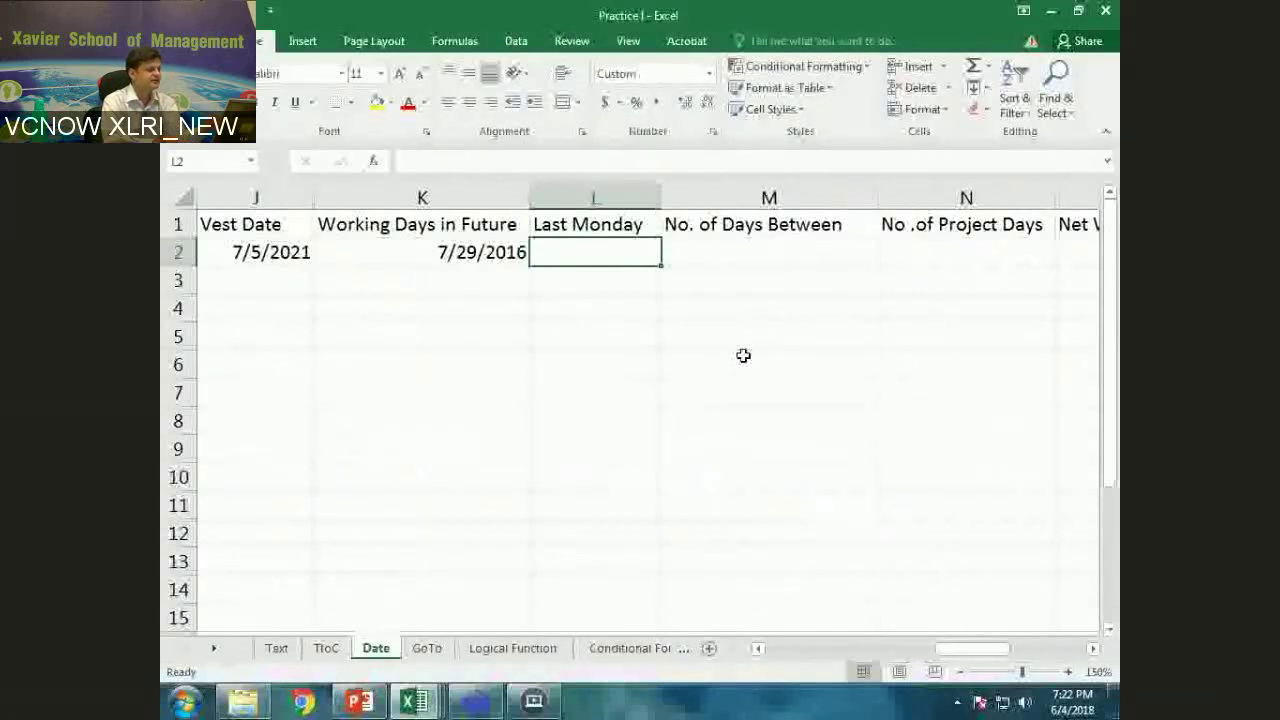
Check the base date in A2 and the derived date values across row 2
key(Home)
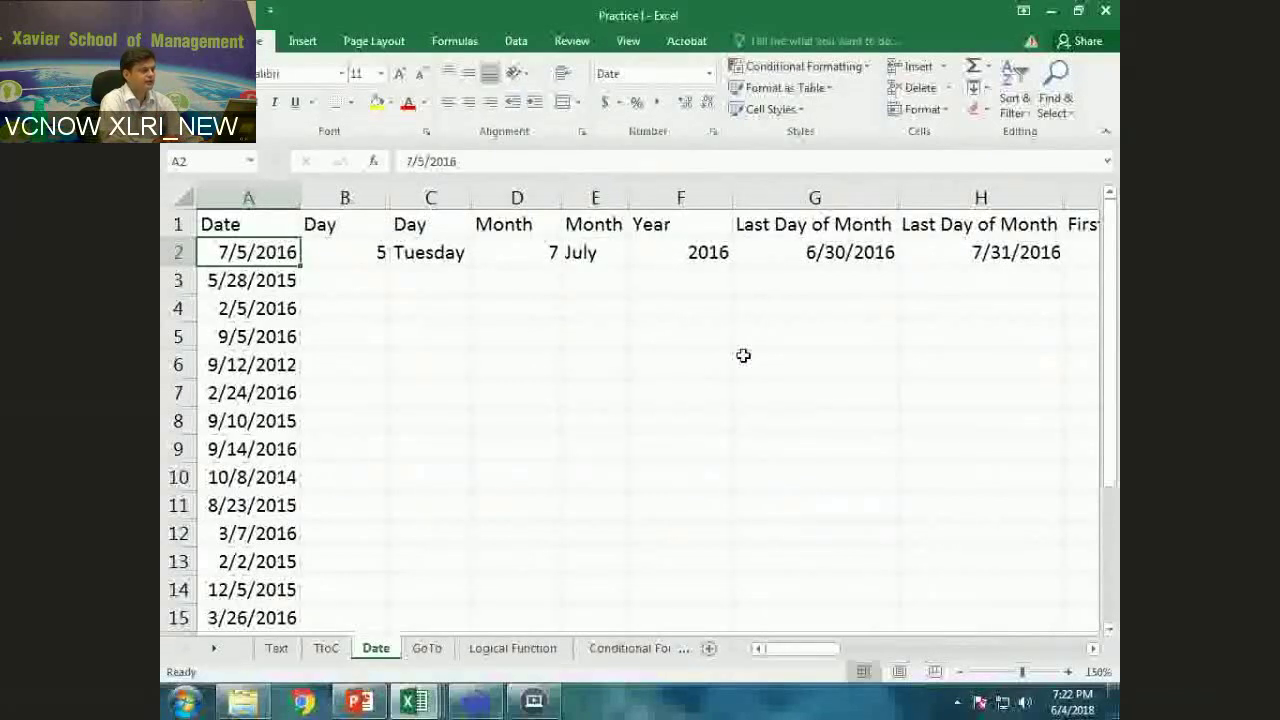
key(Right)
key(Right)
key(Right)
key(Right)
key(Right)
key(Right)
key(Right)
key(Right)
key(Right)
key(Right)
key(Right)
key(Right)
key(Left)
key(Left)
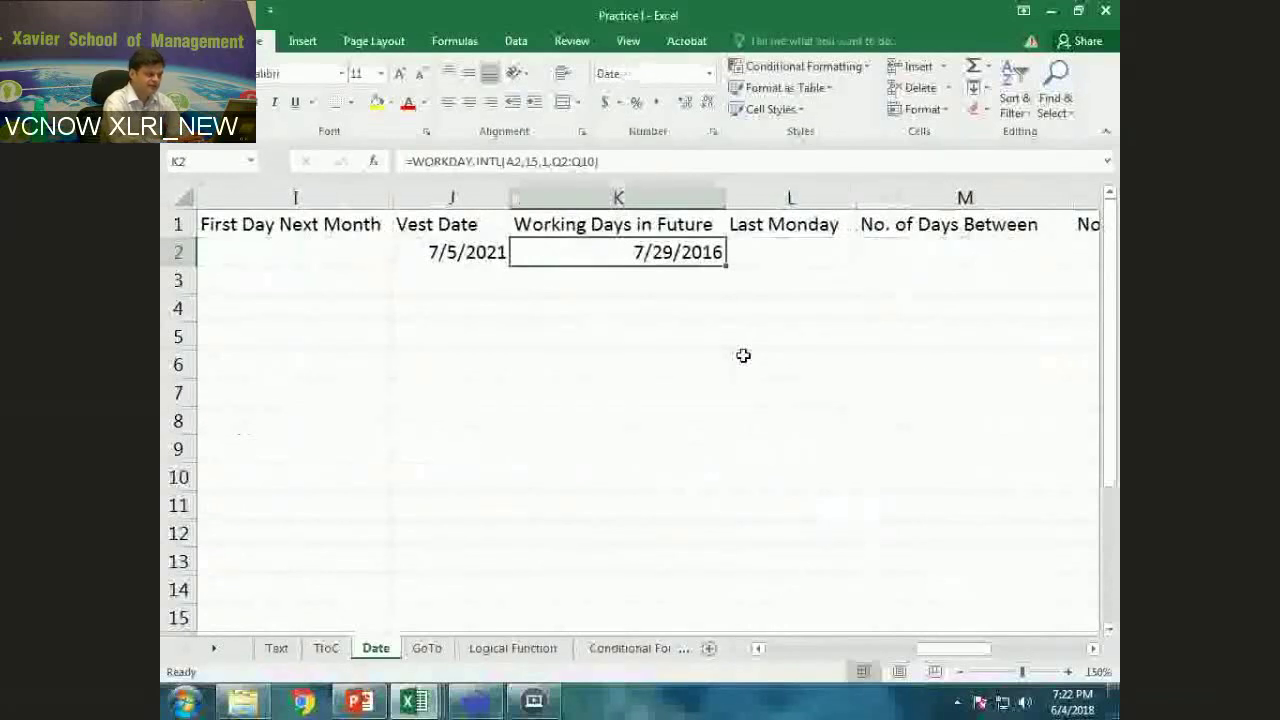
Enter =A2 - 1 in L2 under Last Monday and format the cell as Long Date
key(Right)
text(=)
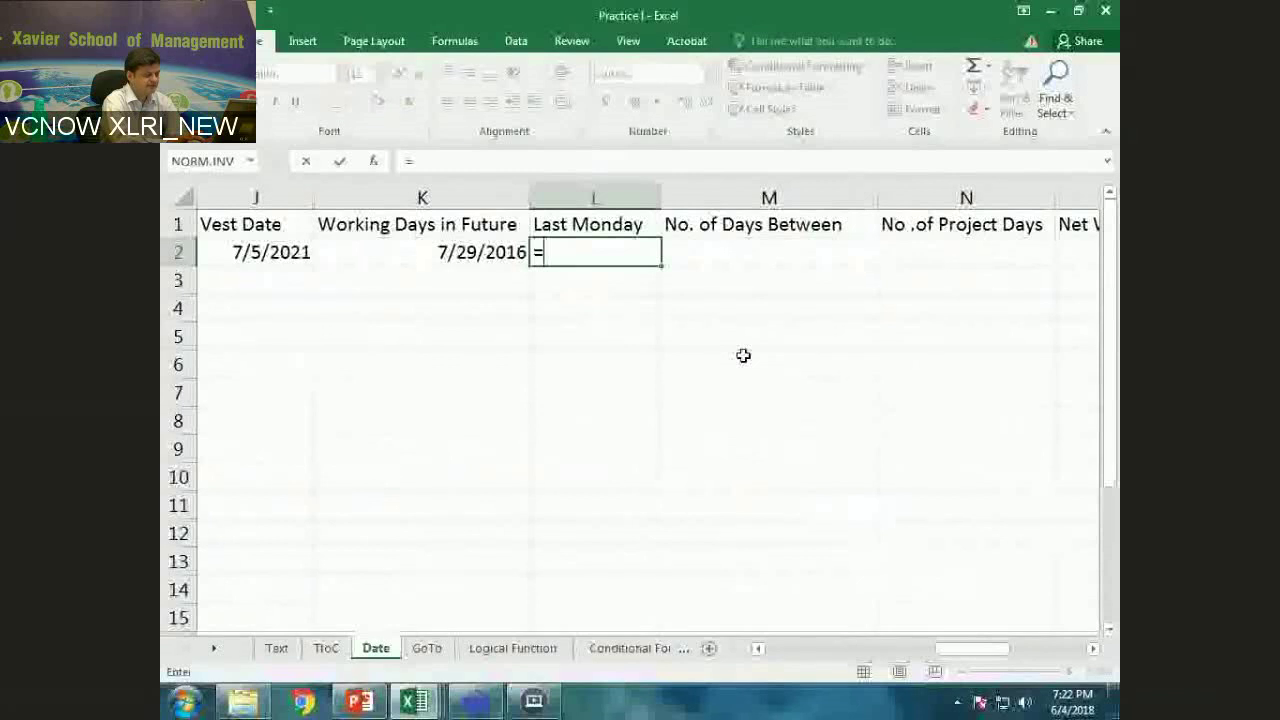
text(a2 - 1)
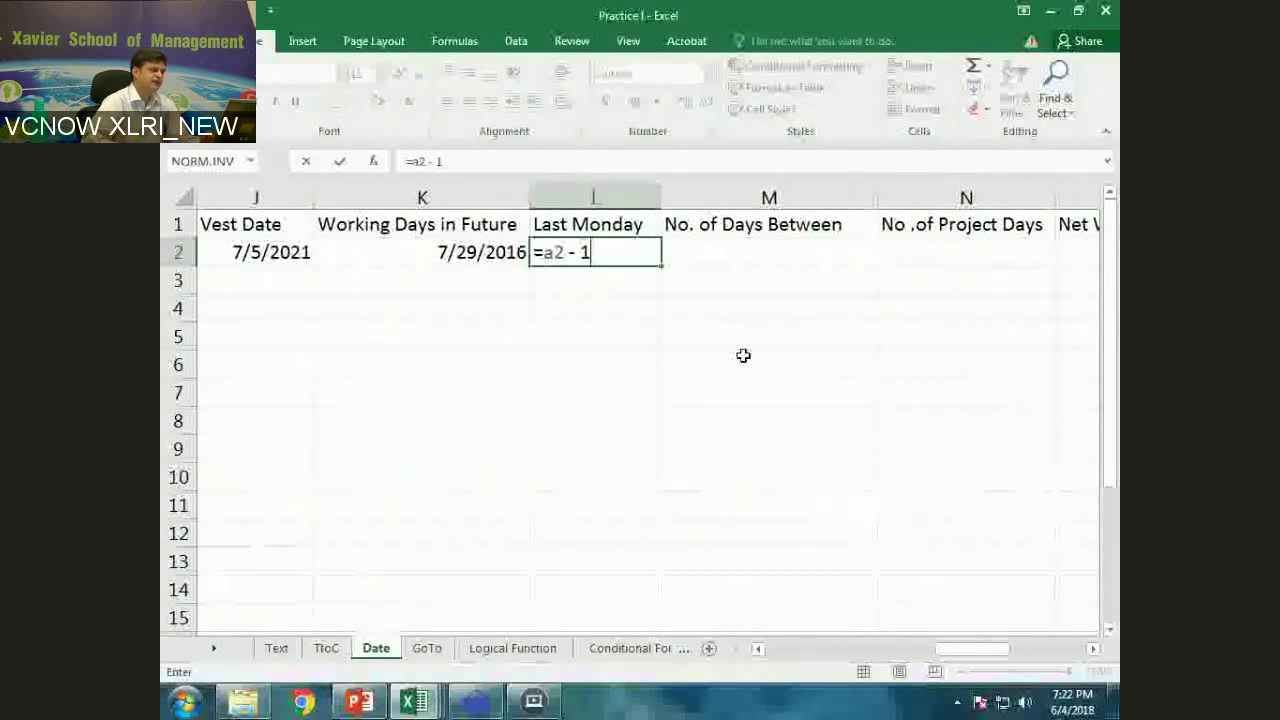
key(ctrl+Return)
click(709, 73)
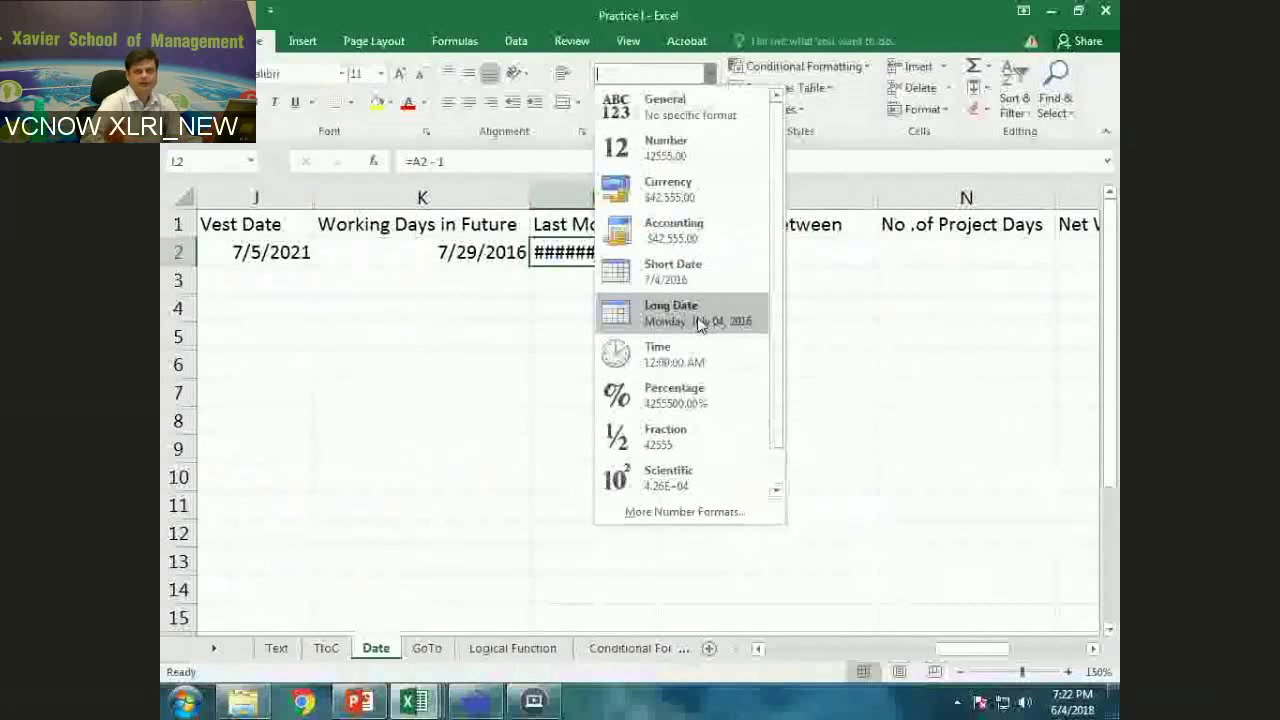
click(700, 323)
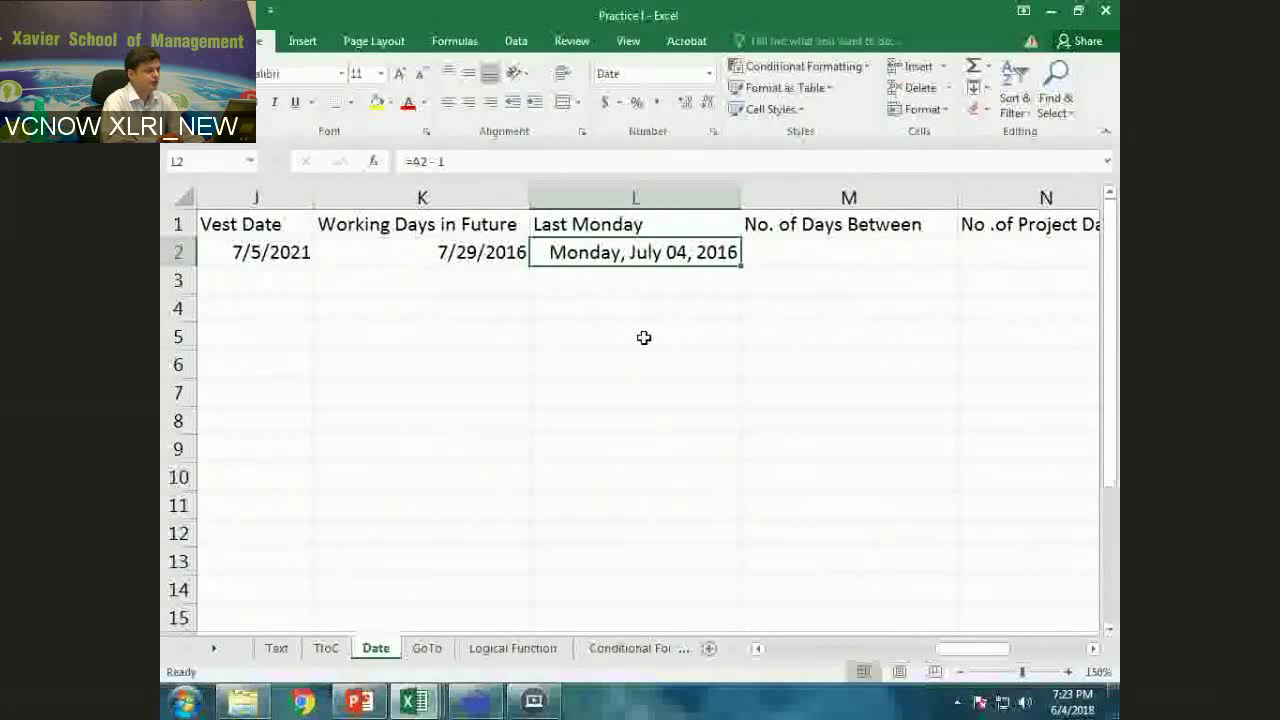
Start a new list with the heading Date in J8 and the formula =TODAY() in J9
click(583, 449)
key(Left)
key(Left)
key(Left)
key(Left)
key(Right)
key(Right)
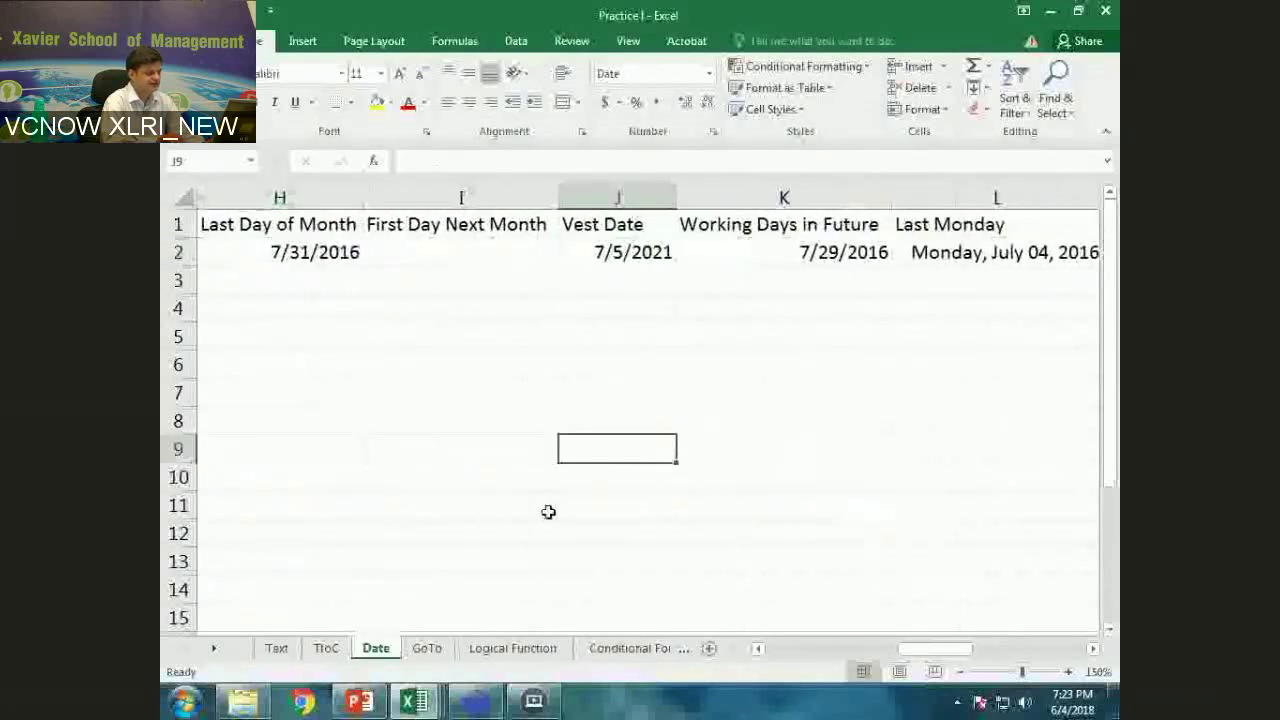
key(Right)
key(Up)
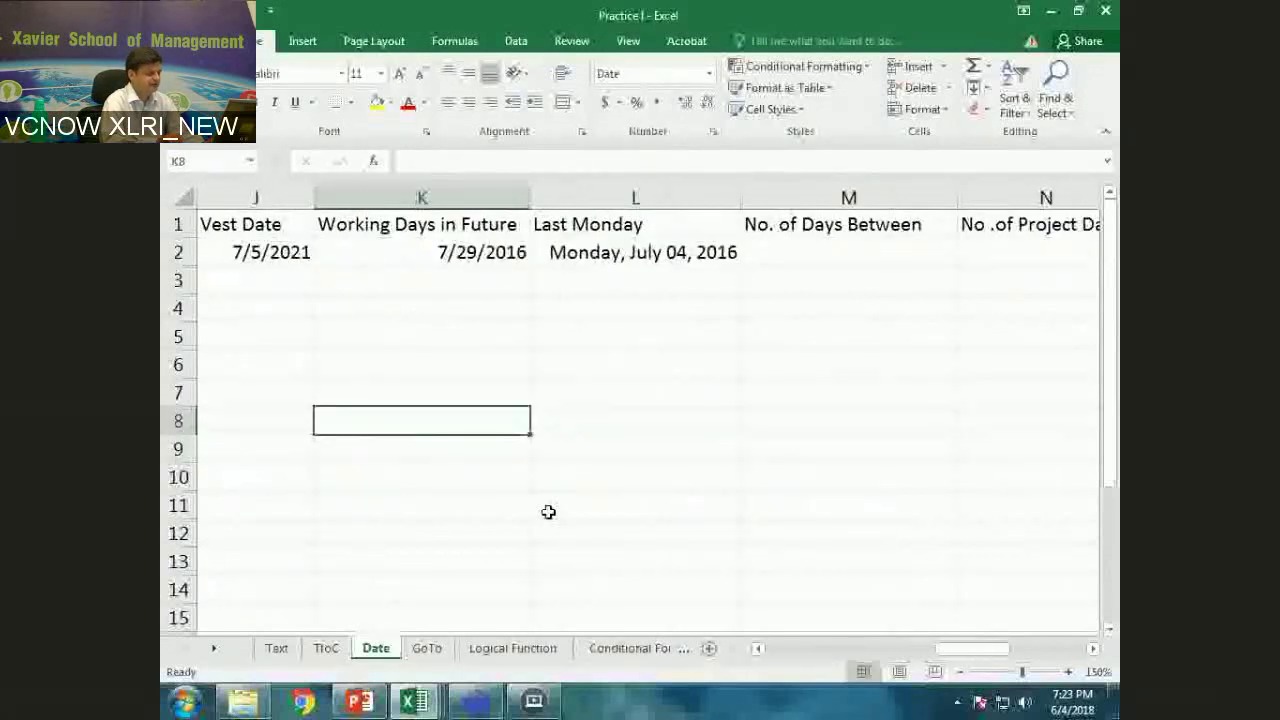
key(Left)
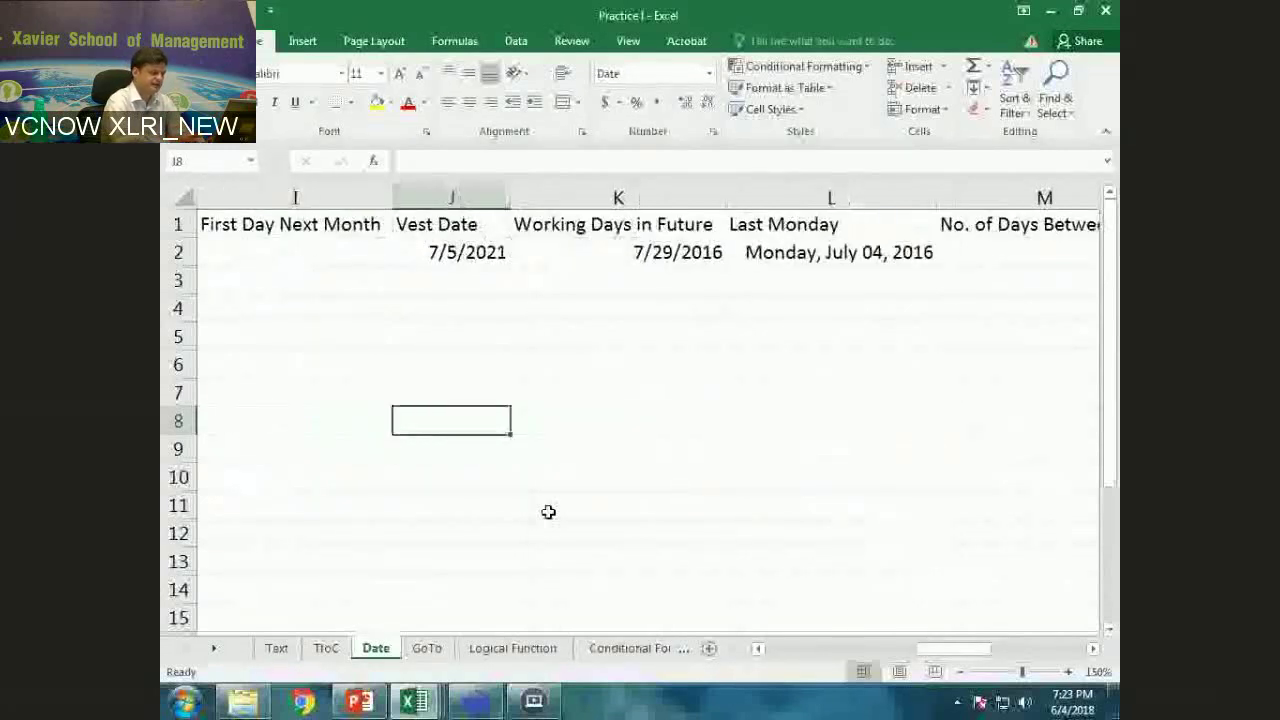
text(Date)
key(Return)
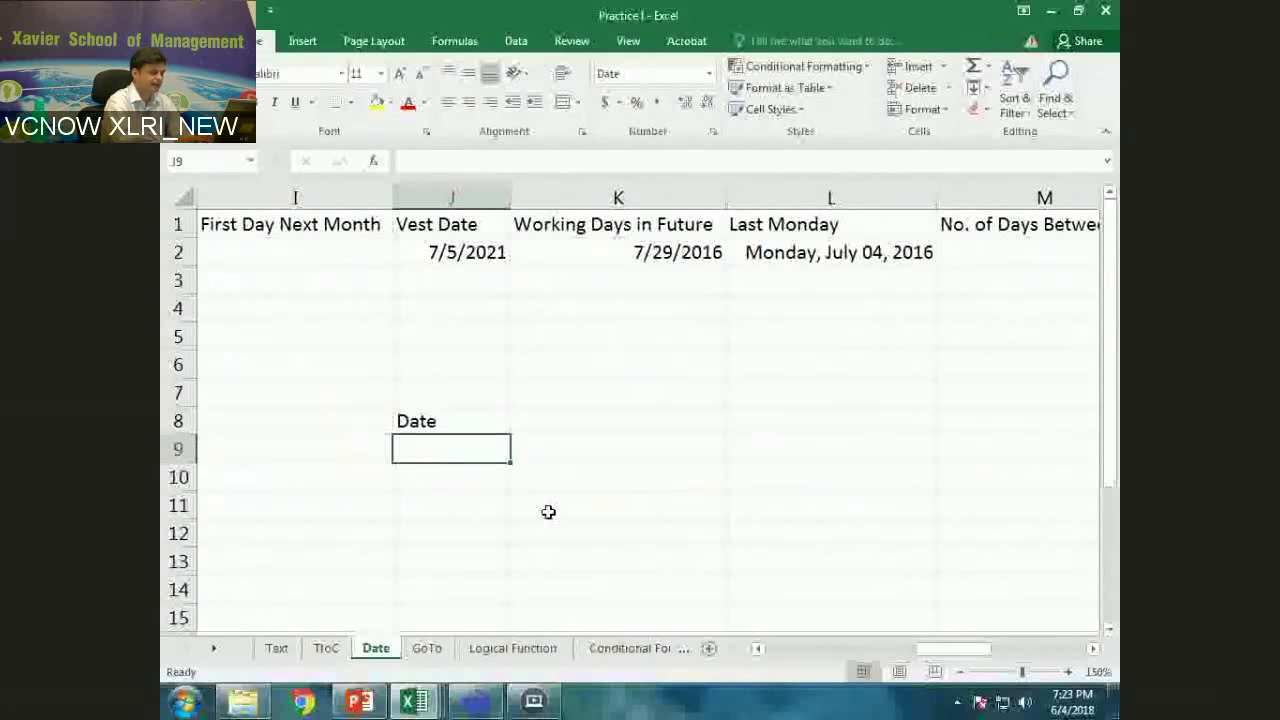
text(=today())
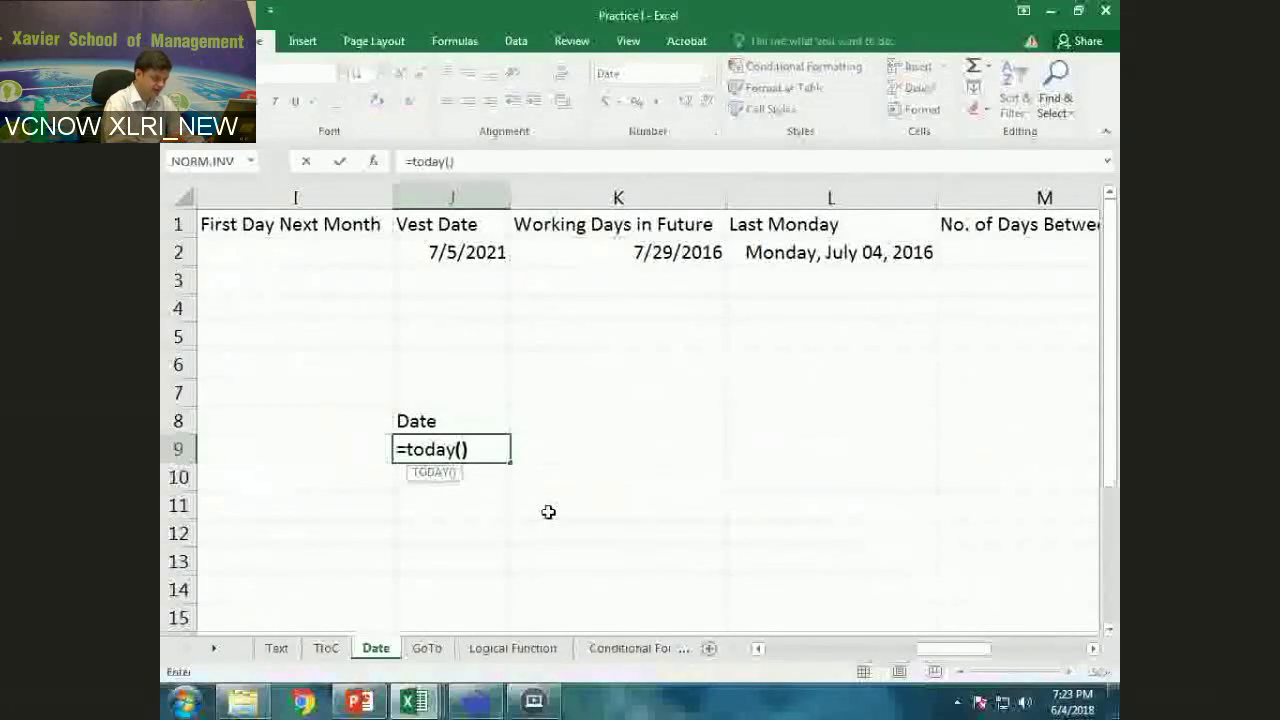
key(ctrl+Return)
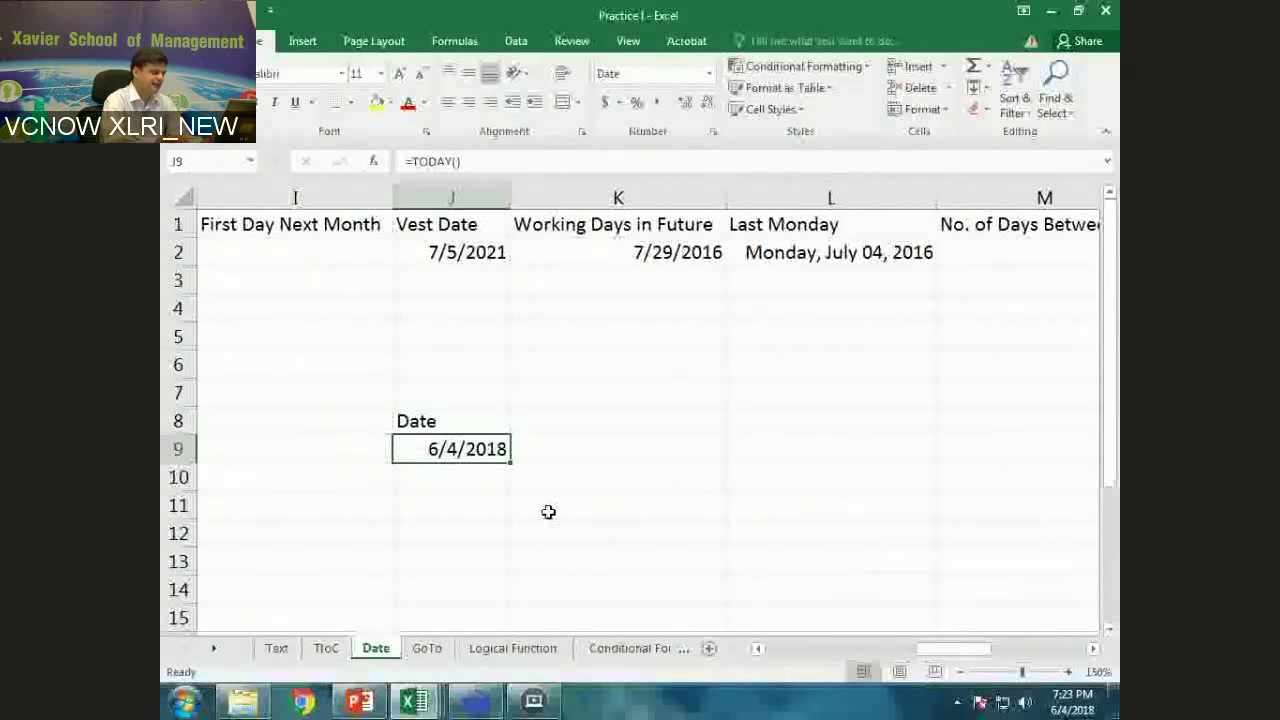
Enter =J9+1 in J10 and fill the formula down through J15
key(Down)
text(=)
key(Up)
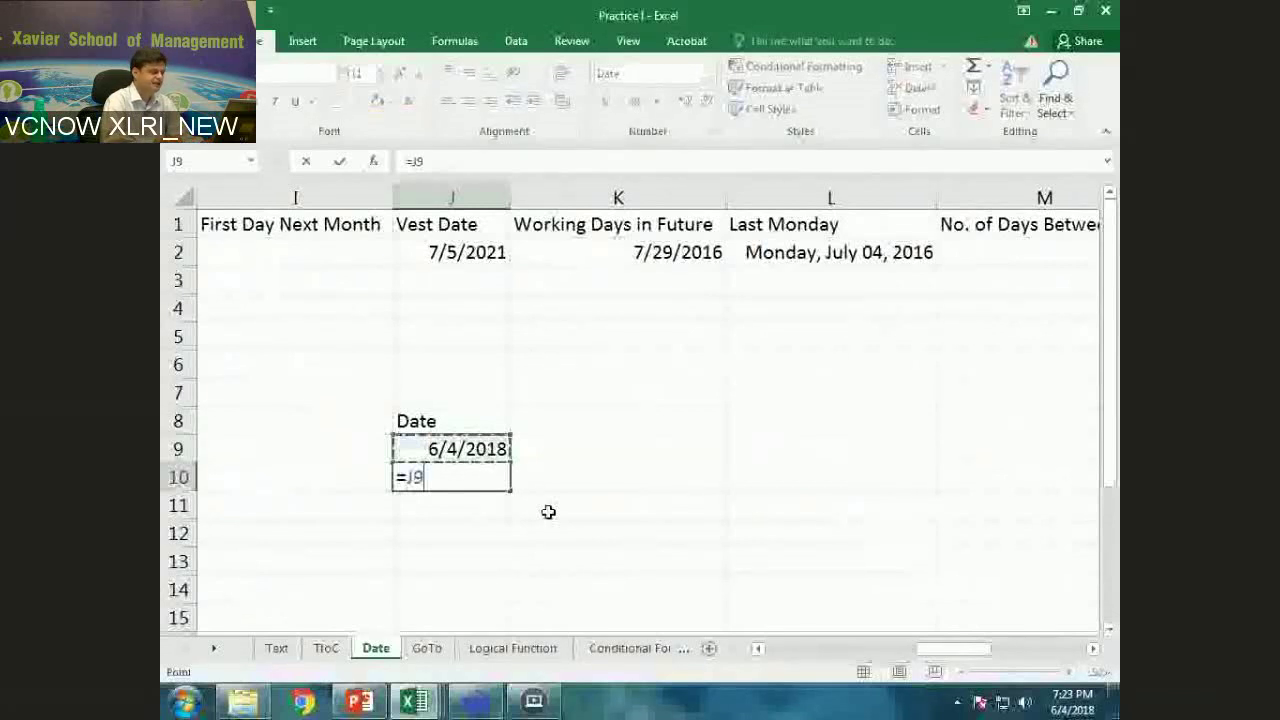
text(+1)
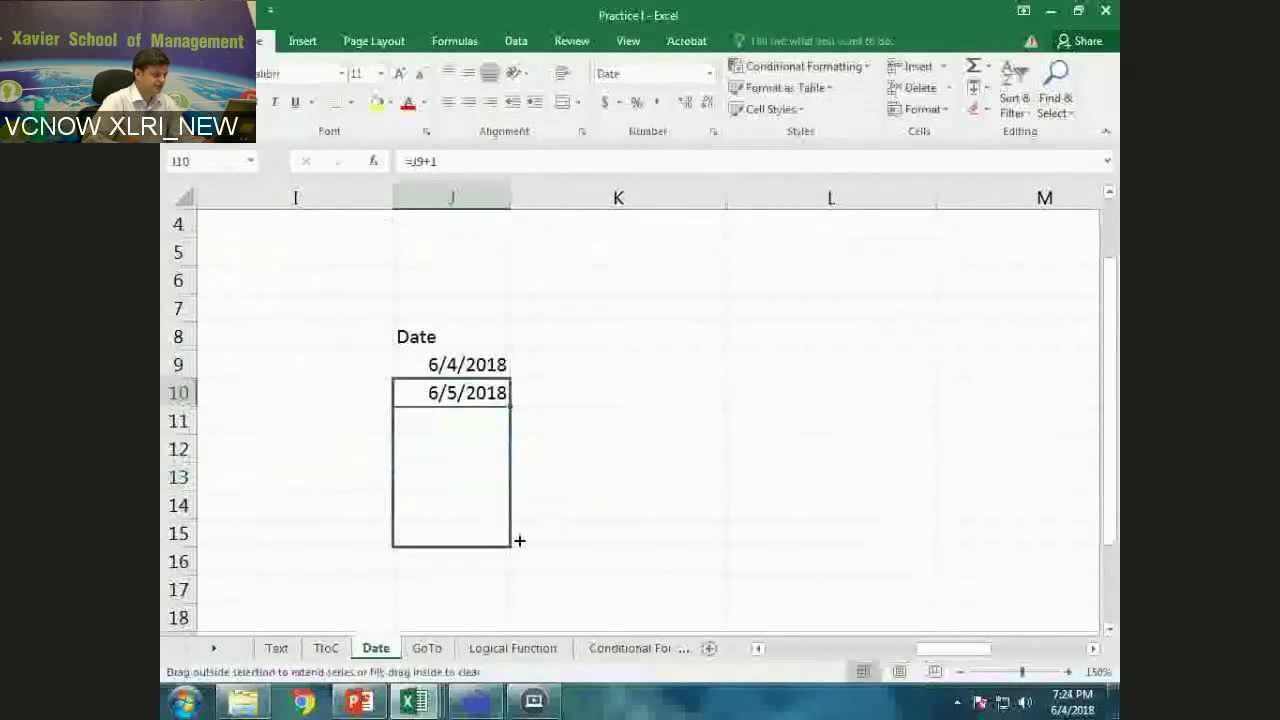
drag(511, 406, 520, 540)
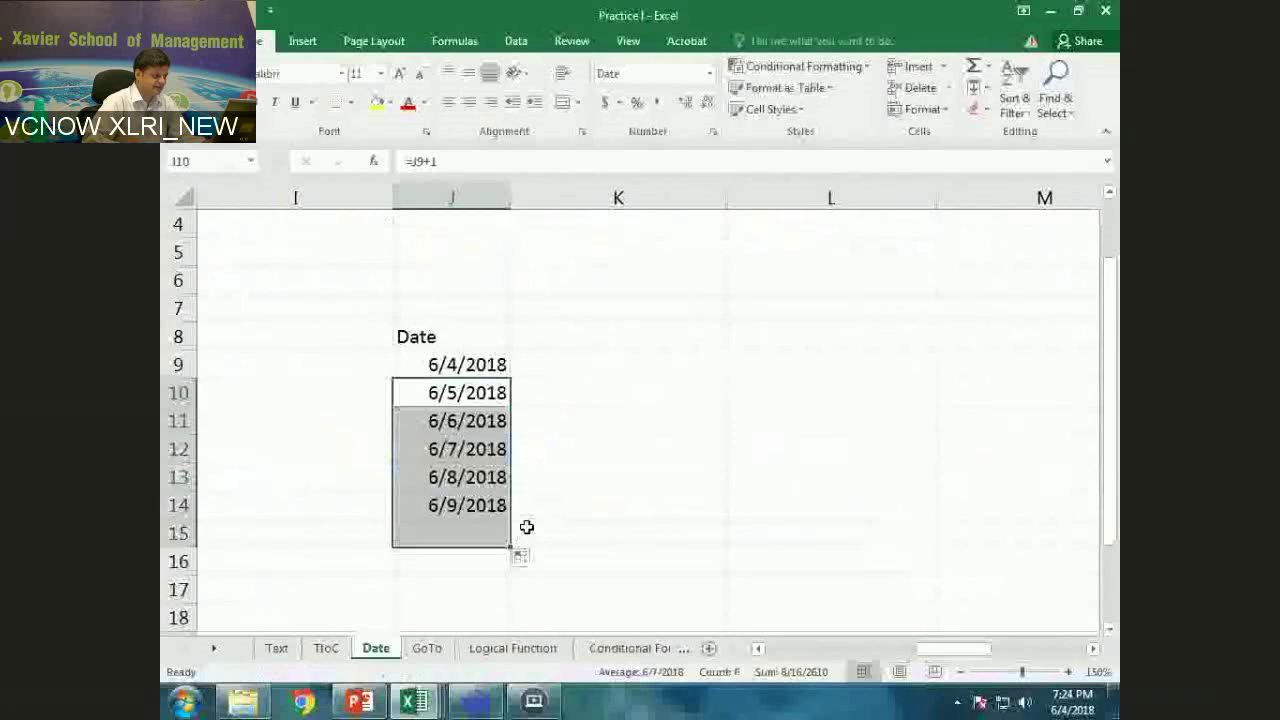
key(ctrl+d)
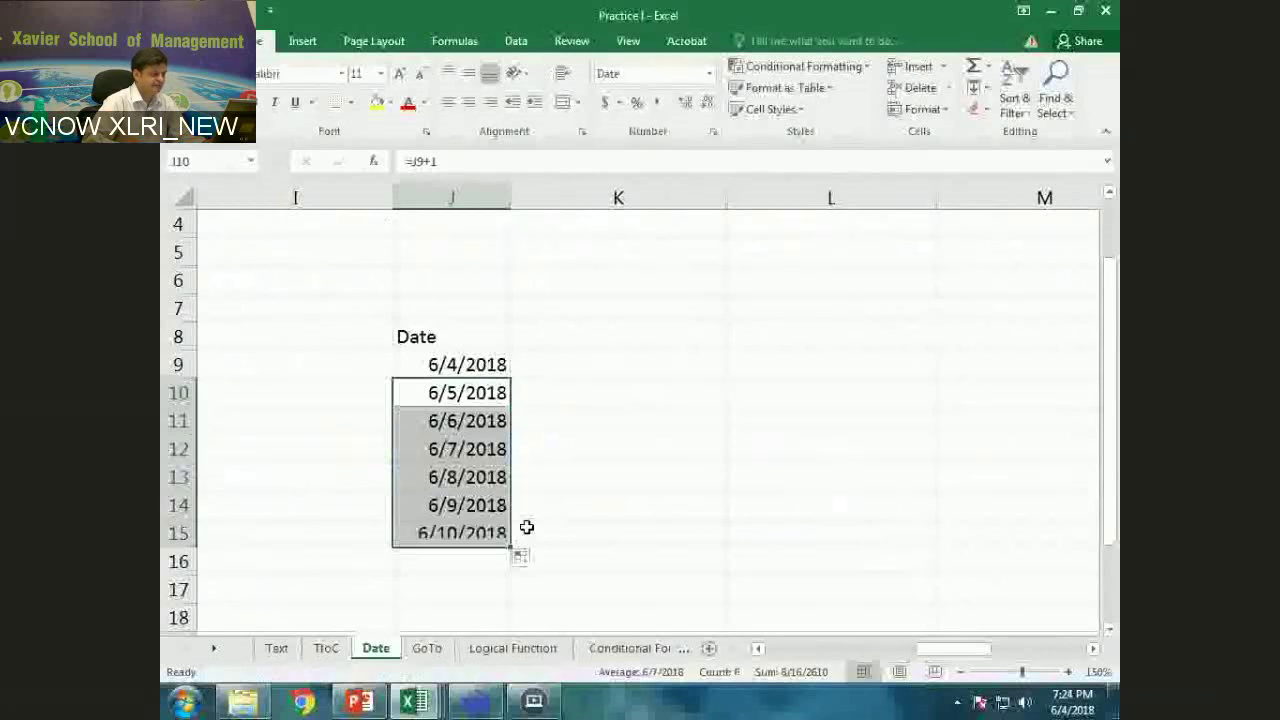
Add the heading Weekday function in K8 beside the Date list
click(447, 364)
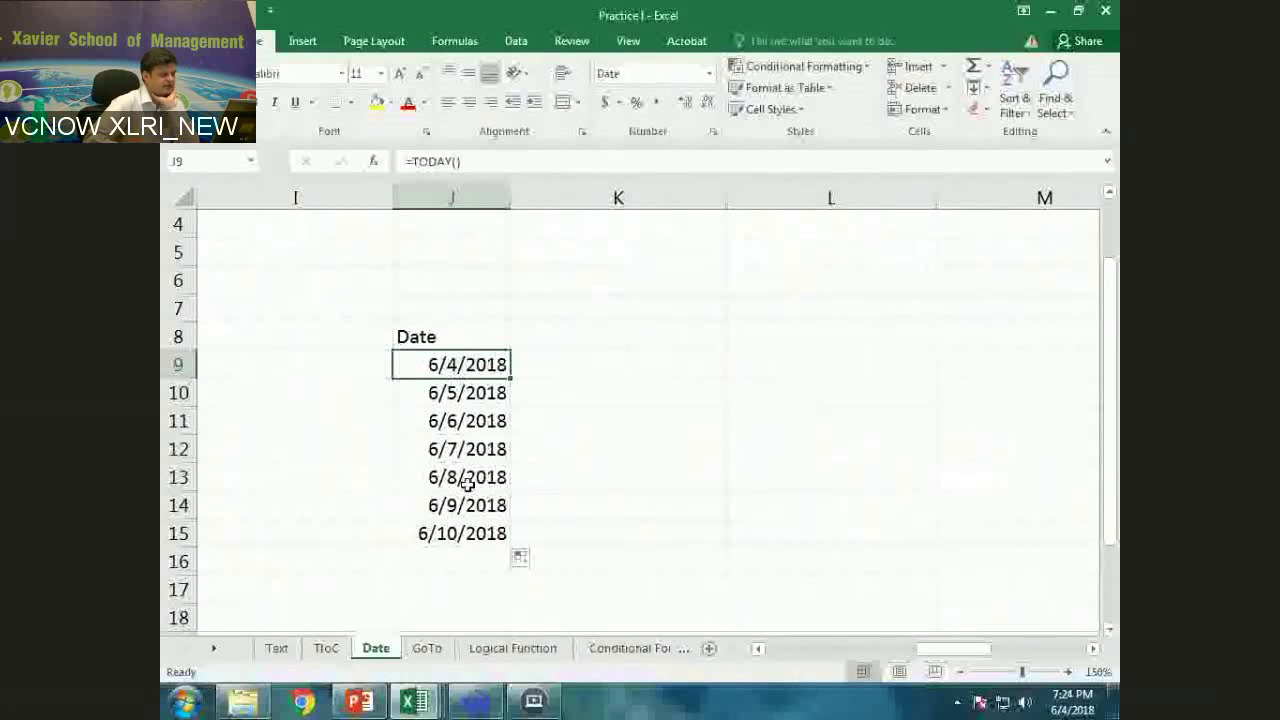
shift+click(456, 535)
click(585, 377)
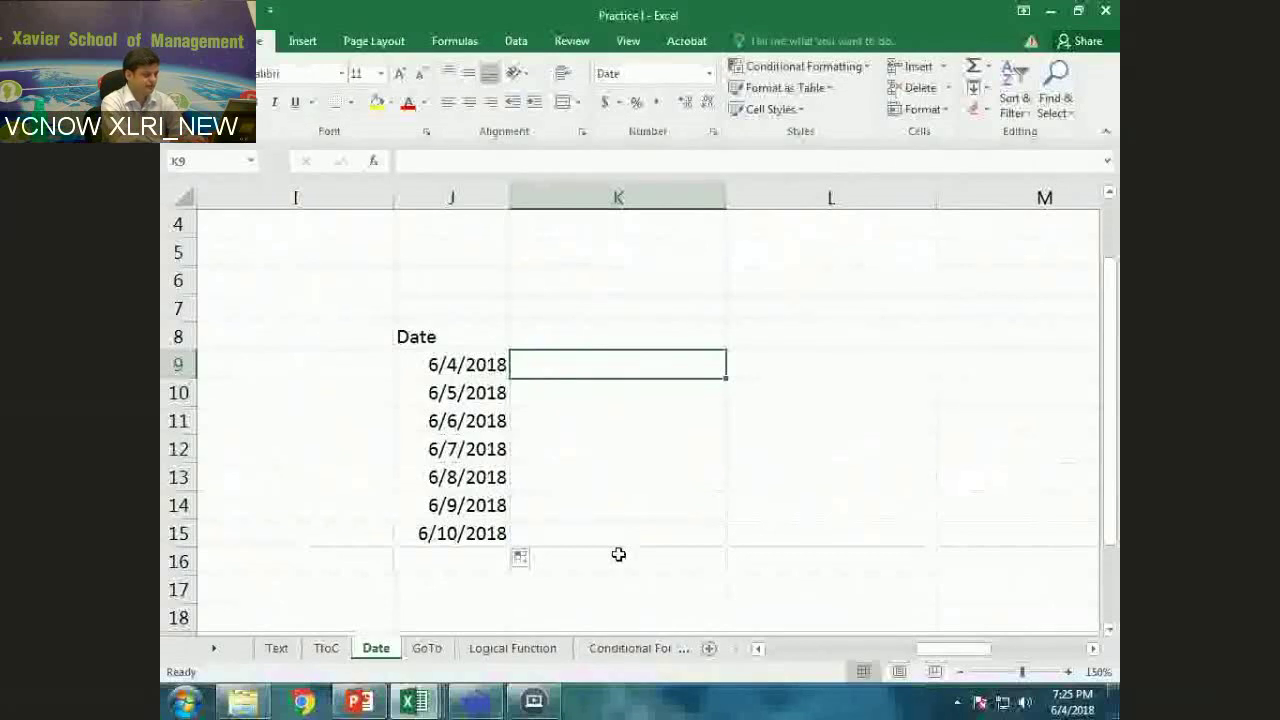
key(Up)
text(W)
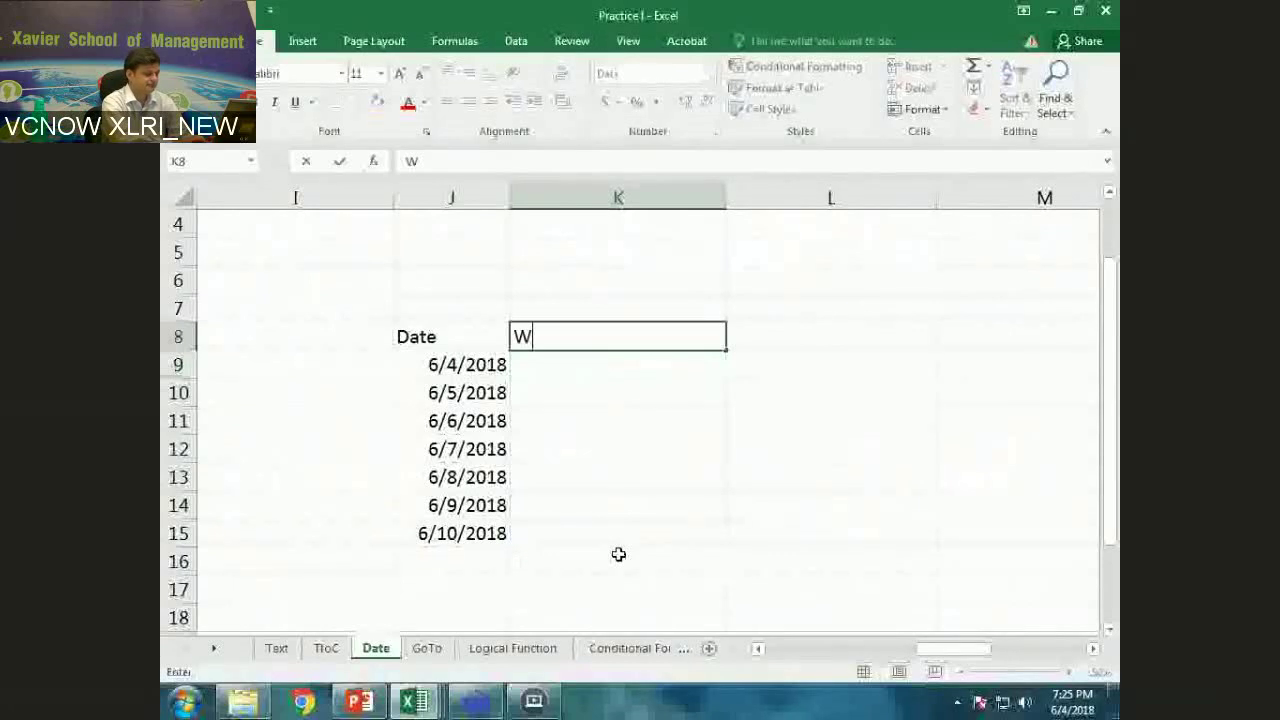
text(eekday function)
key(Return)
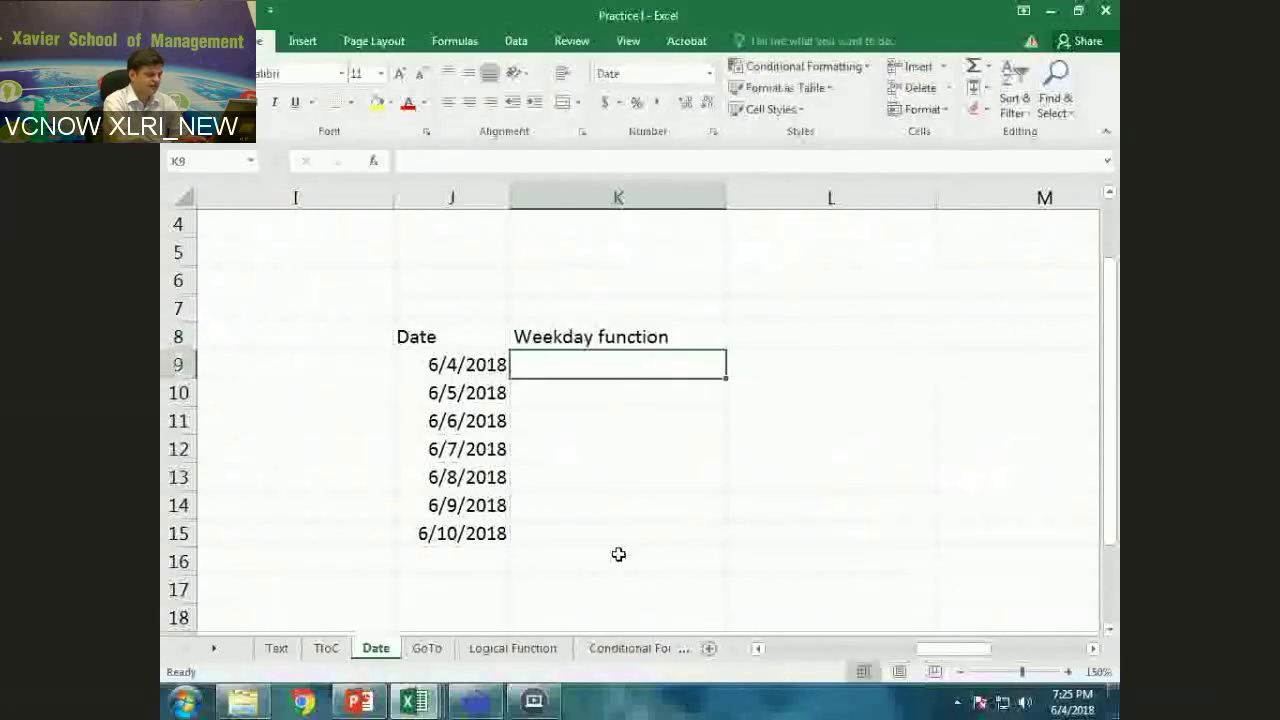
Enter =WEEKDAY(J9,3) in K9 to number the weekday of the first date, counting from Monday as 0
text(=we)
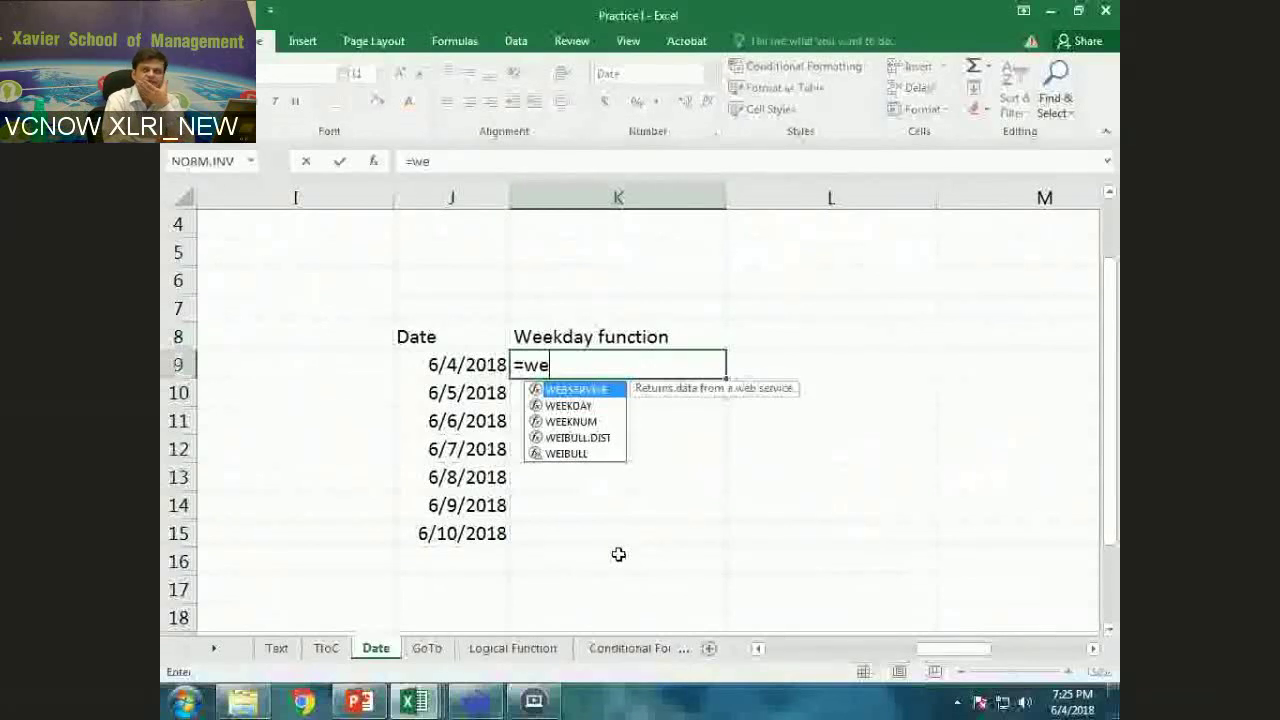
key(Down)
key(Tab)
key(Left)
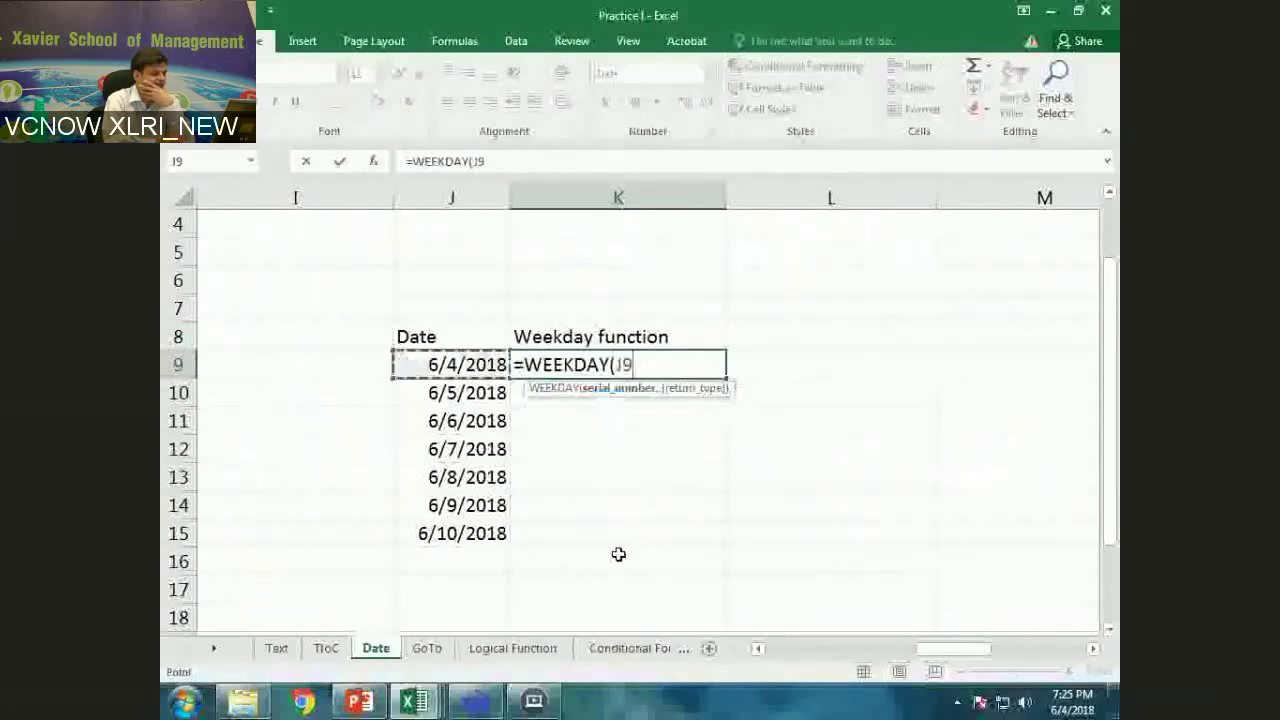
text(,)
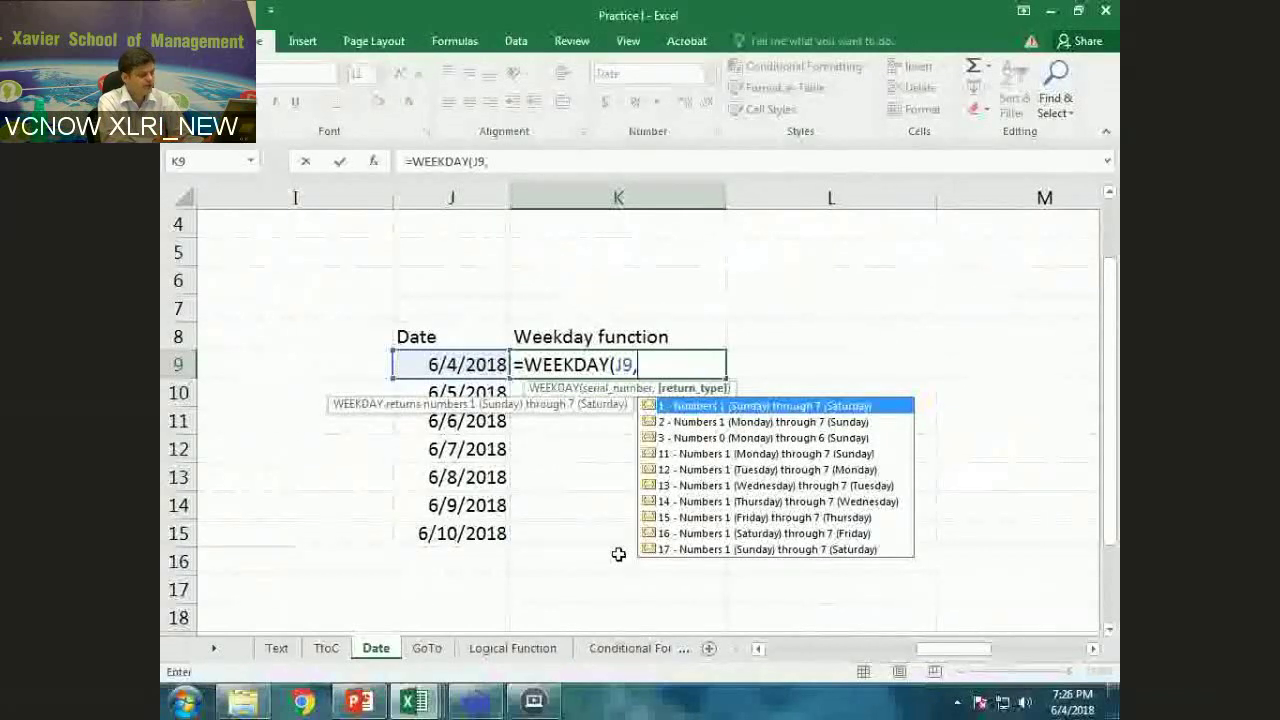
text(3)
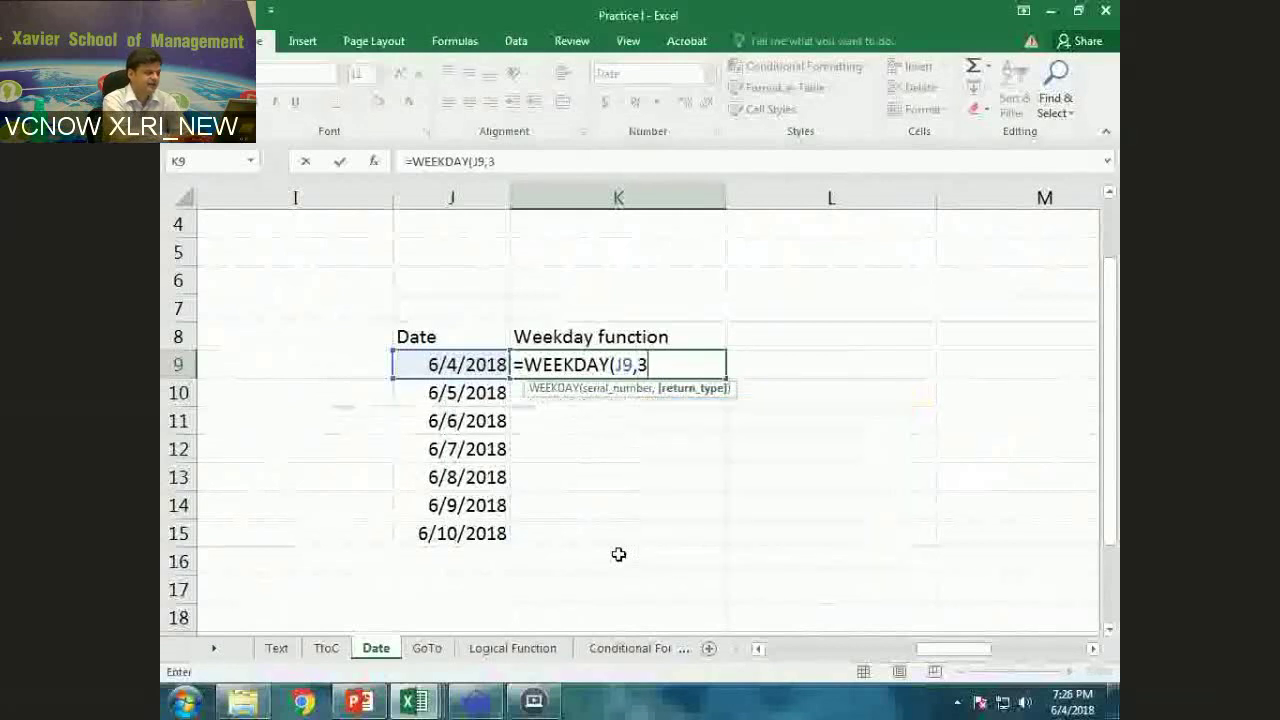
text())
key(Return)
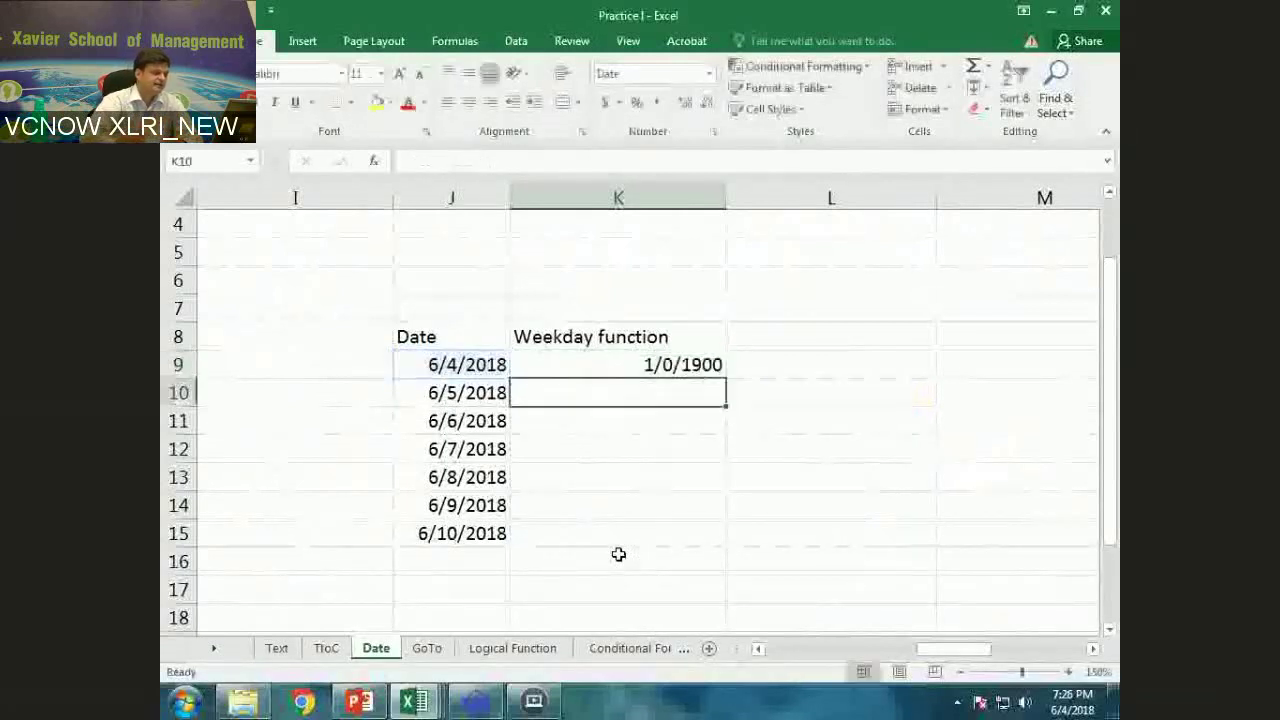
Set the number format of K9:K15 to General, keeping the WEEKDAY formula in K9
click(618, 556)
right_click(618, 558)
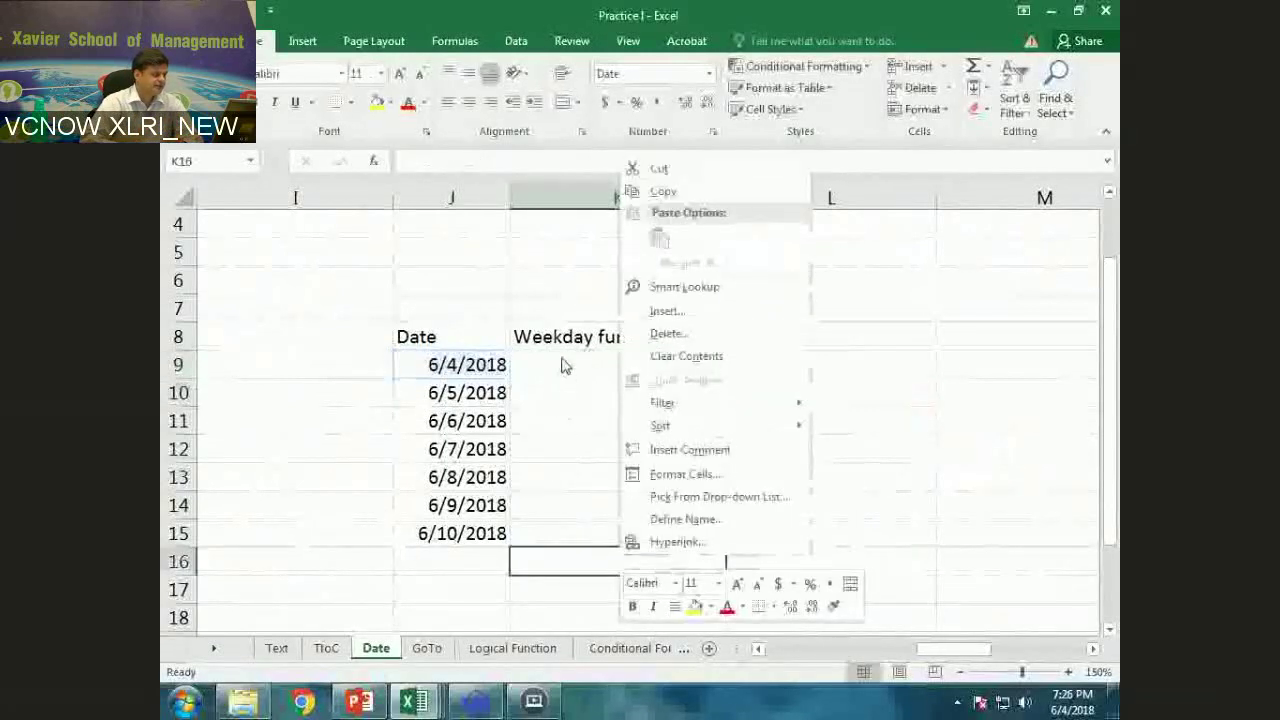
key(Escape)
drag(600, 364, 645, 529)
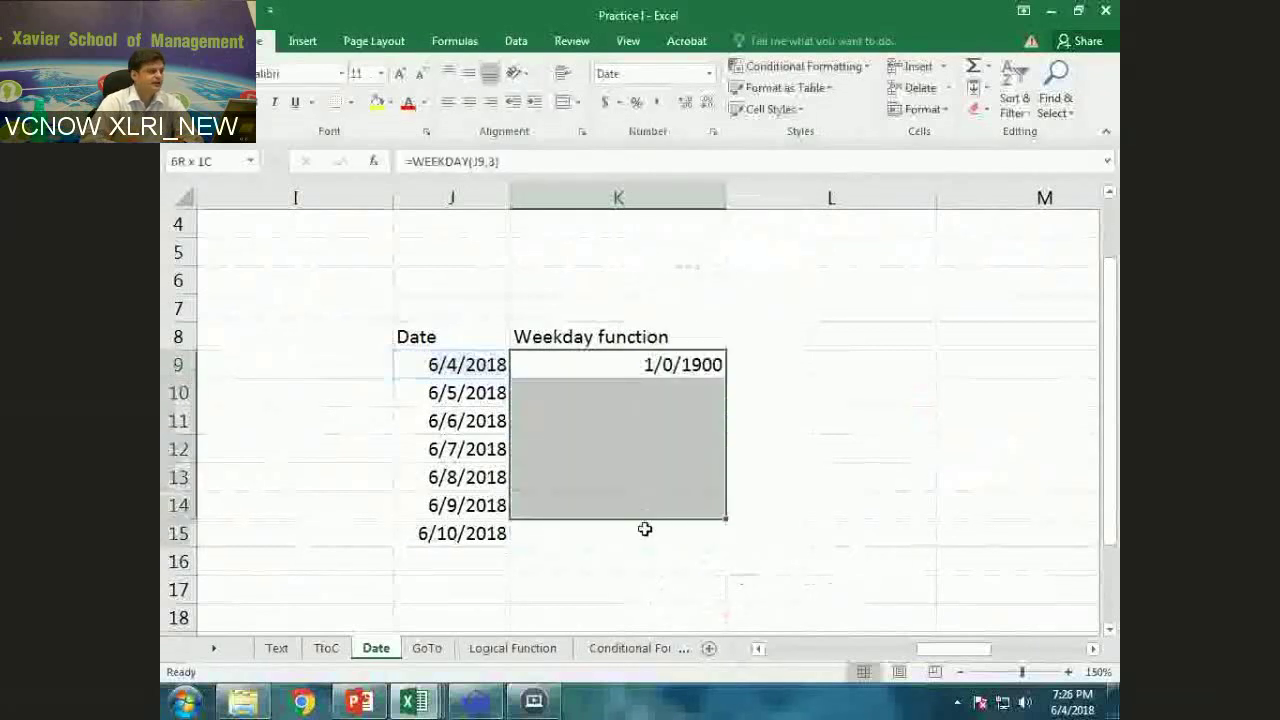
drag(645, 529, 646, 537)
click(709, 73)
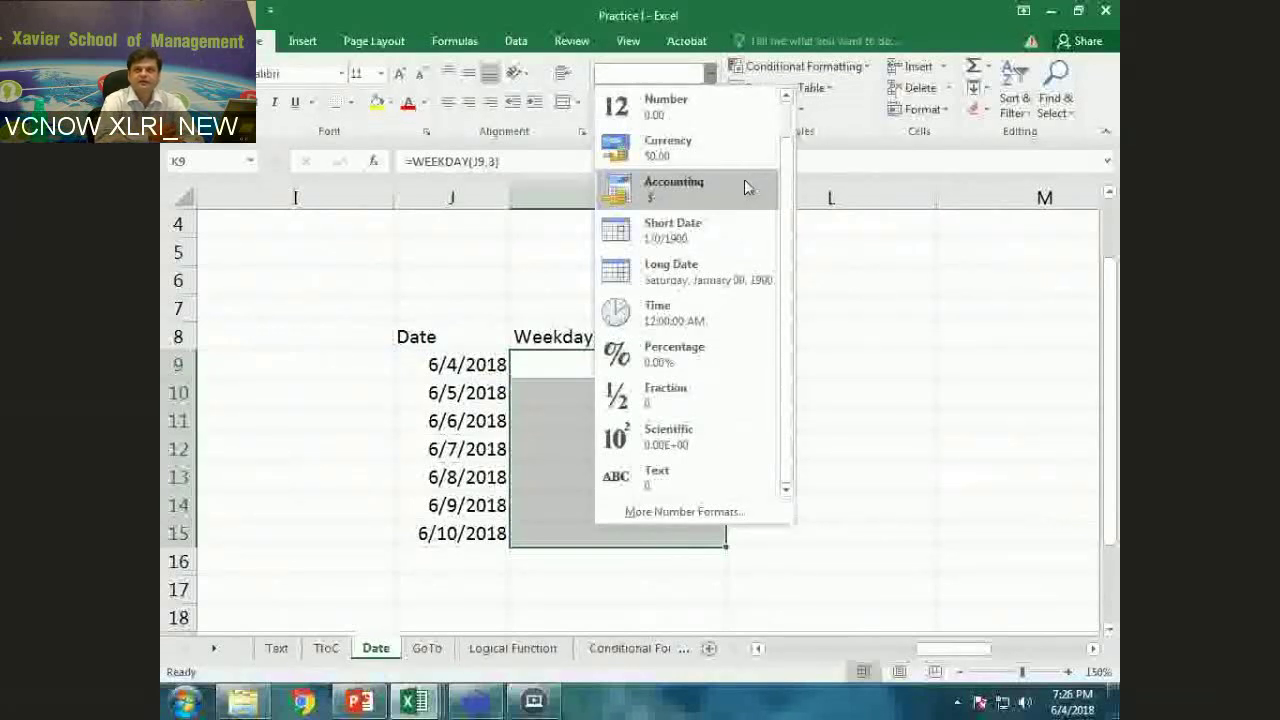
key(Escape)
key(F2)
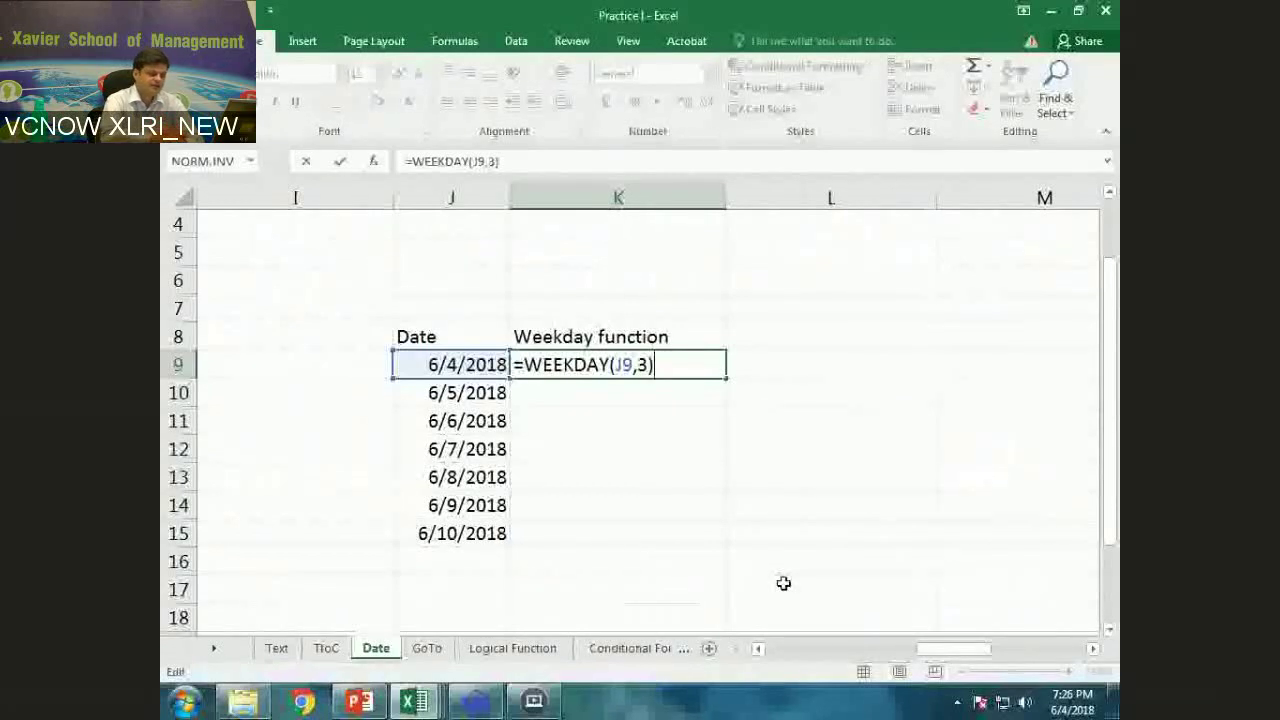
key(Return)
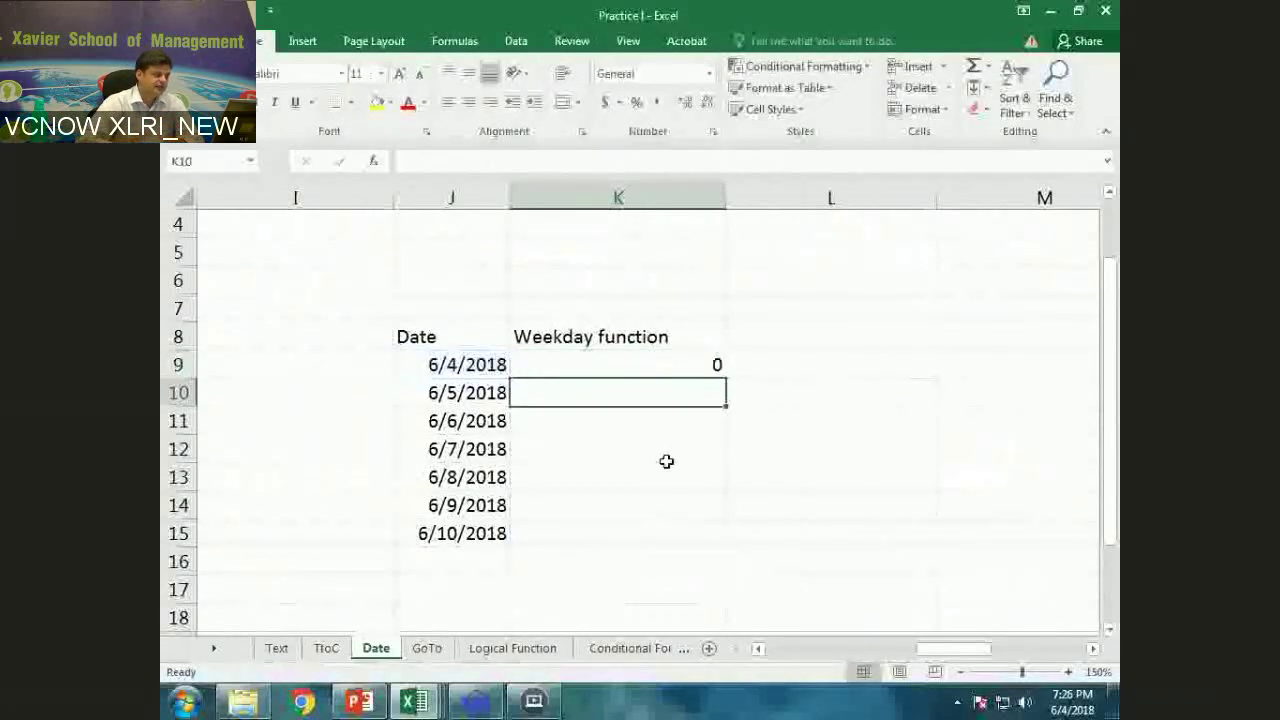
Fill the WEEKDAY formula from K9 down through K15 and review the weekday numbers against the dates
click(684, 366)
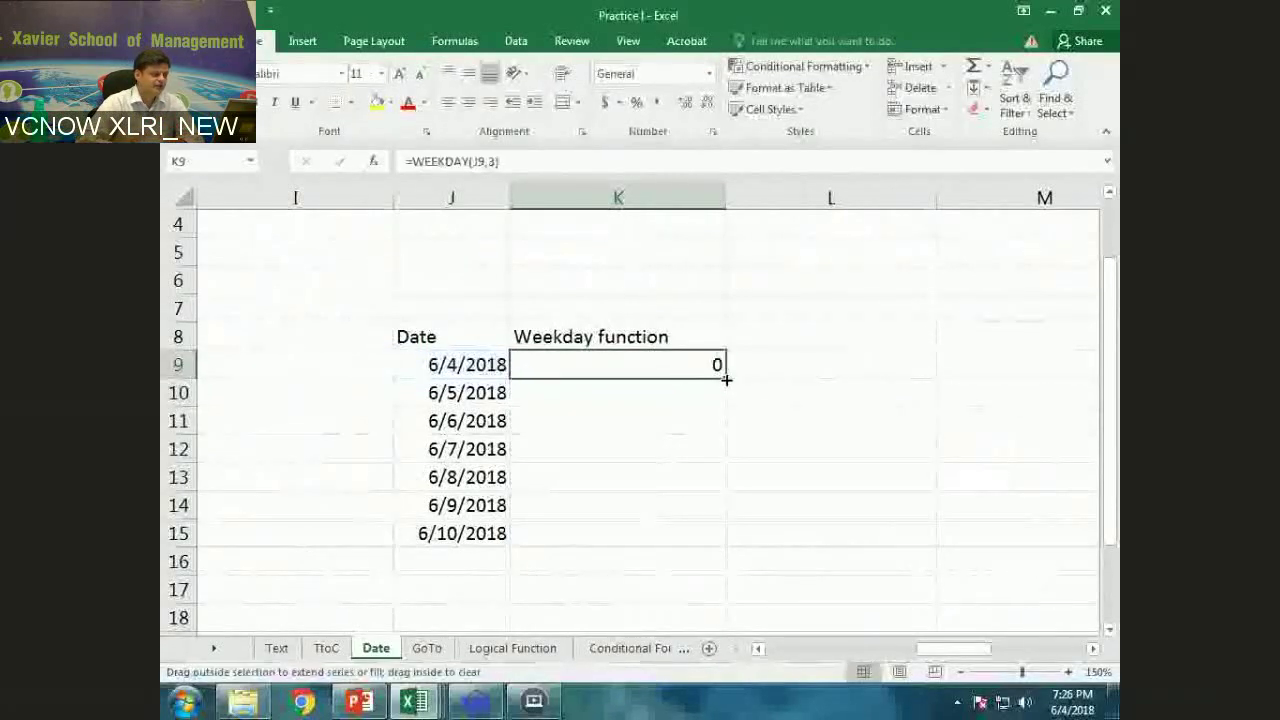
double_click(727, 379)
click(775, 434)
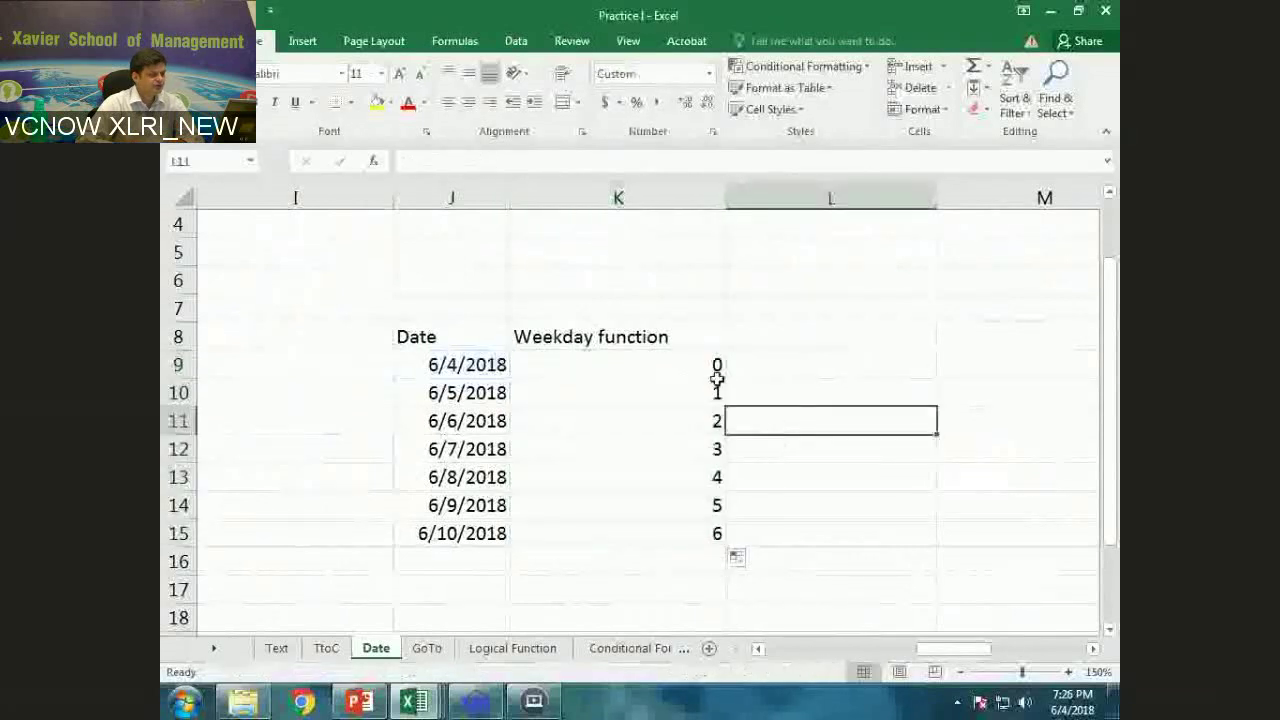
drag(700, 366, 701, 513)
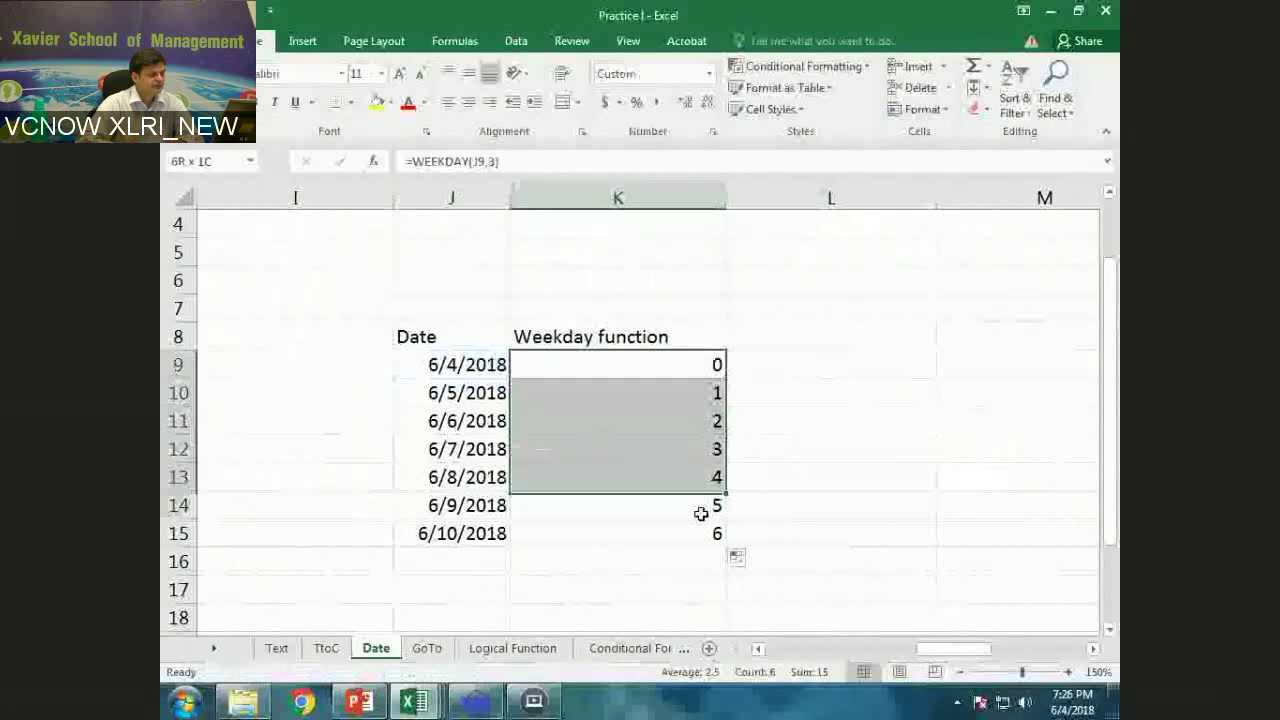
drag(701, 513, 701, 545)
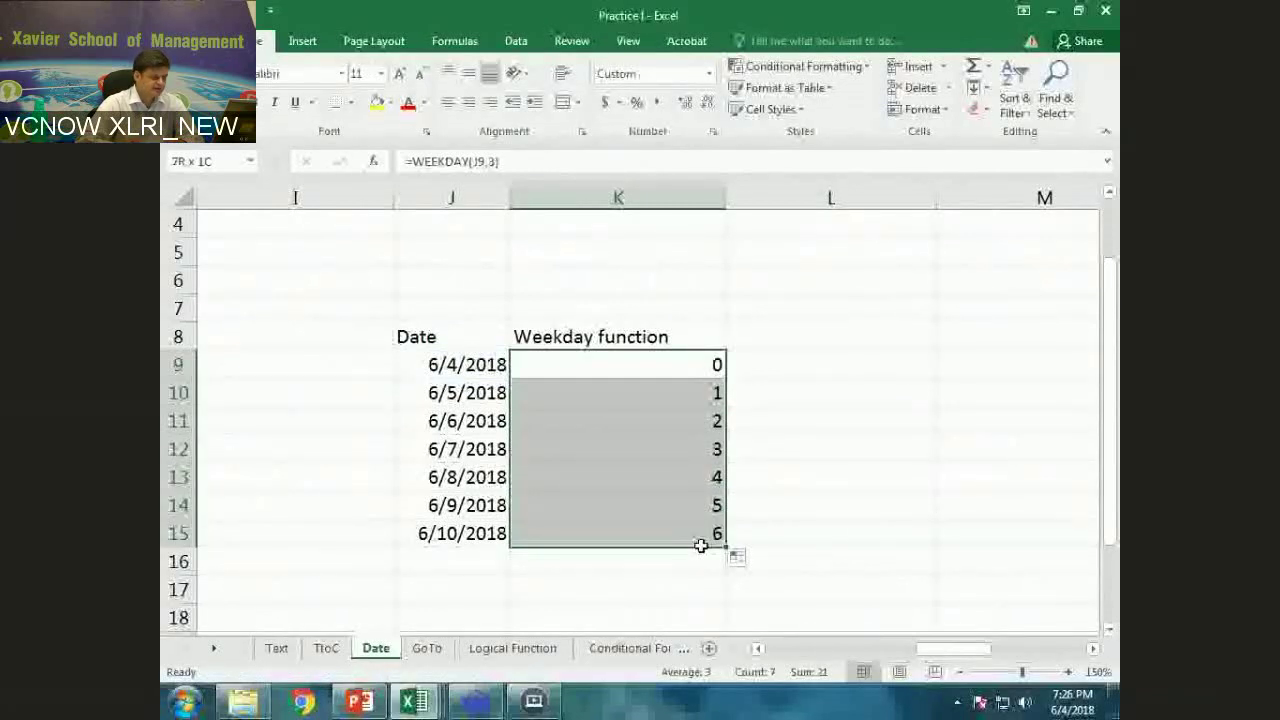
click(442, 544)
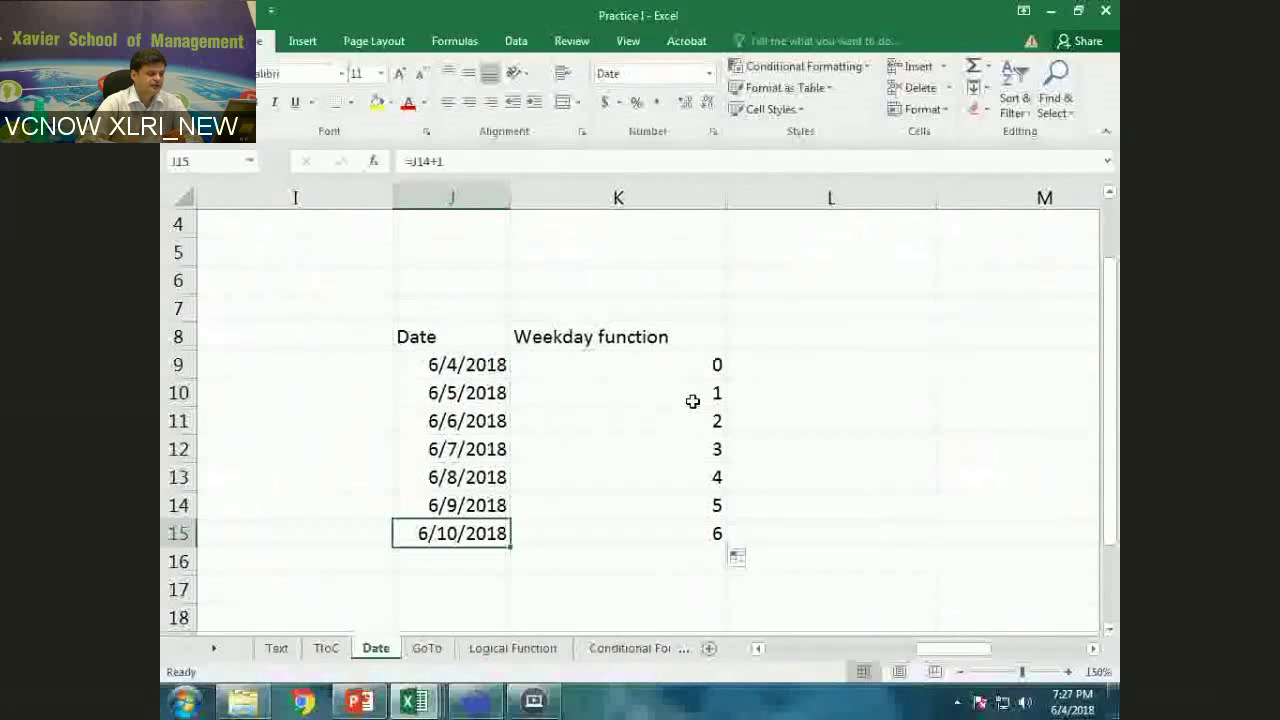
Replace the Last Monday formula in L2 with =A2-WEEKDAY(A2,3)
scroll(692, 401, up, 1)
click(830, 253)
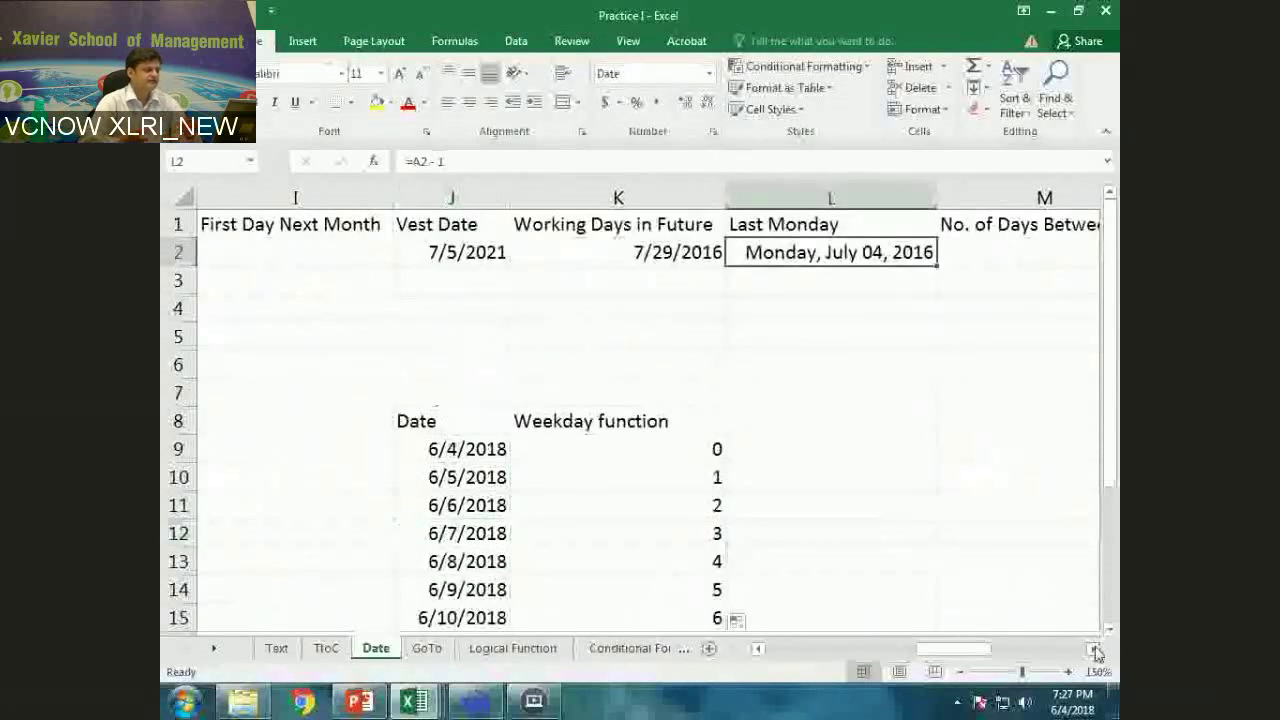
click(1096, 651)
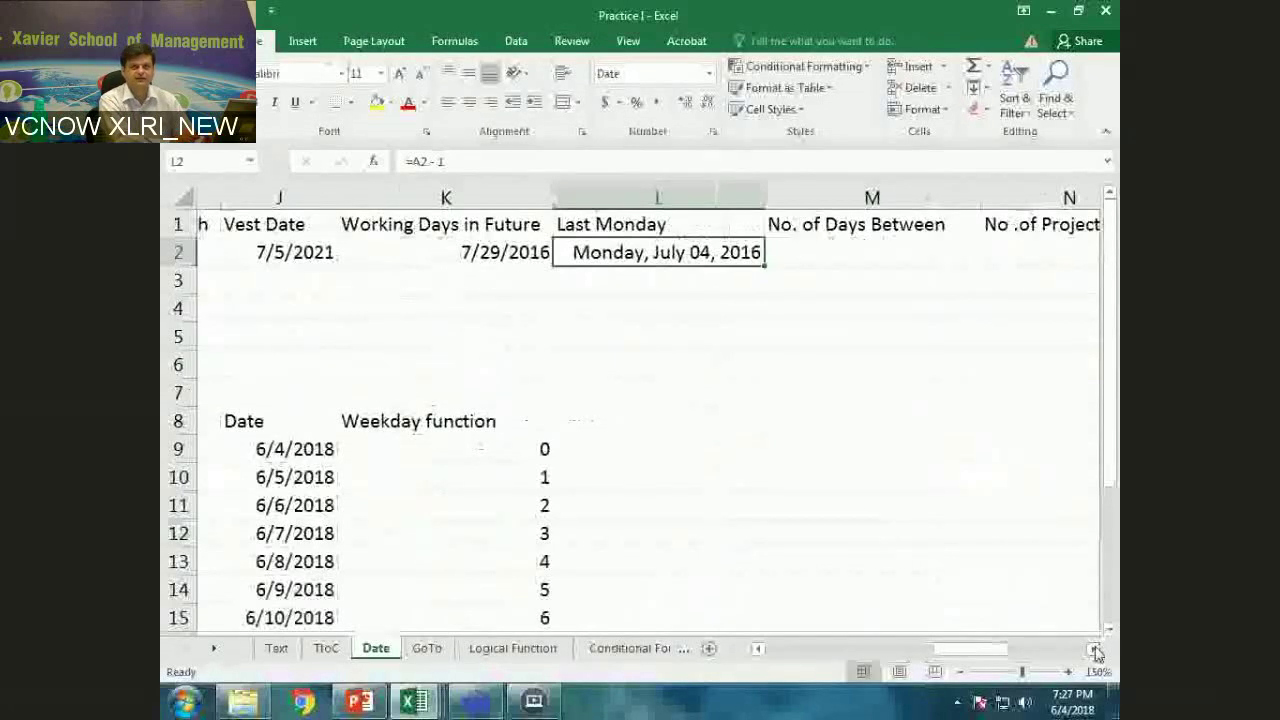
click(1096, 651)
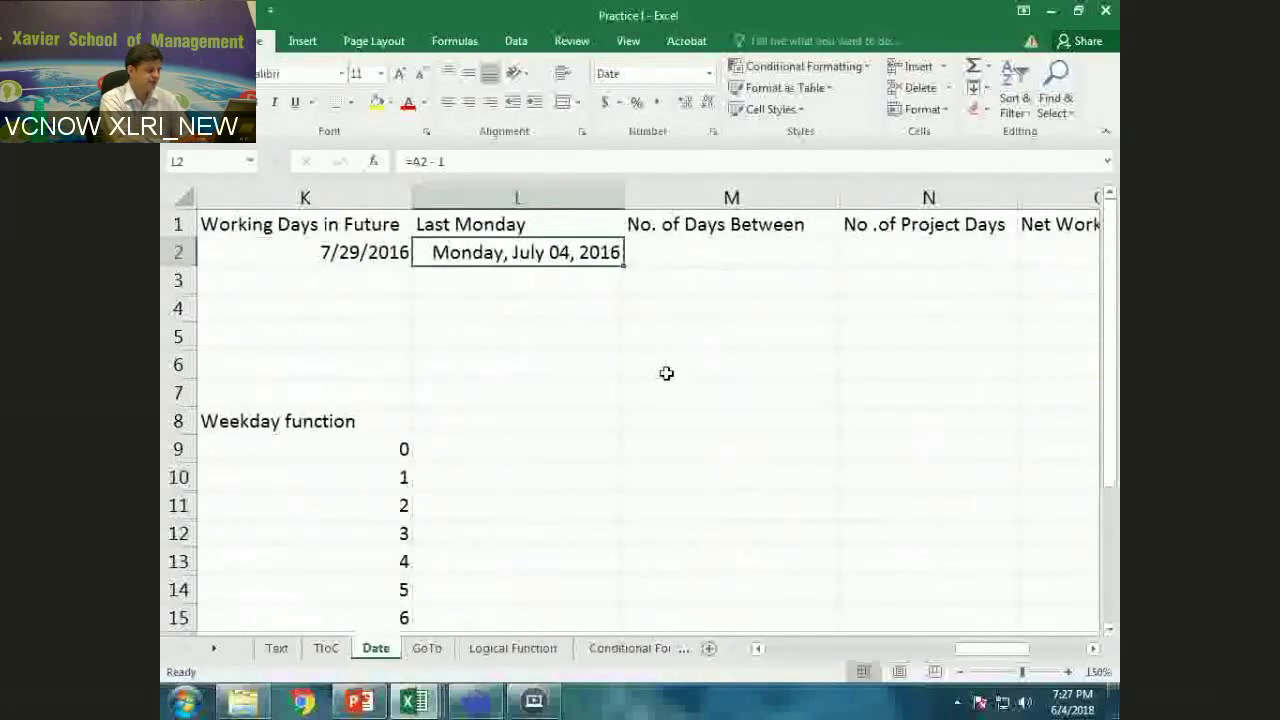
text(=a2-wee)
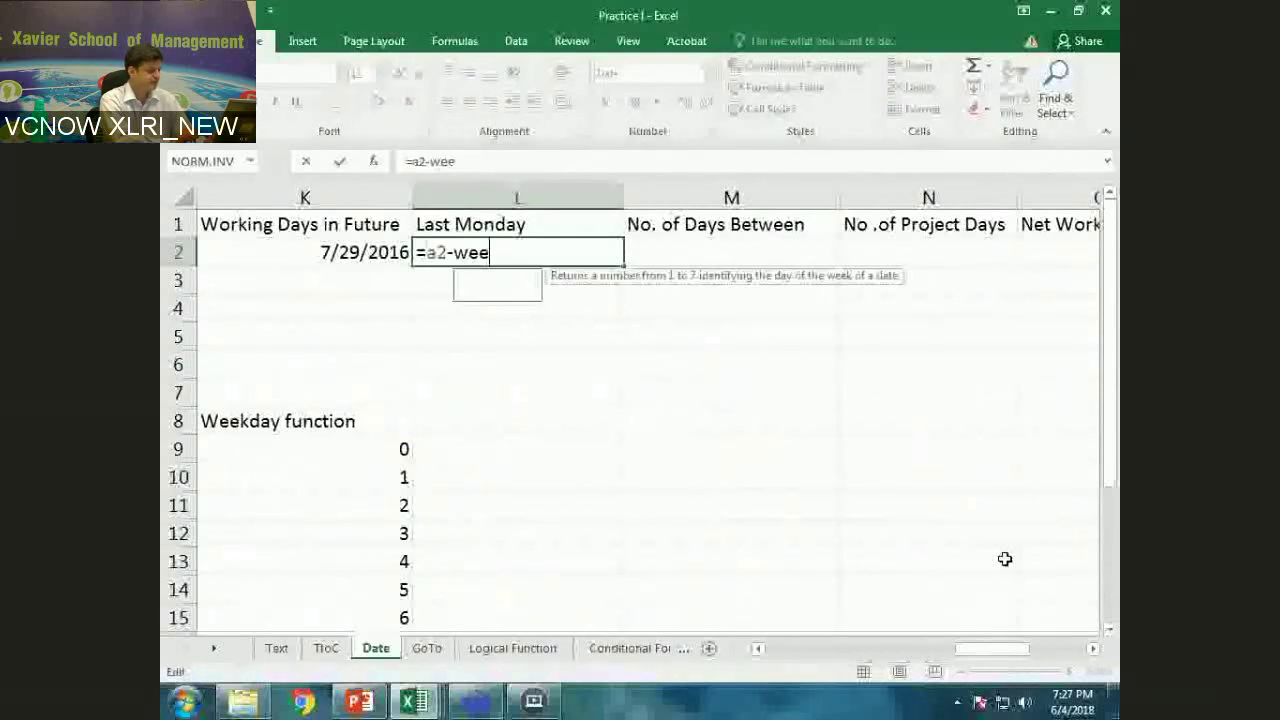
text(k)
key(Tab)
text(a)
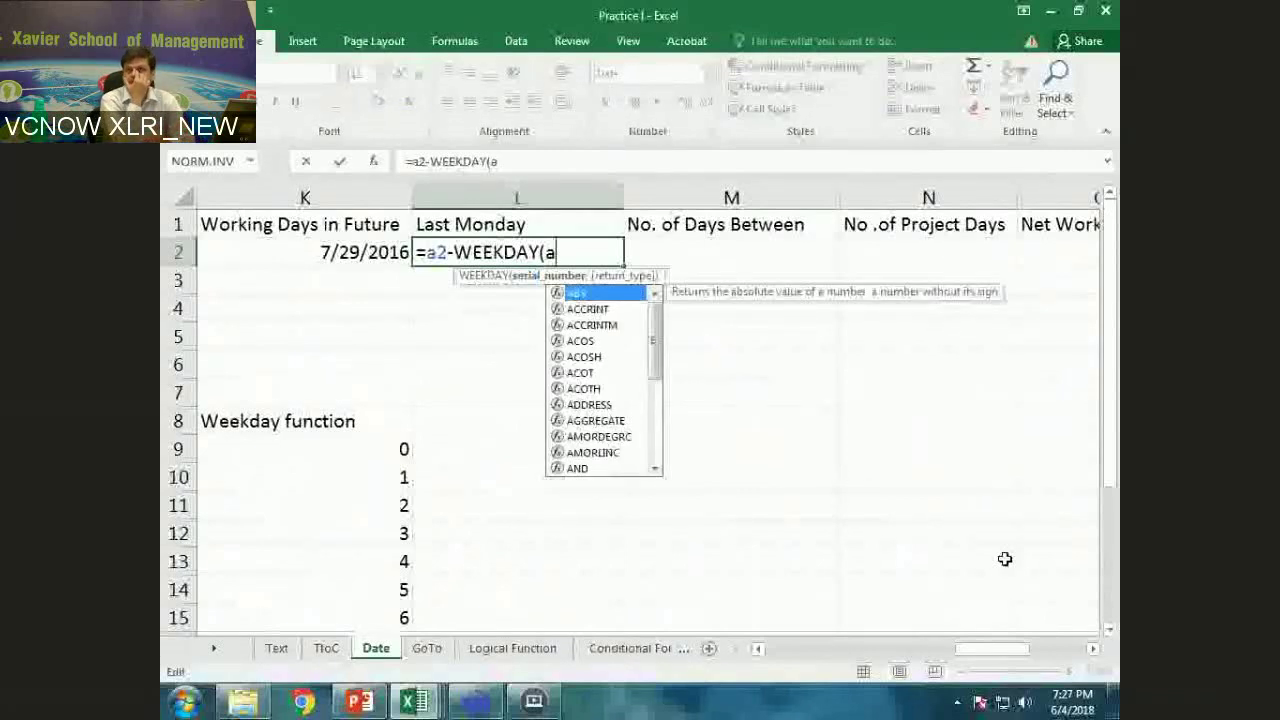
text(2,3))
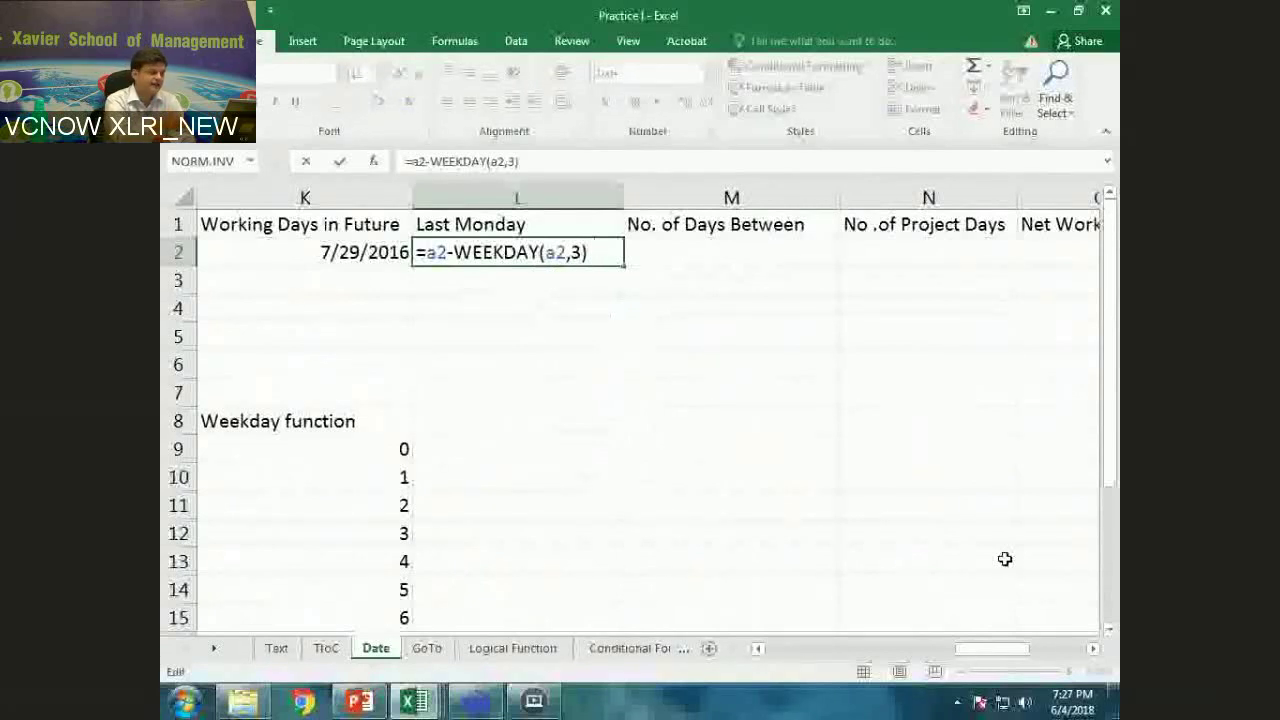
key(Return)
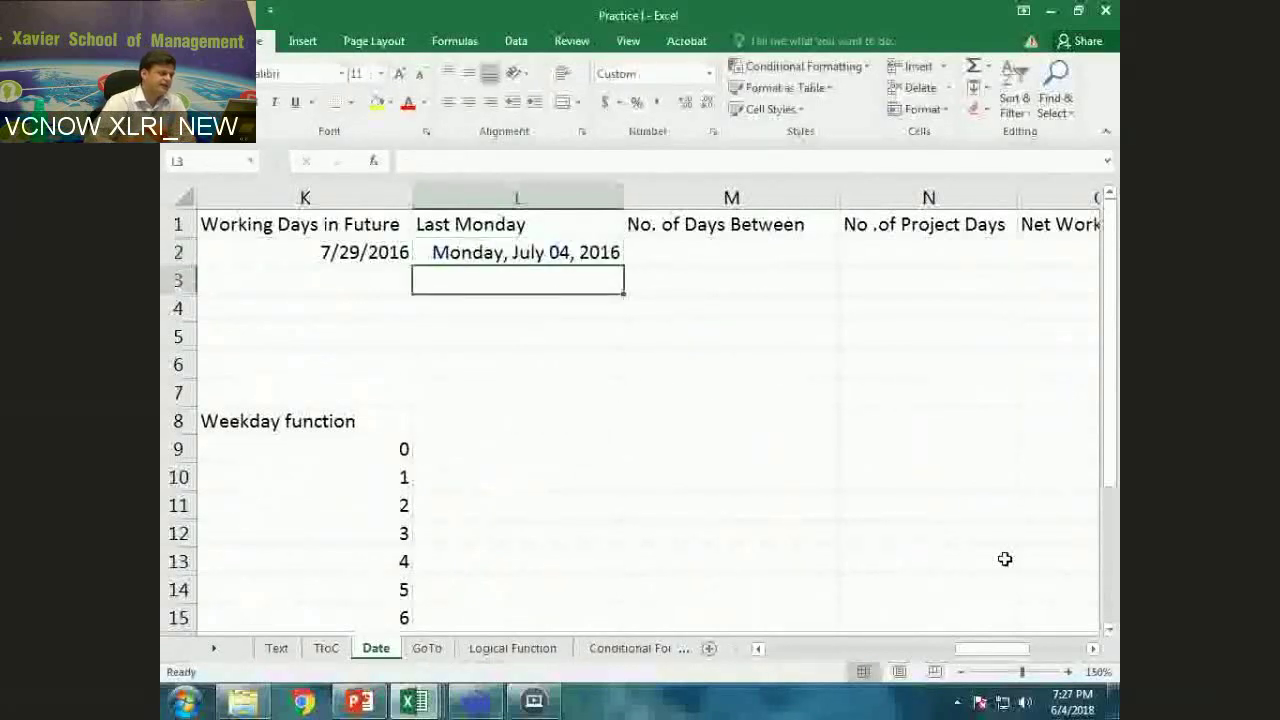